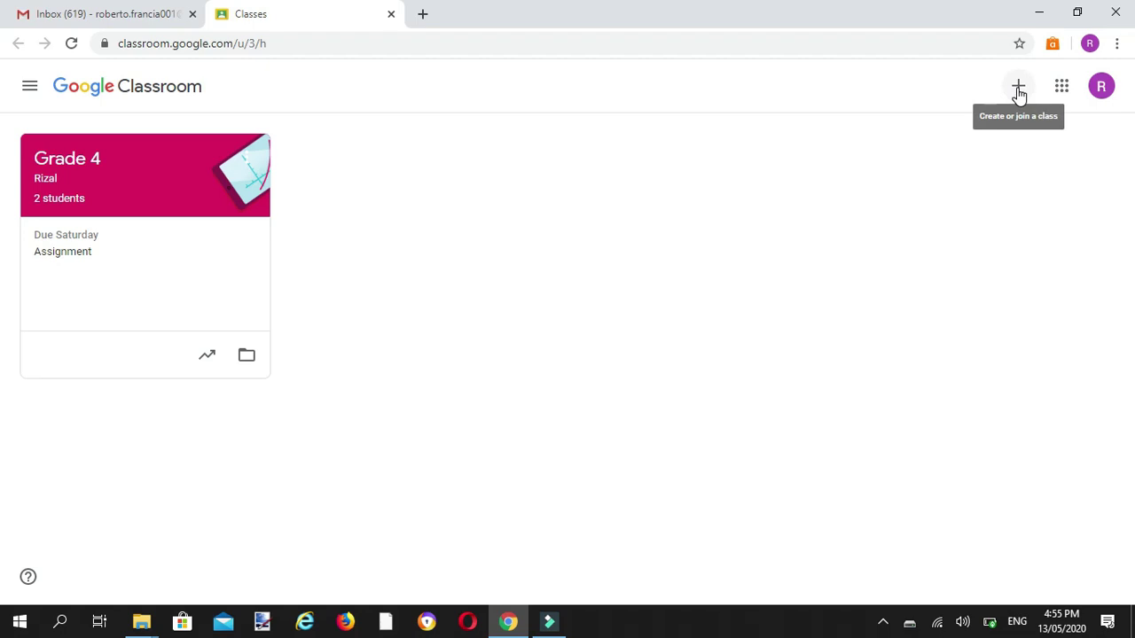
Create a new class named "Grade 6" with the section "earth".
click(1019, 89)
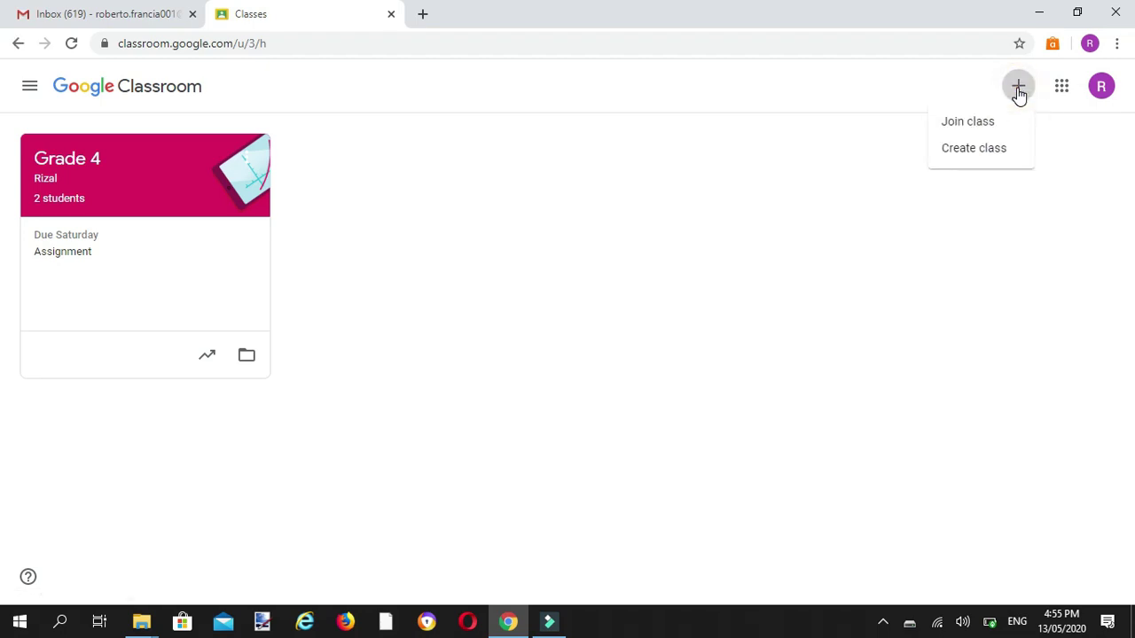
click(982, 149)
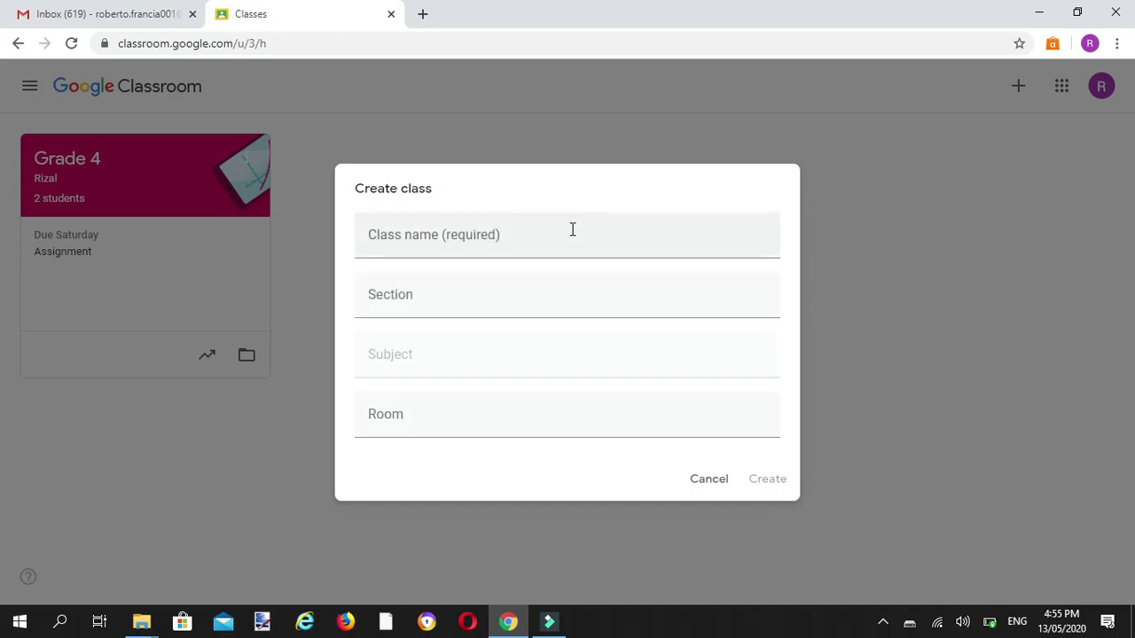
click(525, 243)
text(G)
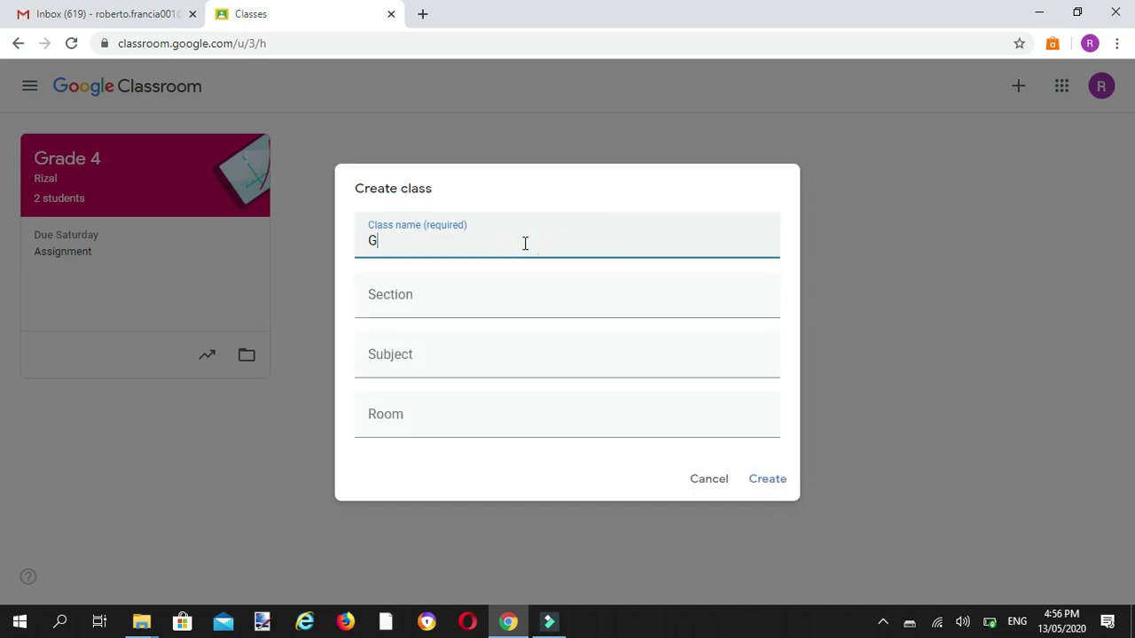
text(rade 6)
click(396, 295)
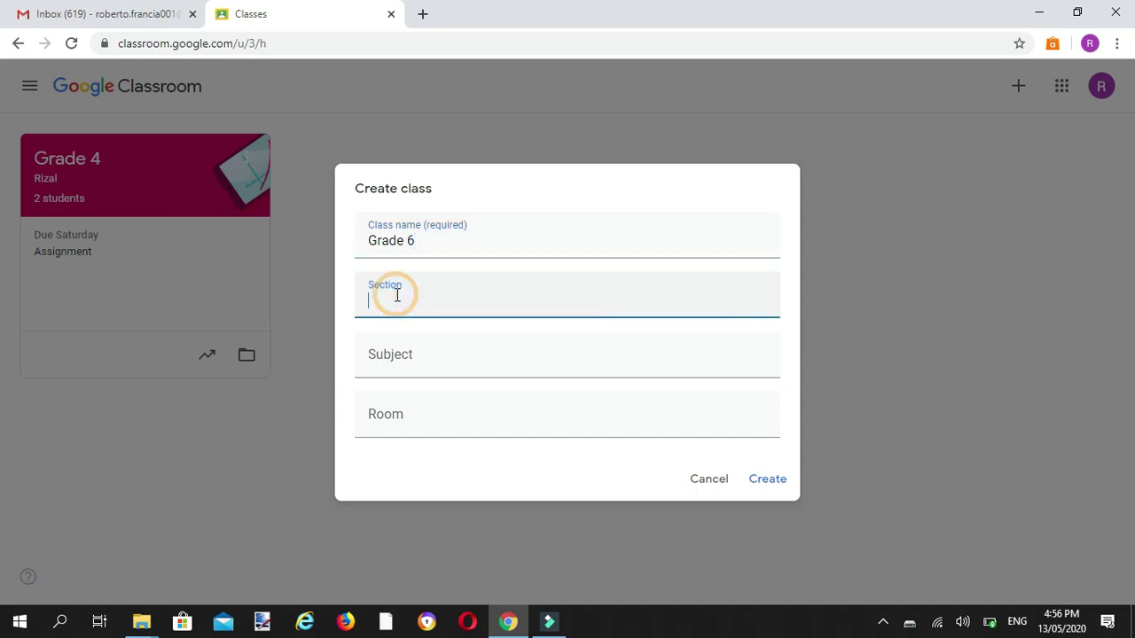
text(earth)
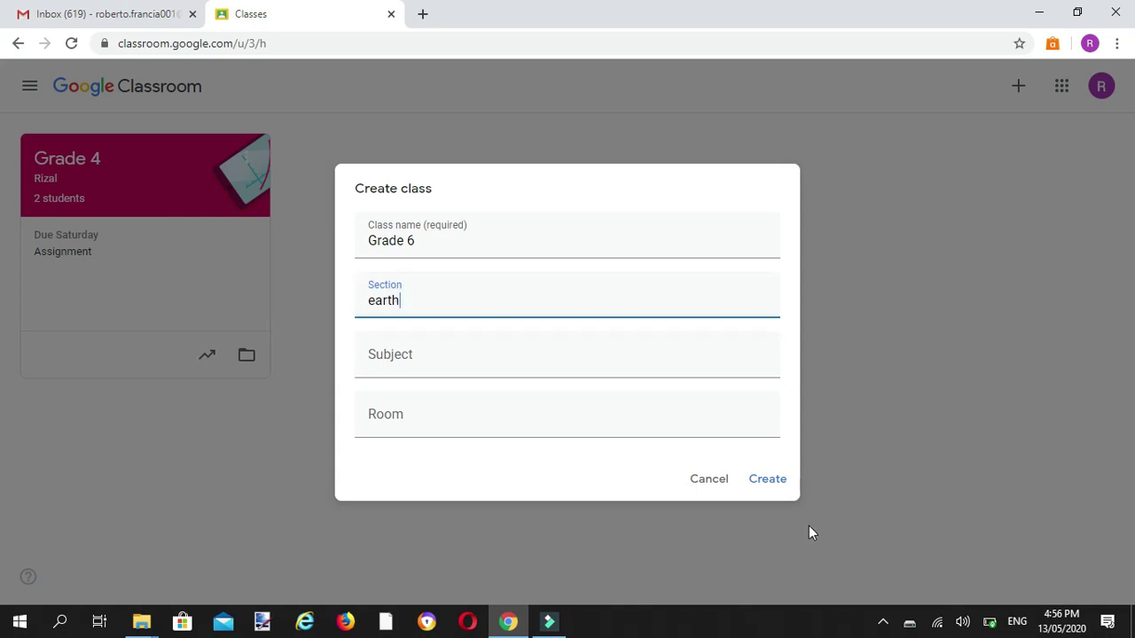
click(764, 484)
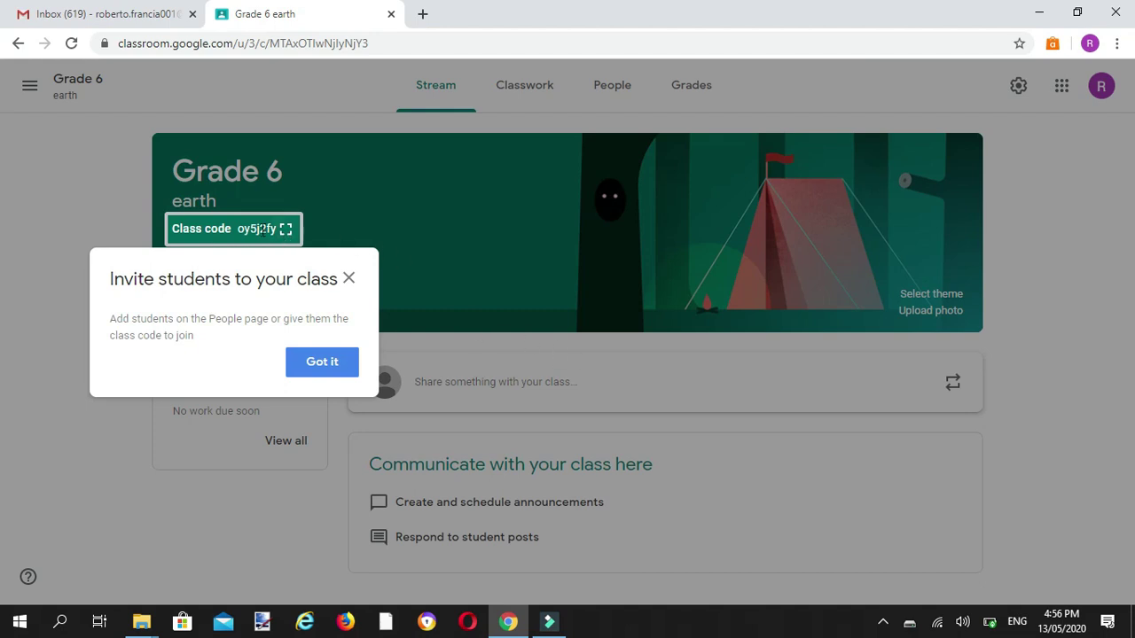
Display the new class's code enlarged, dismiss the student invitation tip and close the code view.
click(284, 231)
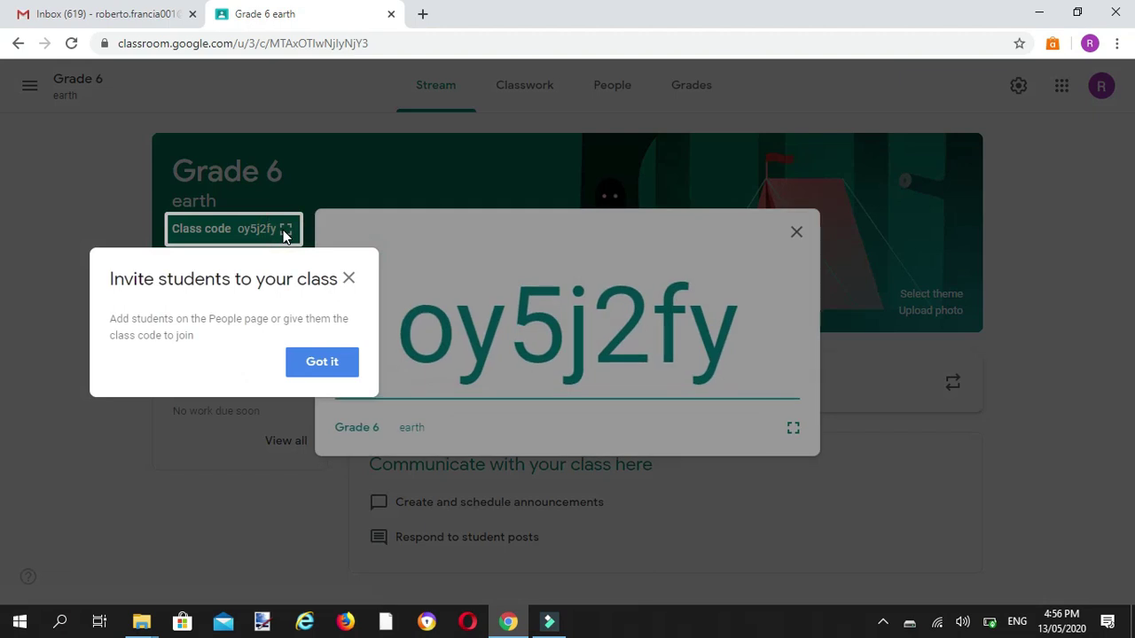
click(315, 363)
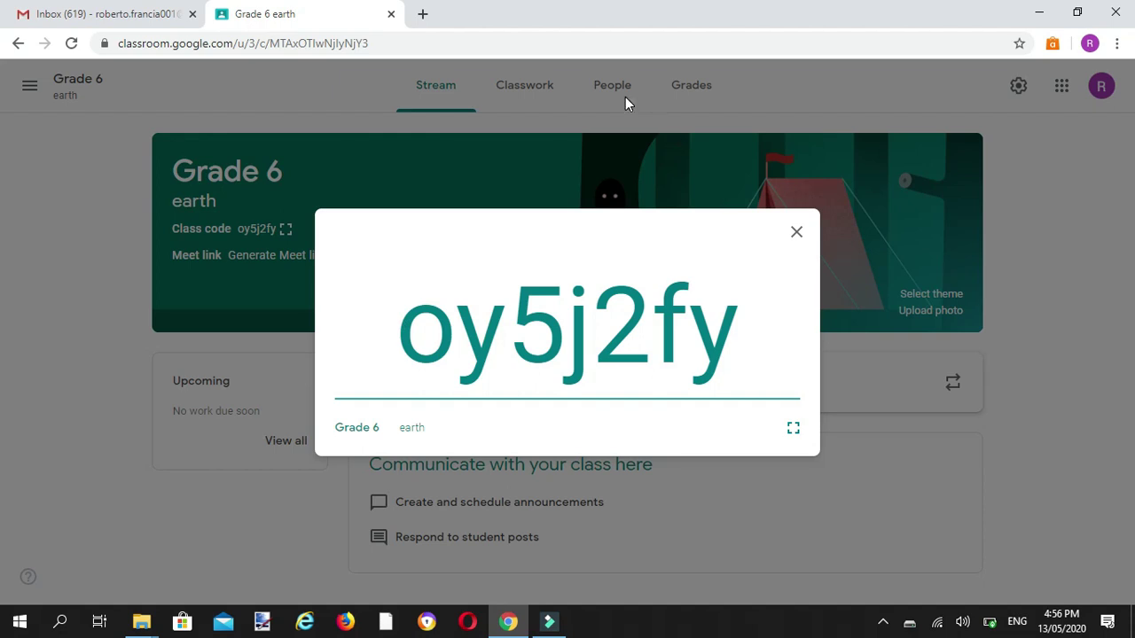
click(796, 232)
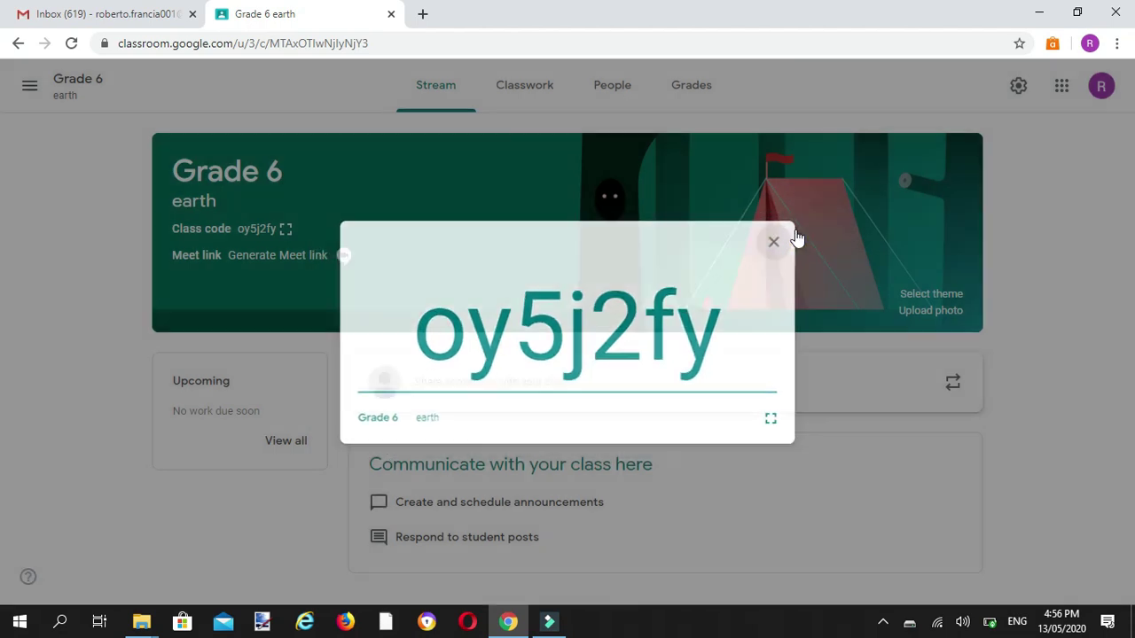
View the student invitation form on the class's People page and close it without inviting anyone.
click(610, 89)
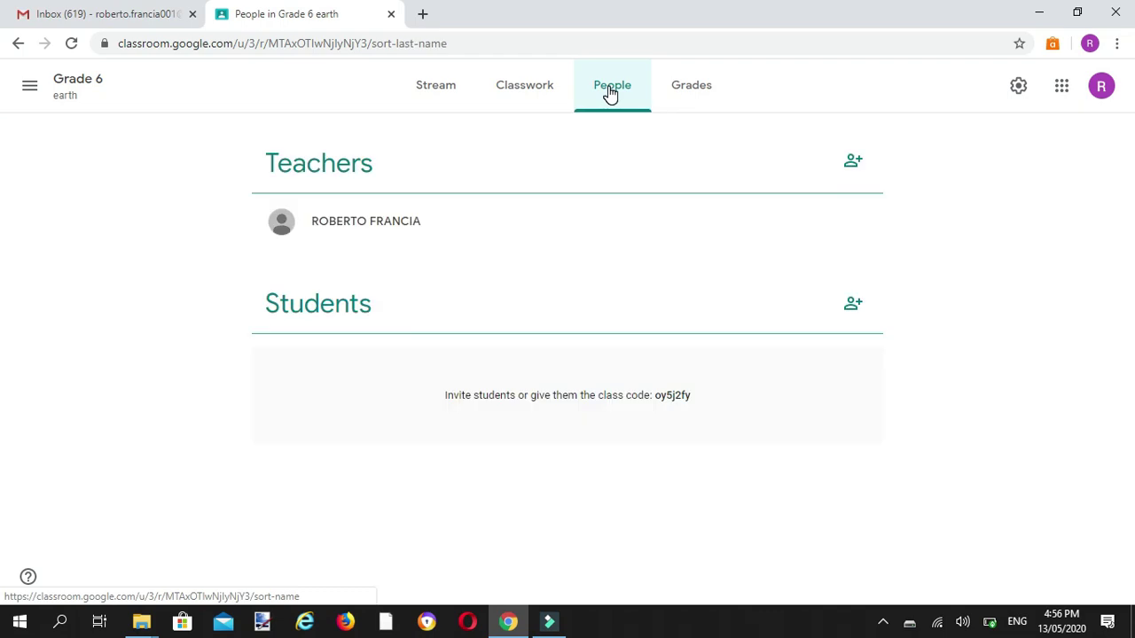
click(853, 305)
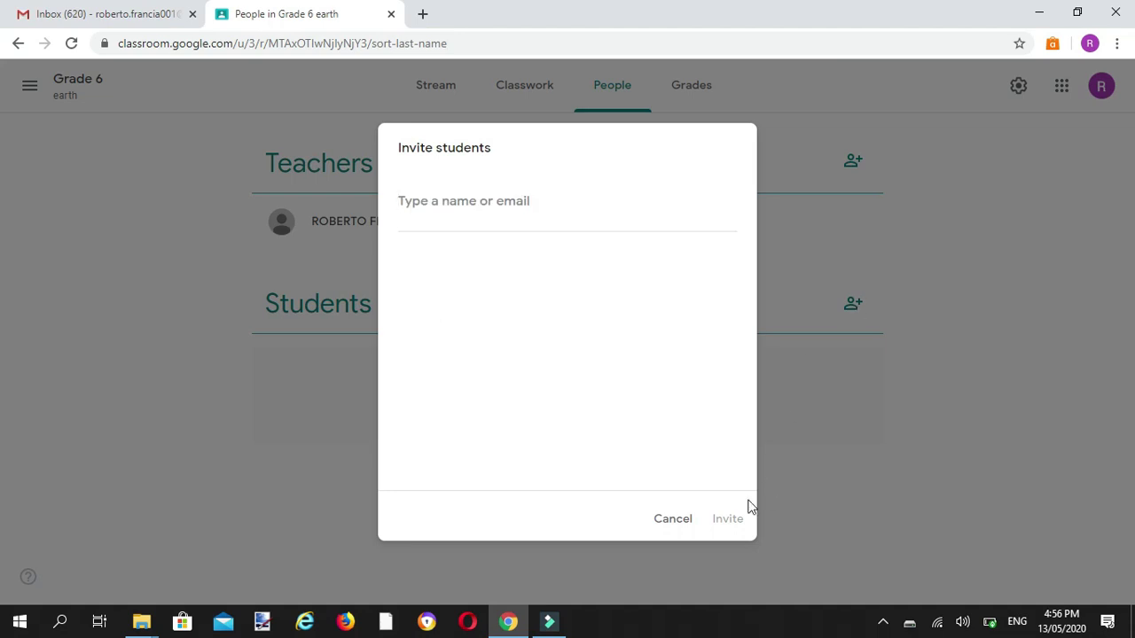
text(gj)
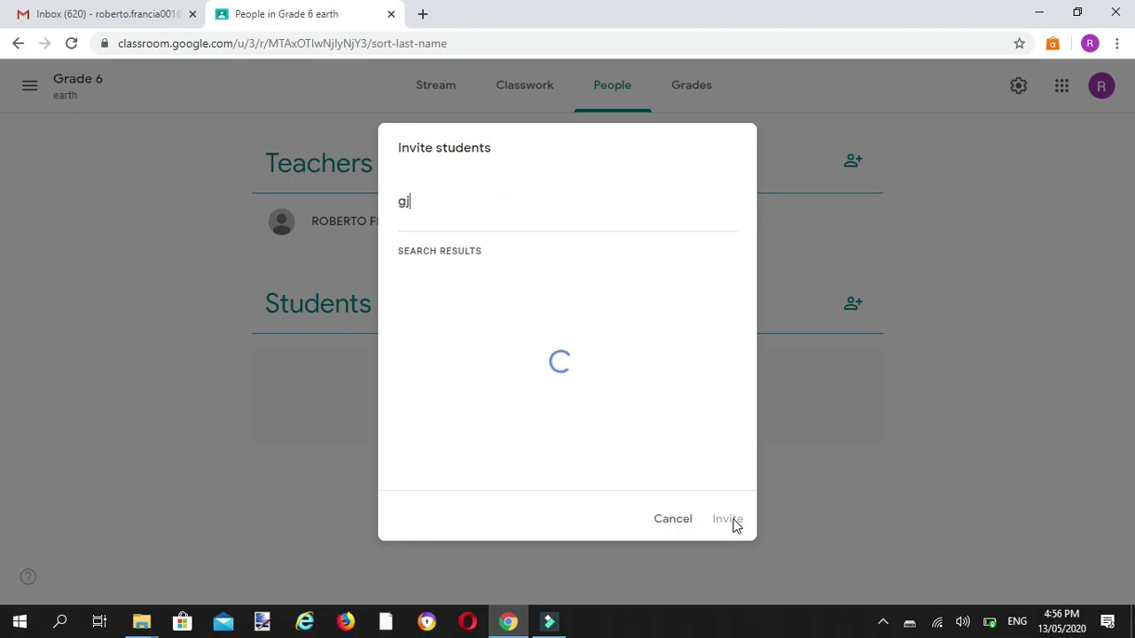
key(BackSpace)
key(BackSpace)
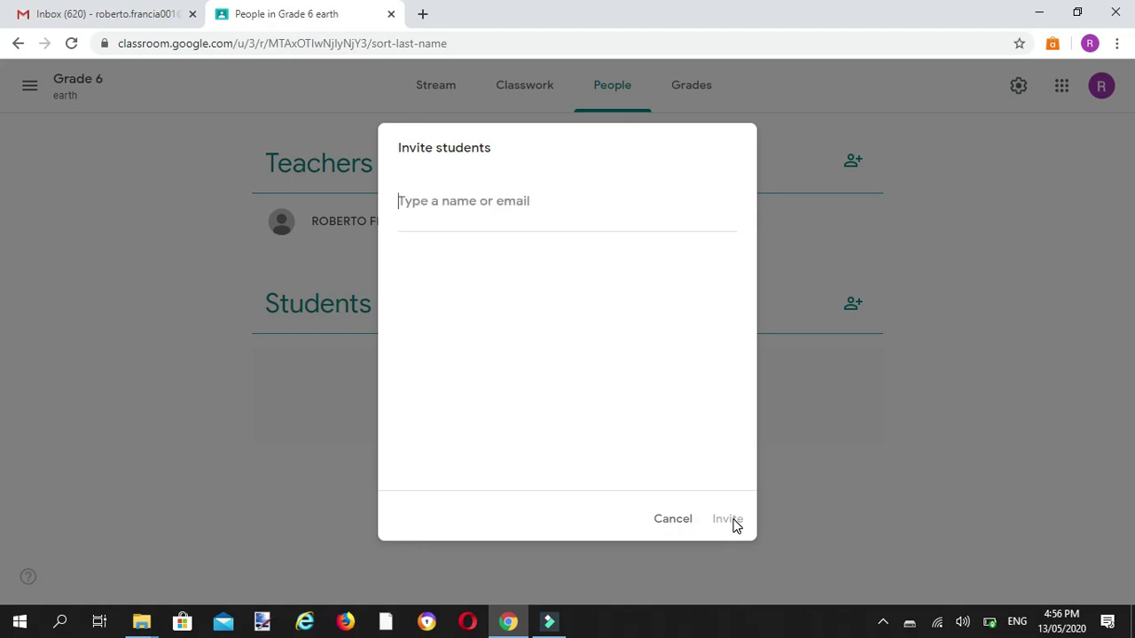
click(672, 528)
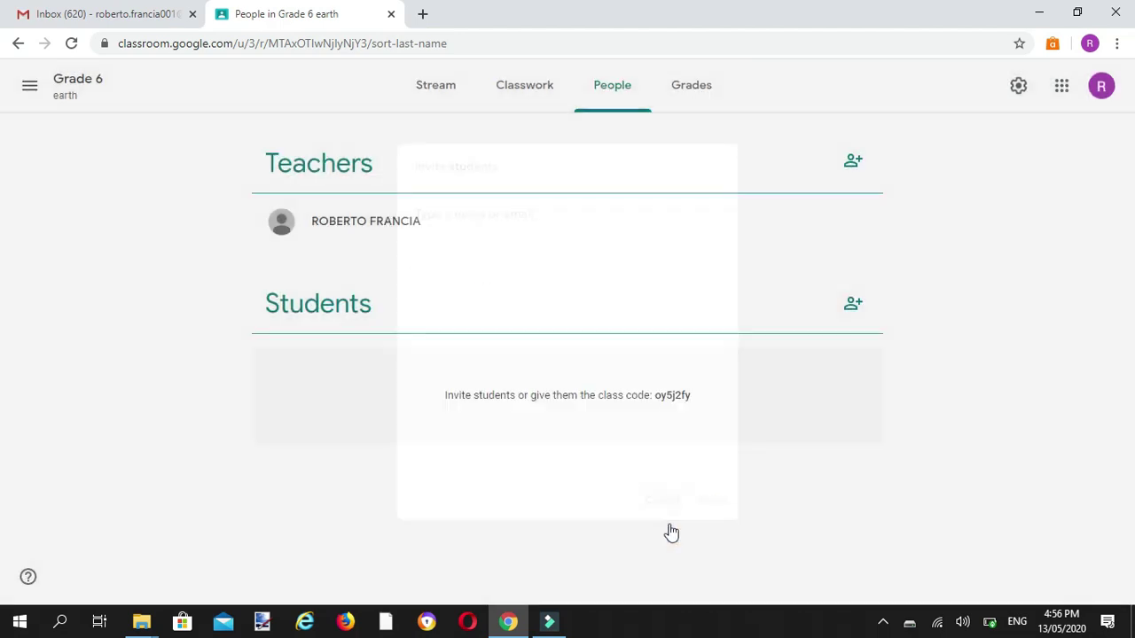
Return to the class Stream, view the enlarged class code again and close it.
click(436, 88)
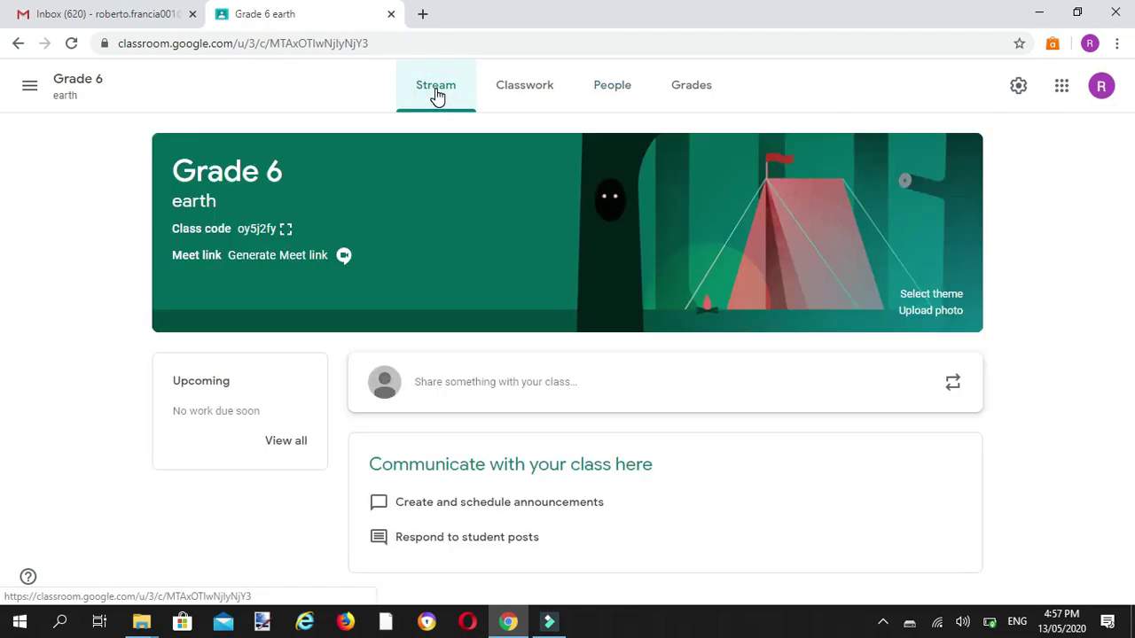
click(285, 228)
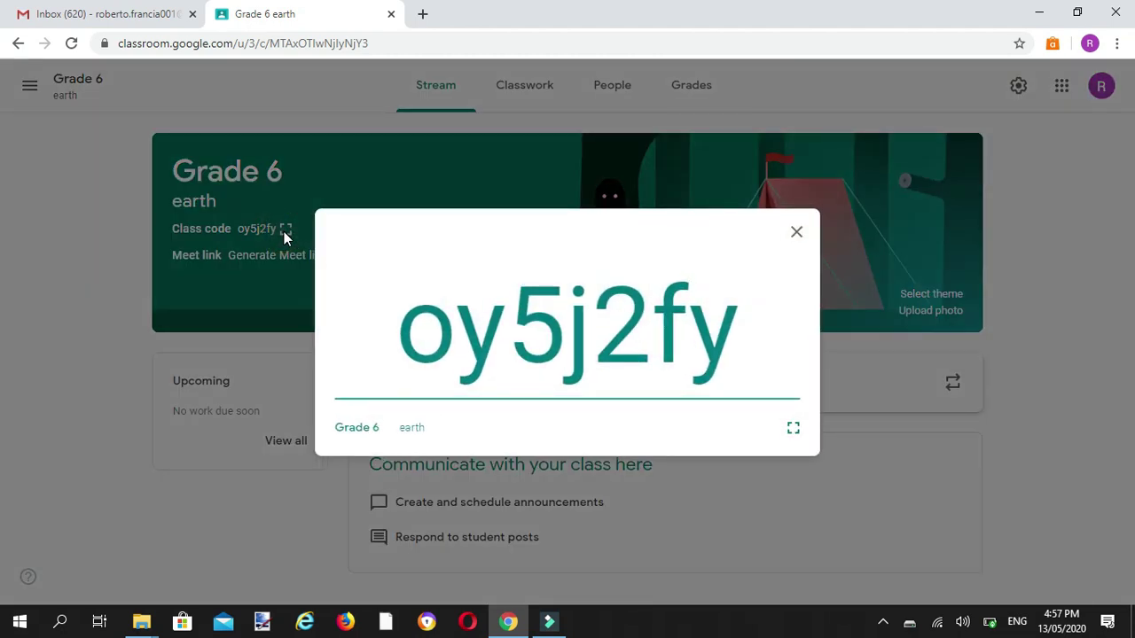
click(799, 236)
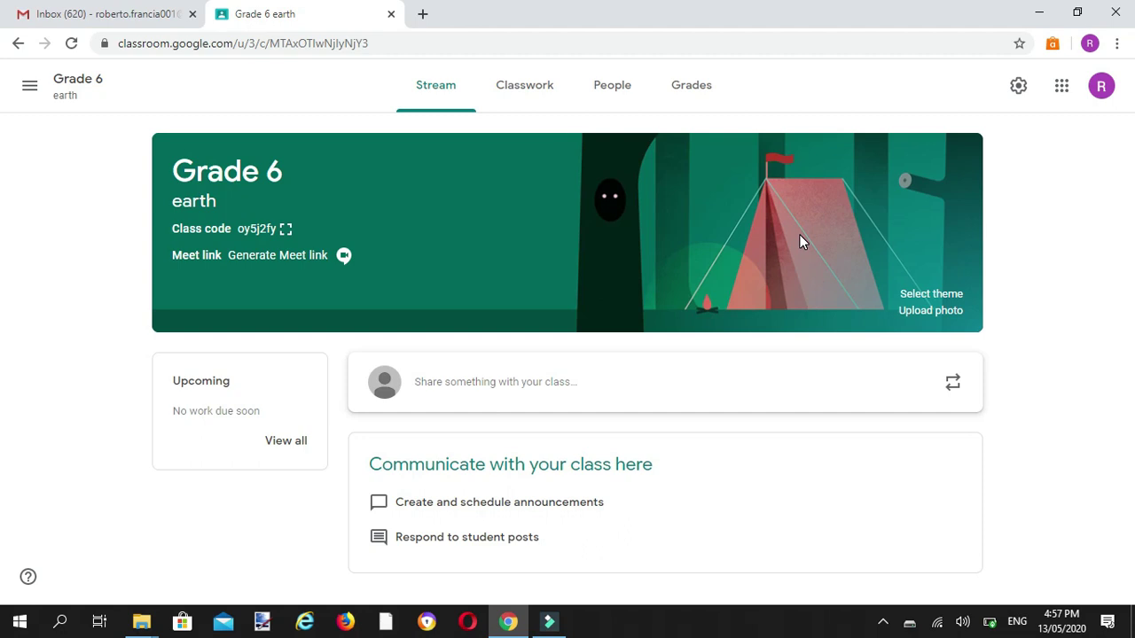
Start a new classwork assignment for the Grade 6 class and title it "Assignment #1".
click(538, 92)
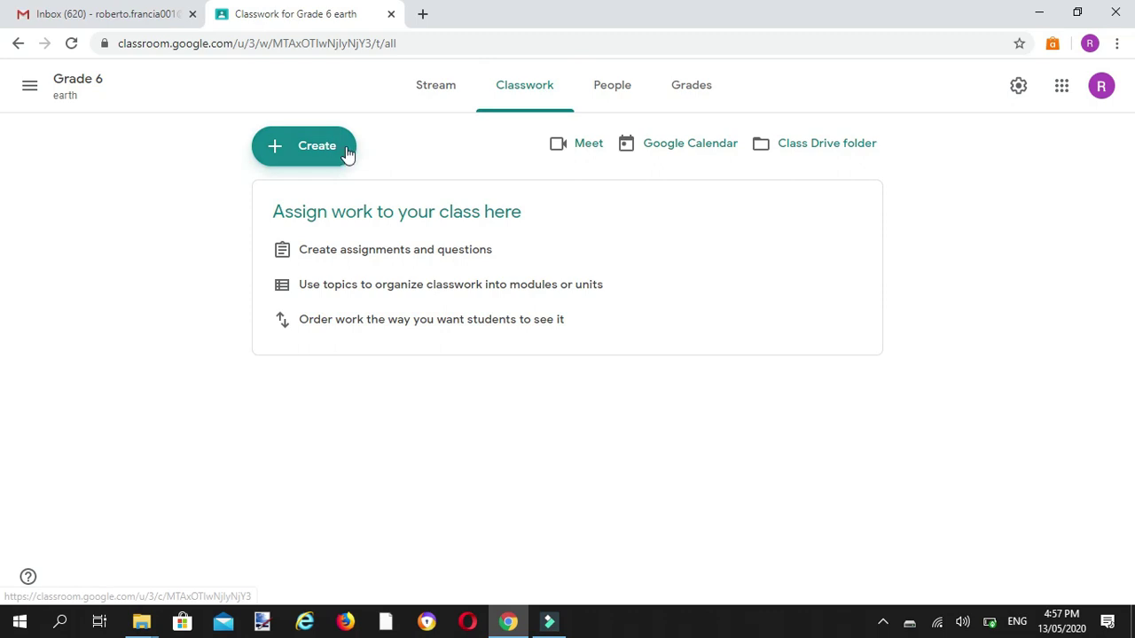
click(323, 153)
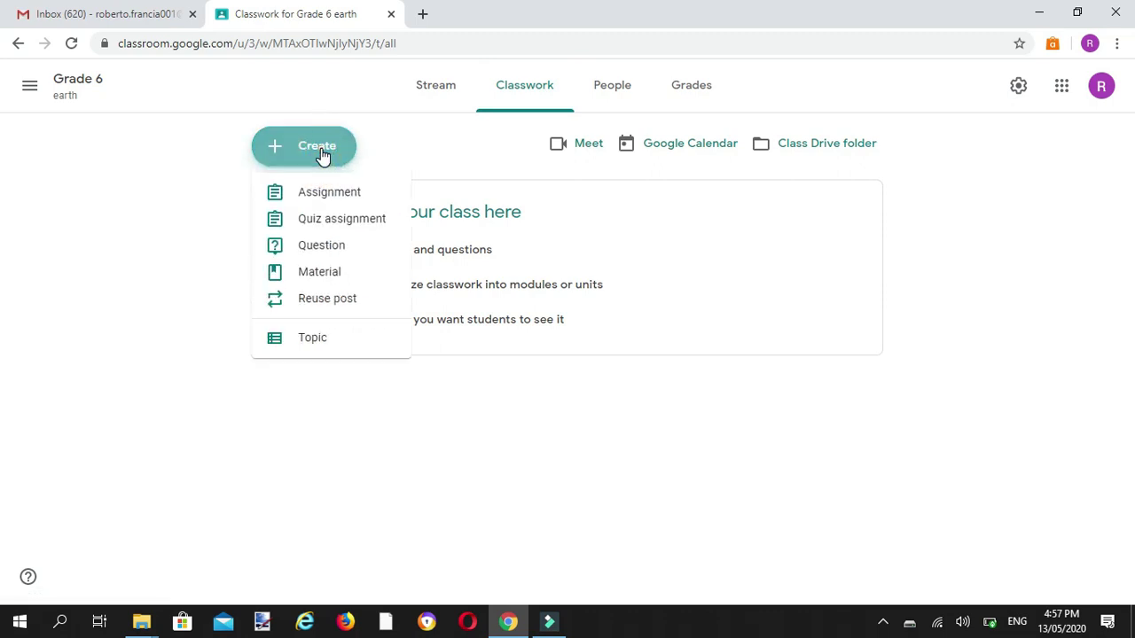
click(352, 202)
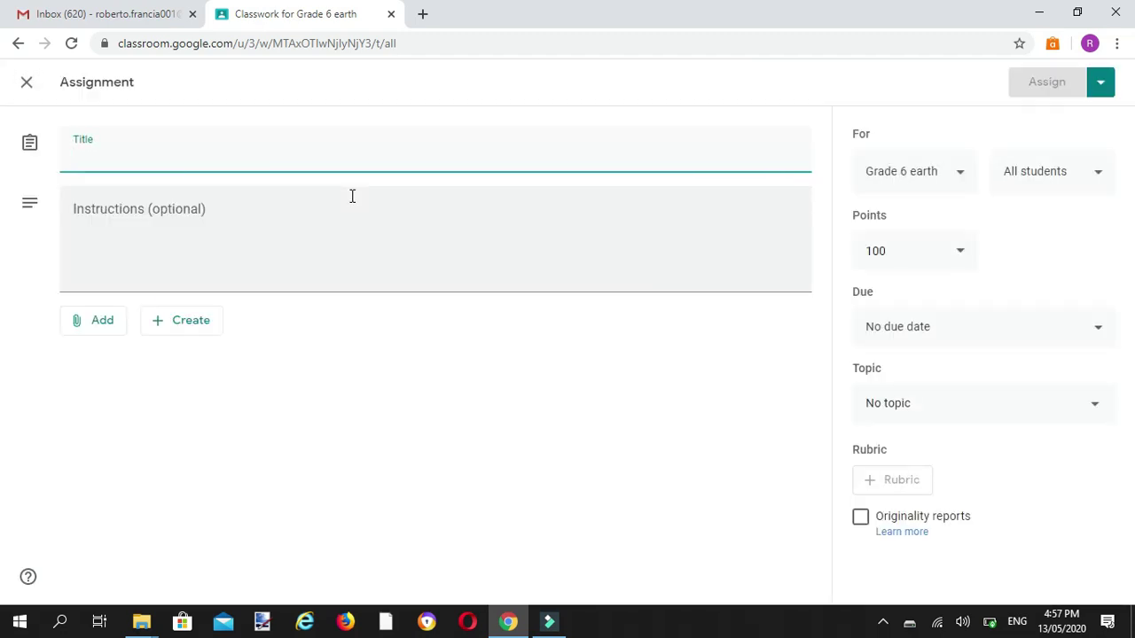
text(Assig)
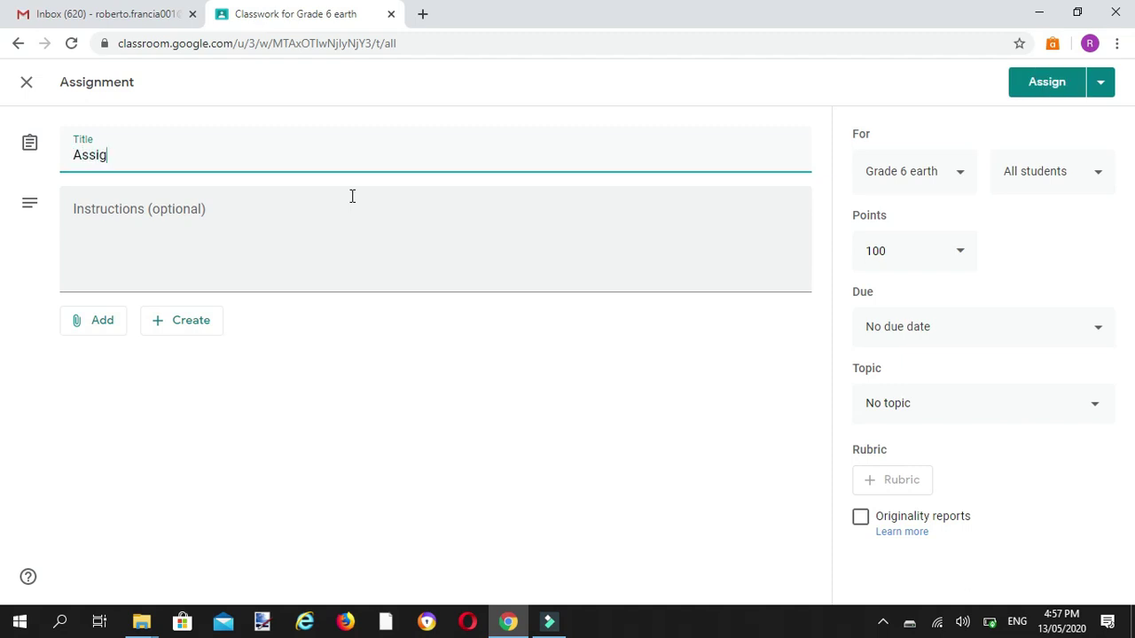
text(ment)
key(BackSpace)
key(BackSpace)
key(BackSpace)
key(BackSpace)
key(BackSpace)
key(BackSpace)
text(gnment 31)
key(BackSpace)
key(BackSpace)
text(#1)
Enter the assignment instructions "Identify the parts of a plant".
click(266, 231)
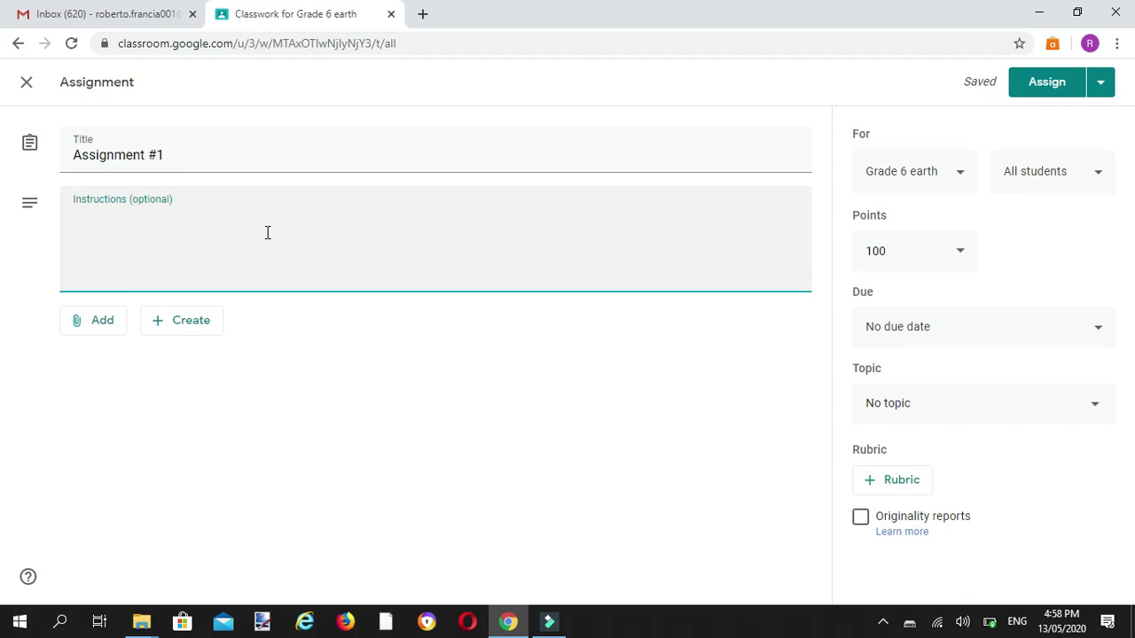
text(Identify the p)
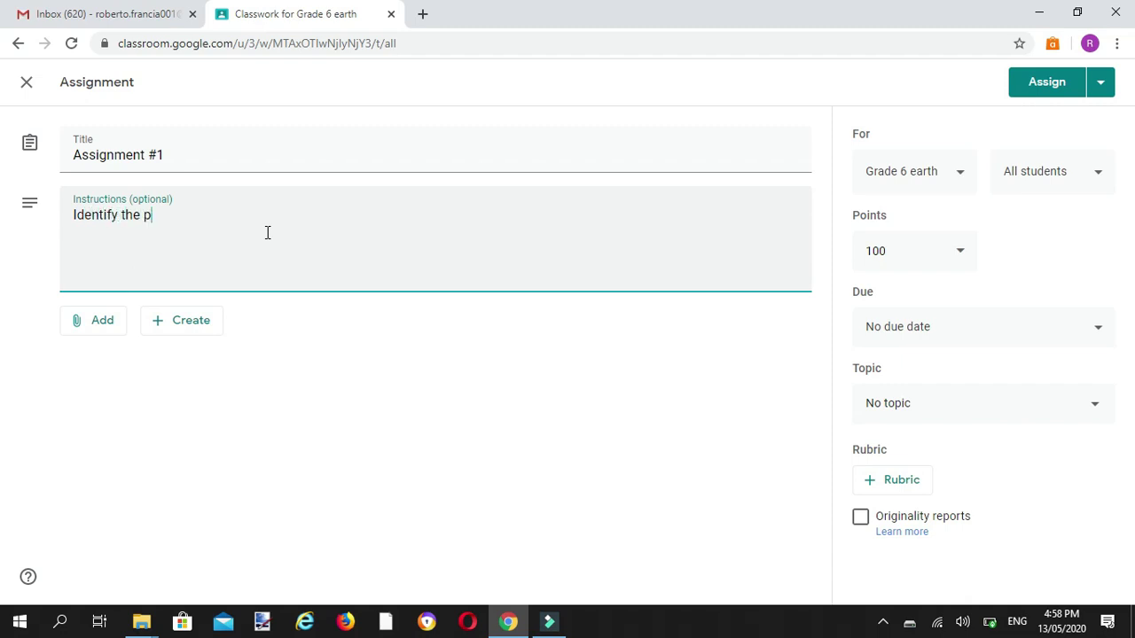
text(arts of a plan)
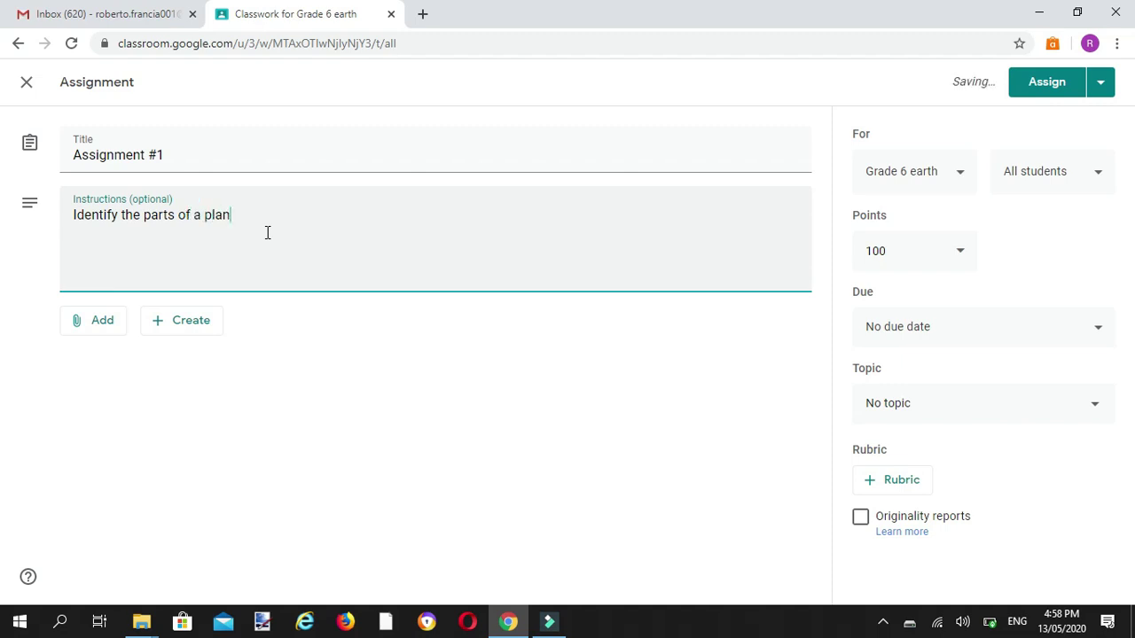
text(t)
Set the assignment's due date to May 21, 2020 at 11:59 PM.
click(1100, 337)
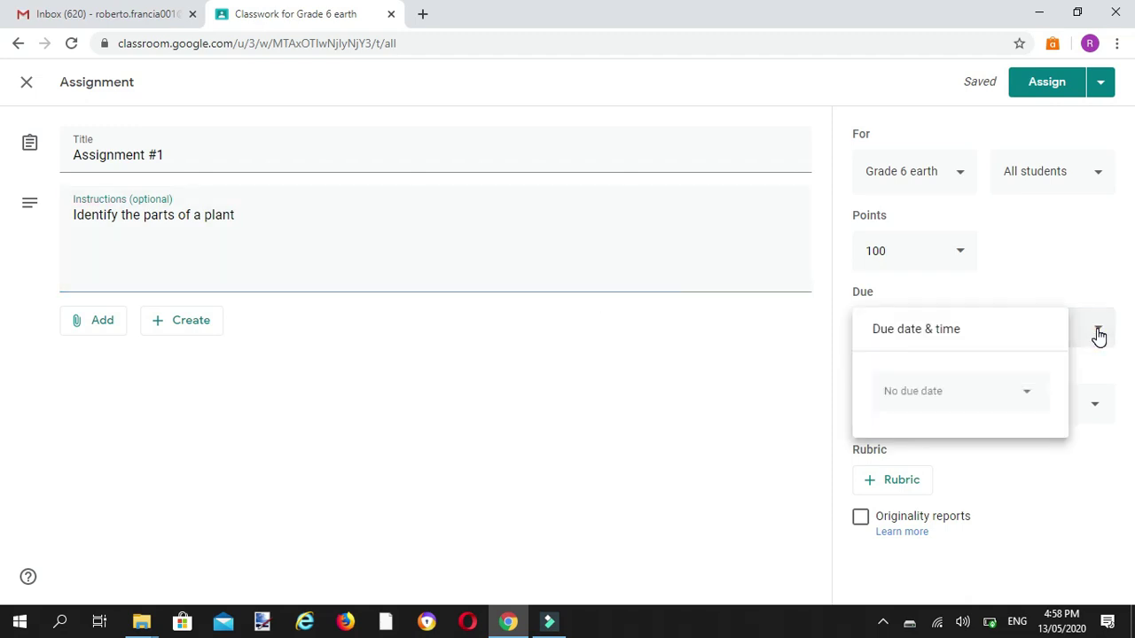
click(1026, 396)
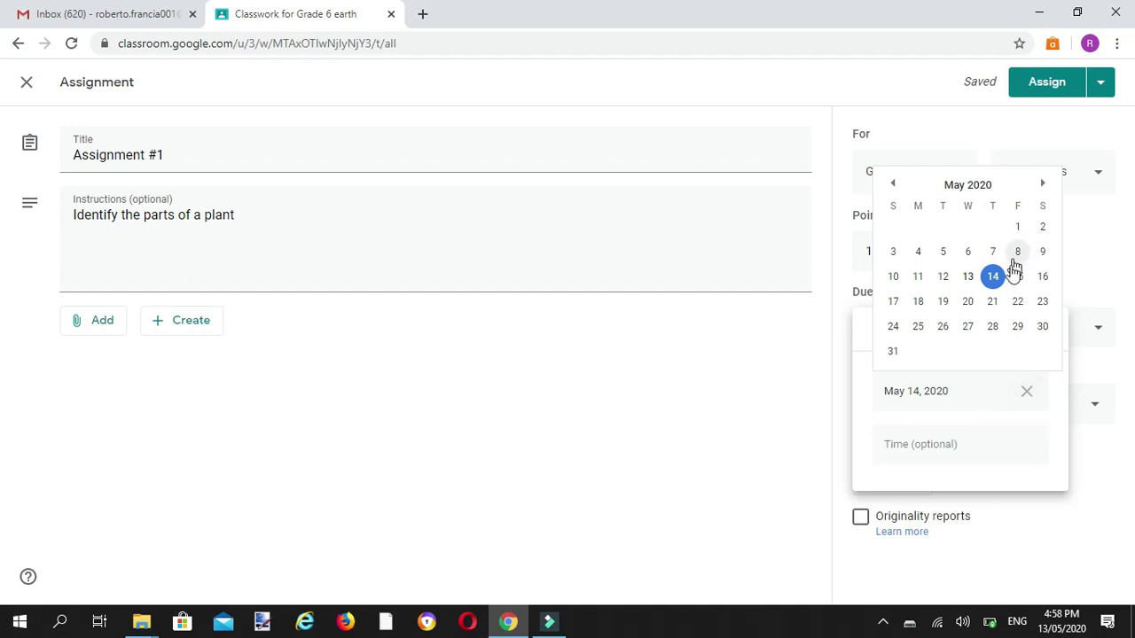
click(993, 304)
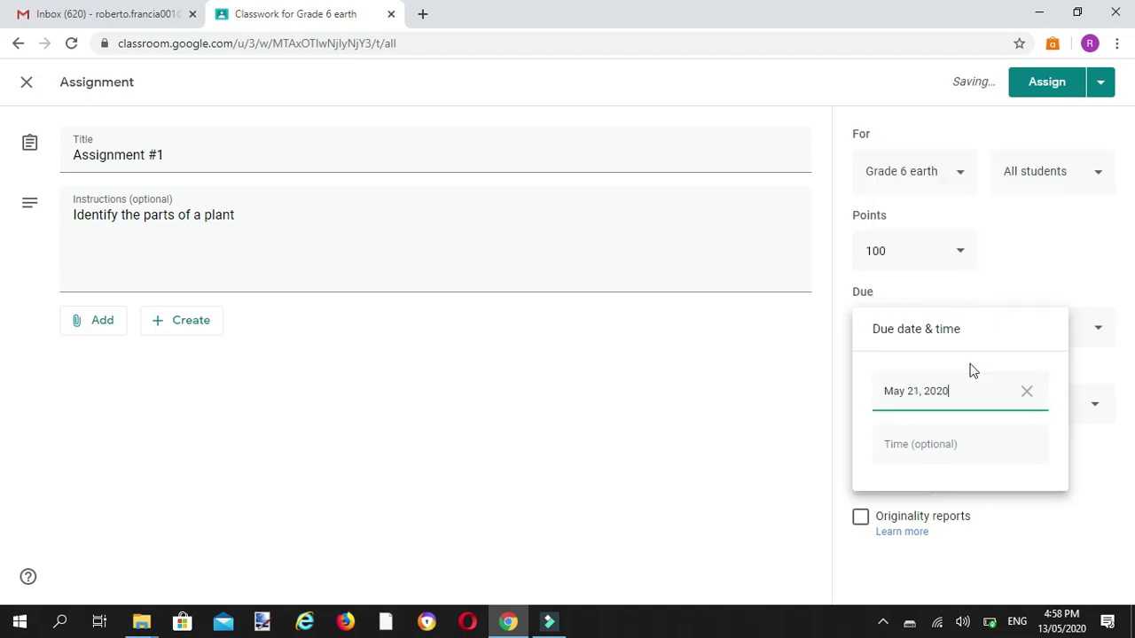
click(922, 448)
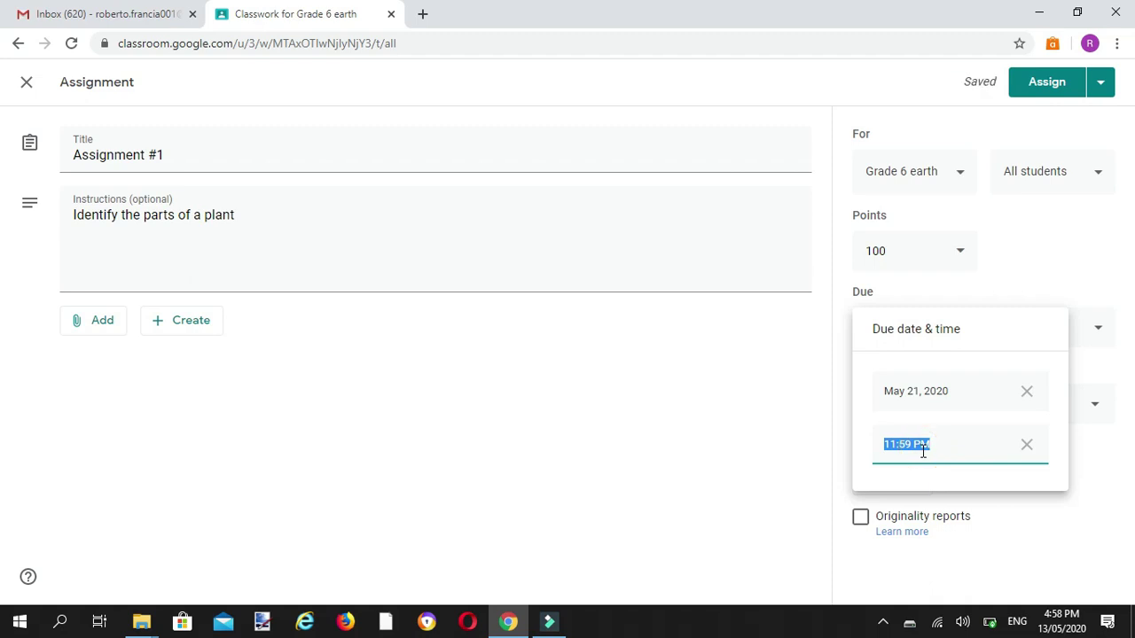
click(1097, 469)
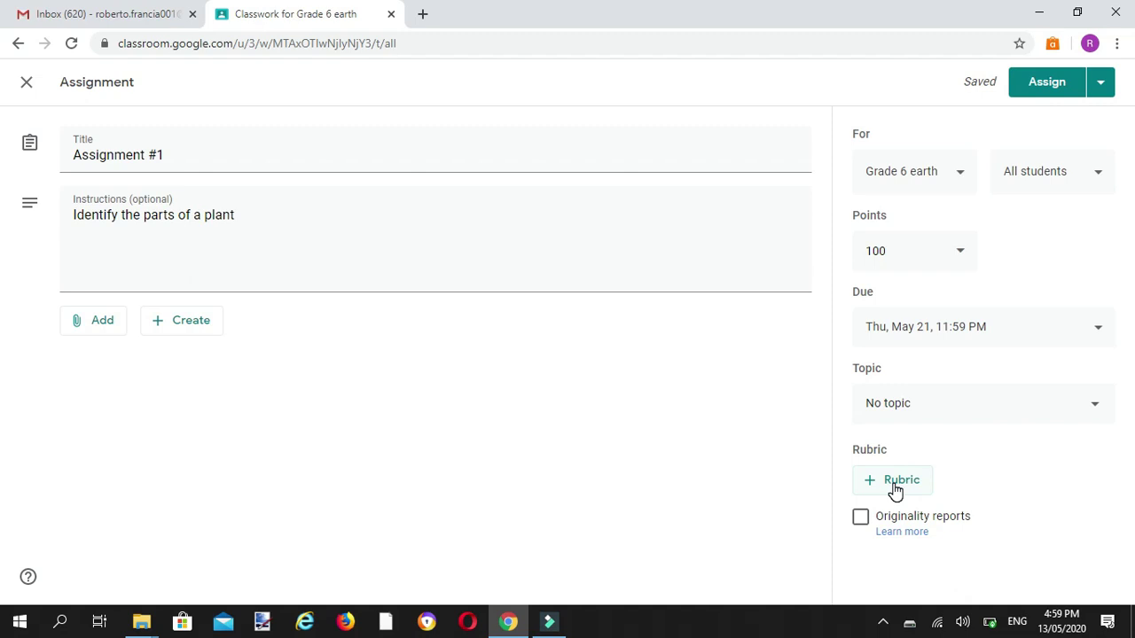
Try a value of 20 points for the assignment and switch it to Ungraded.
click(943, 253)
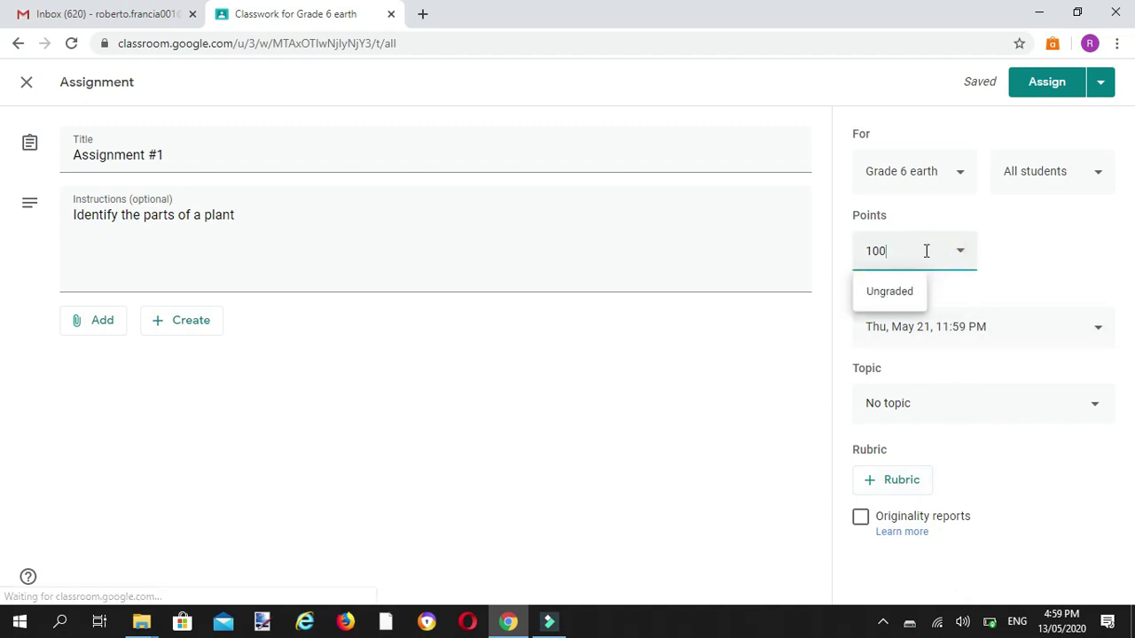
key(BackSpace)
key(BackSpace)
key(BackSpace)
text(10)
key(BackSpace)
key(BackSpace)
text(20)
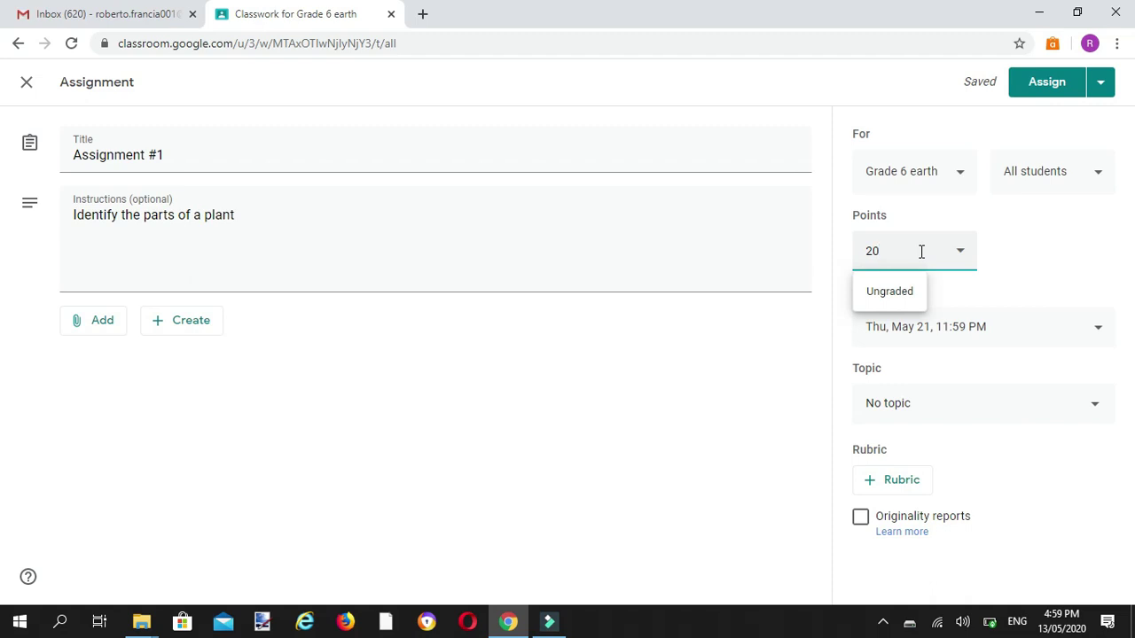
click(906, 294)
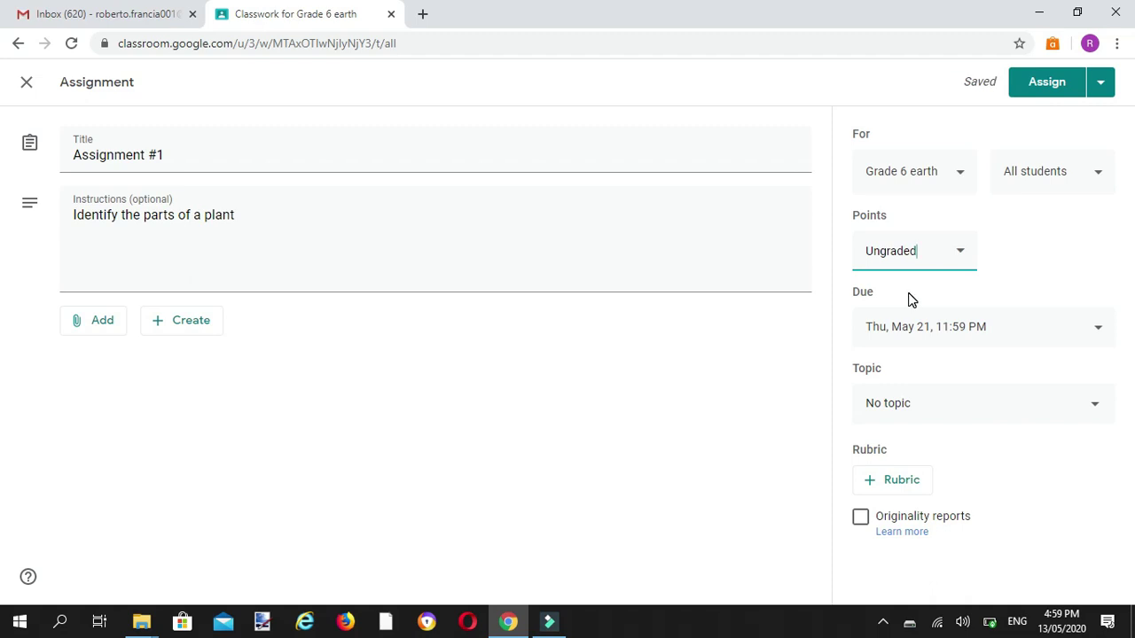
Set the assignment's points to 10 and check which students it is assigned to.
click(962, 257)
key(BackSpace)
key(BackSpace)
key(BackSpace)
key(BackSpace)
key(BackSpace)
key(BackSpace)
key(BackSpace)
key(BackSpace)
text(10)
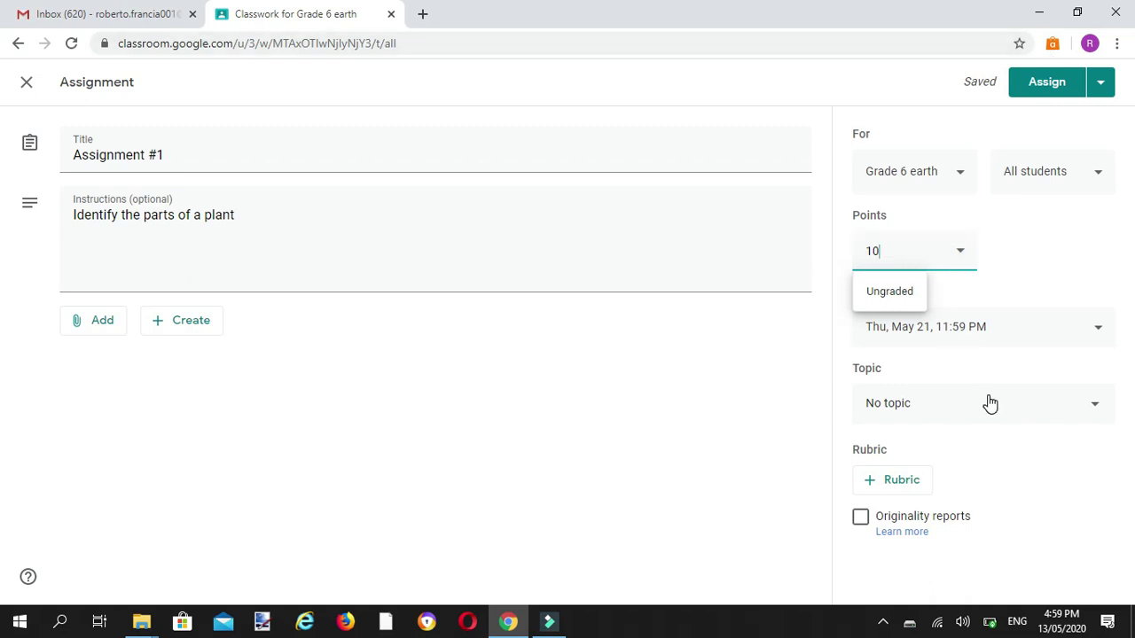
click(1094, 182)
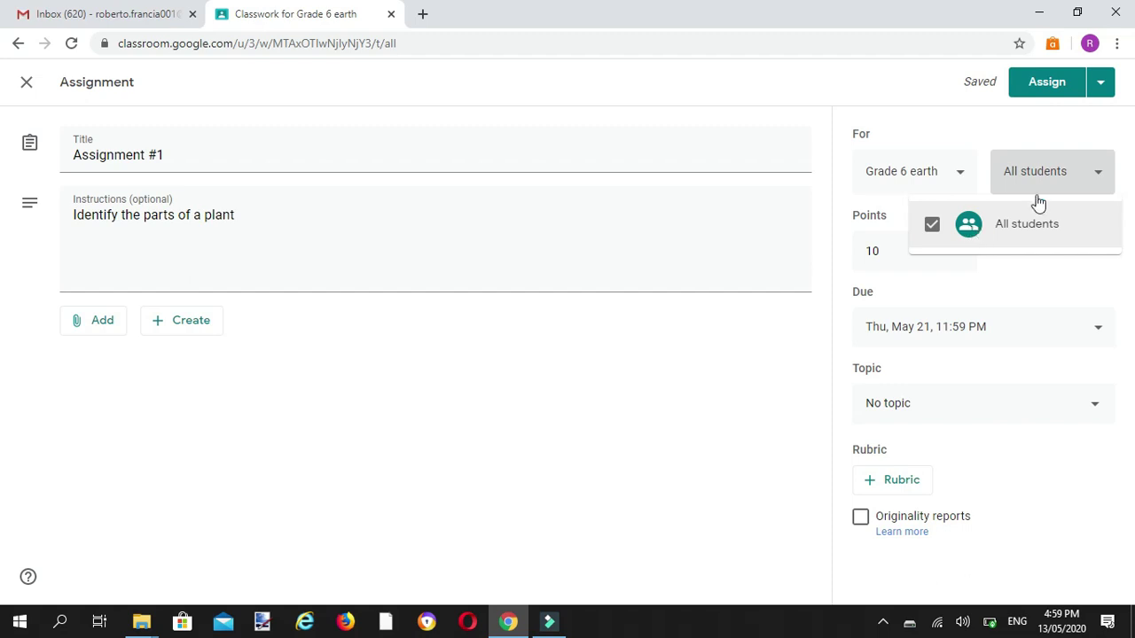
click(1096, 178)
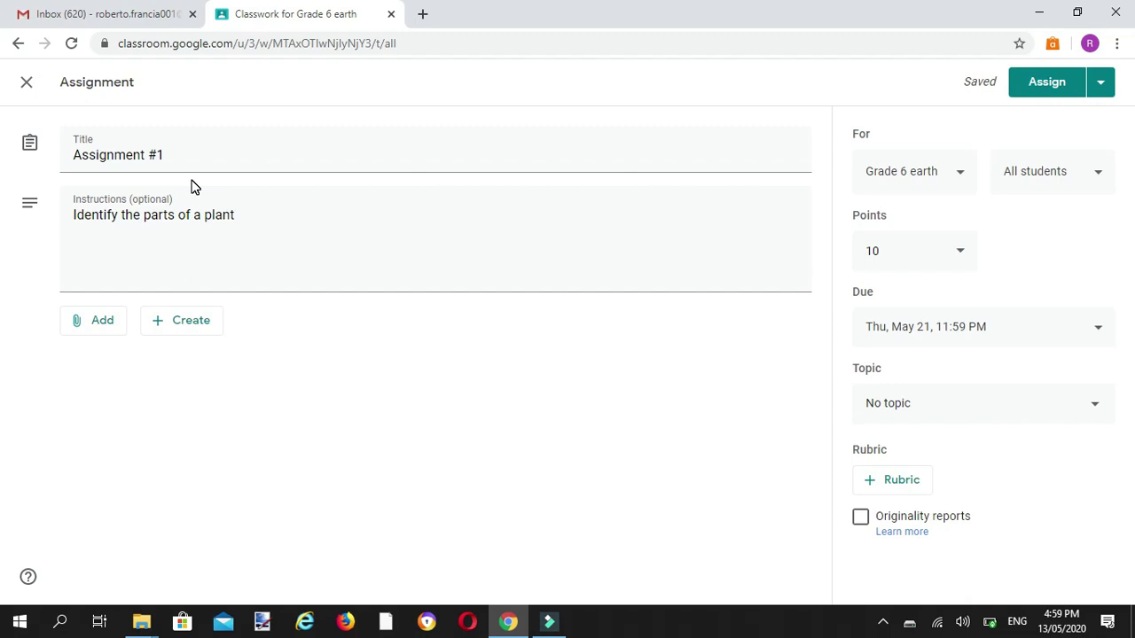
Search YouTube for "part of a plant" and attach the video "Parts of a Plant | #aumsum #kids #science" to Assignment #1.
click(168, 156)
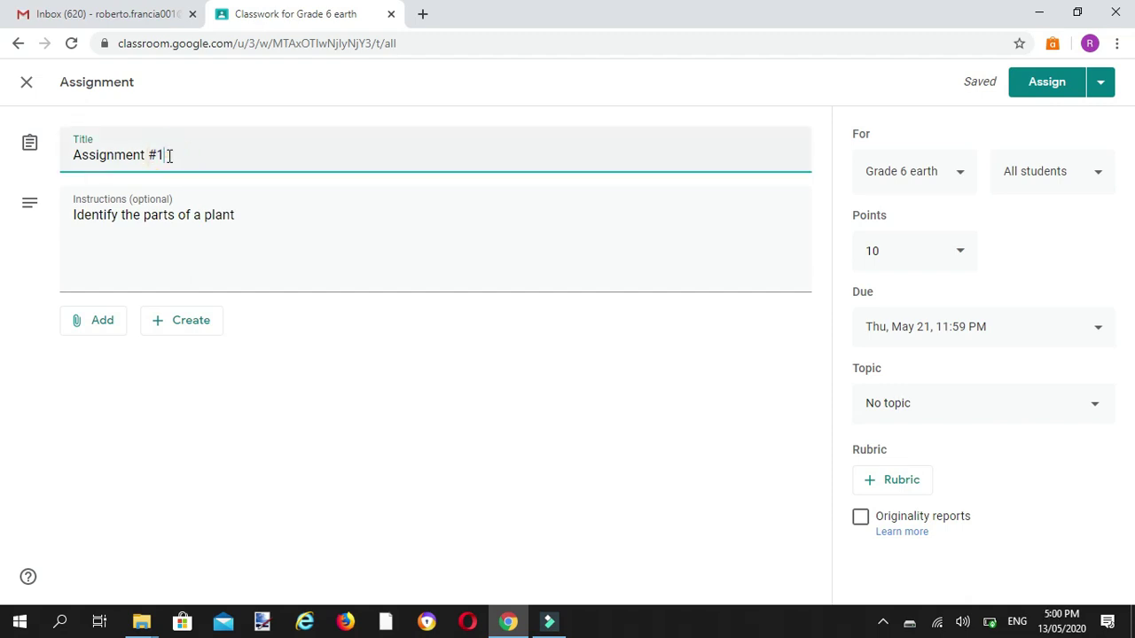
click(187, 215)
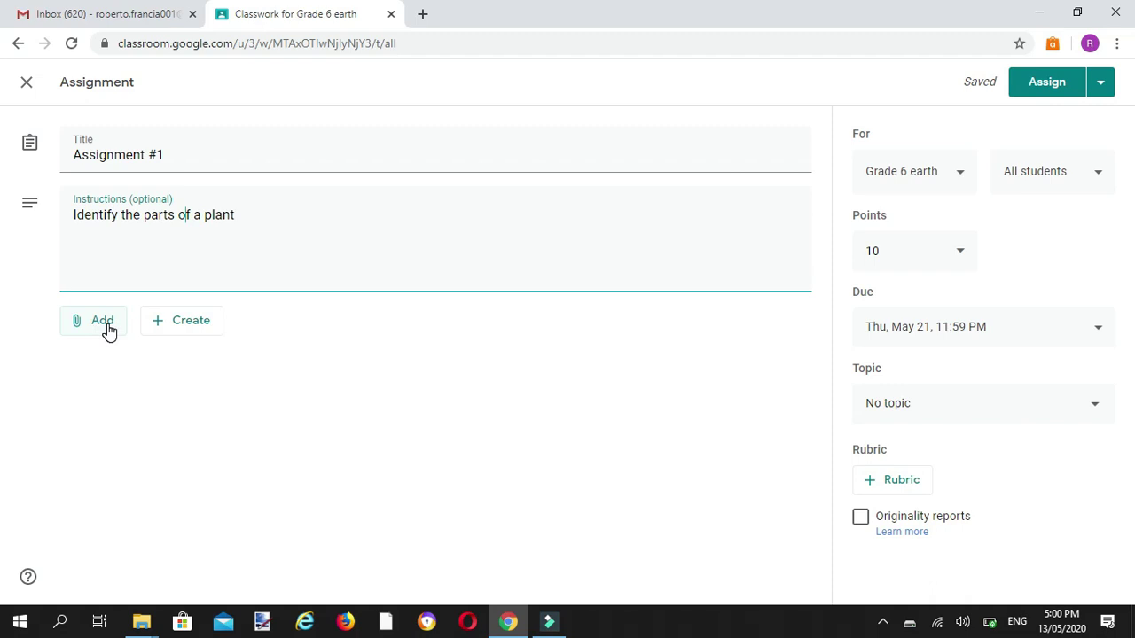
click(79, 326)
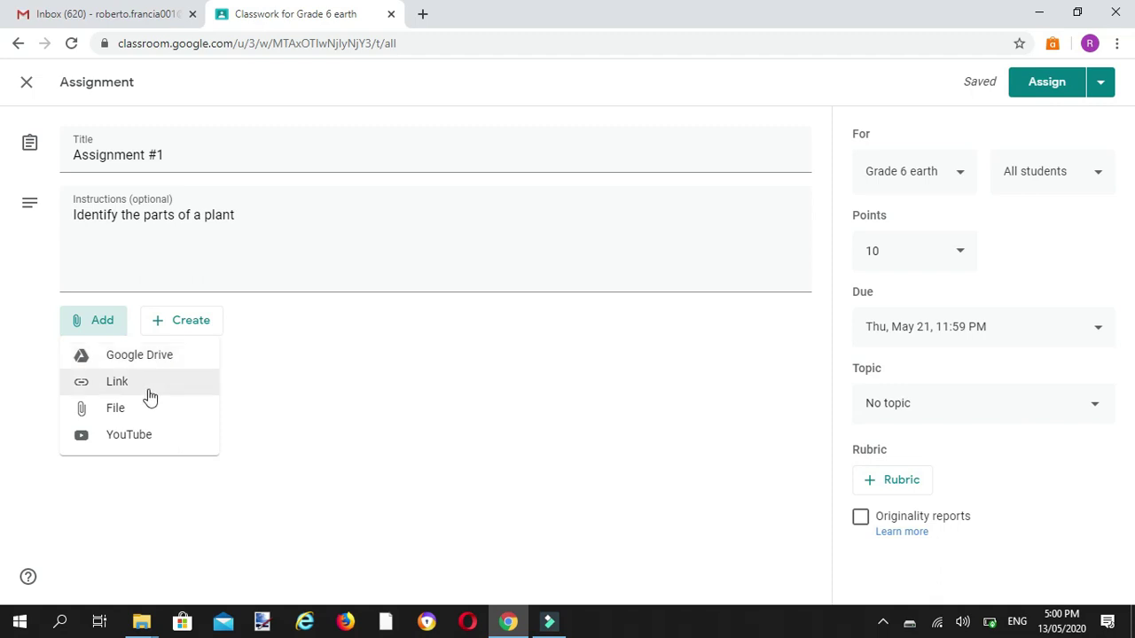
click(133, 440)
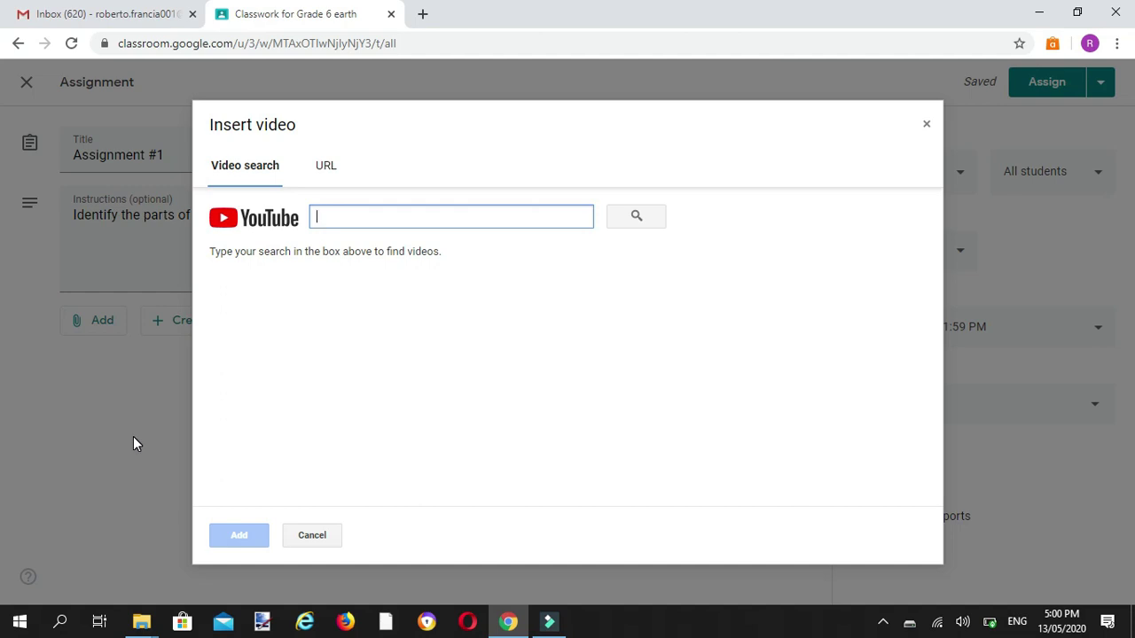
text(part o)
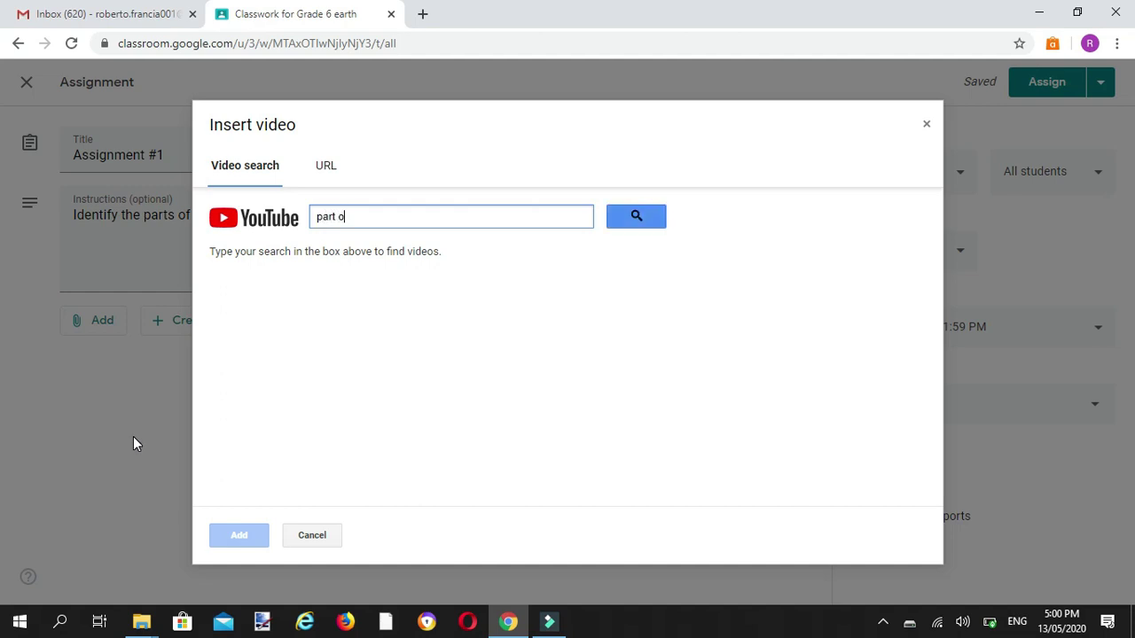
text(f a plant)
click(636, 218)
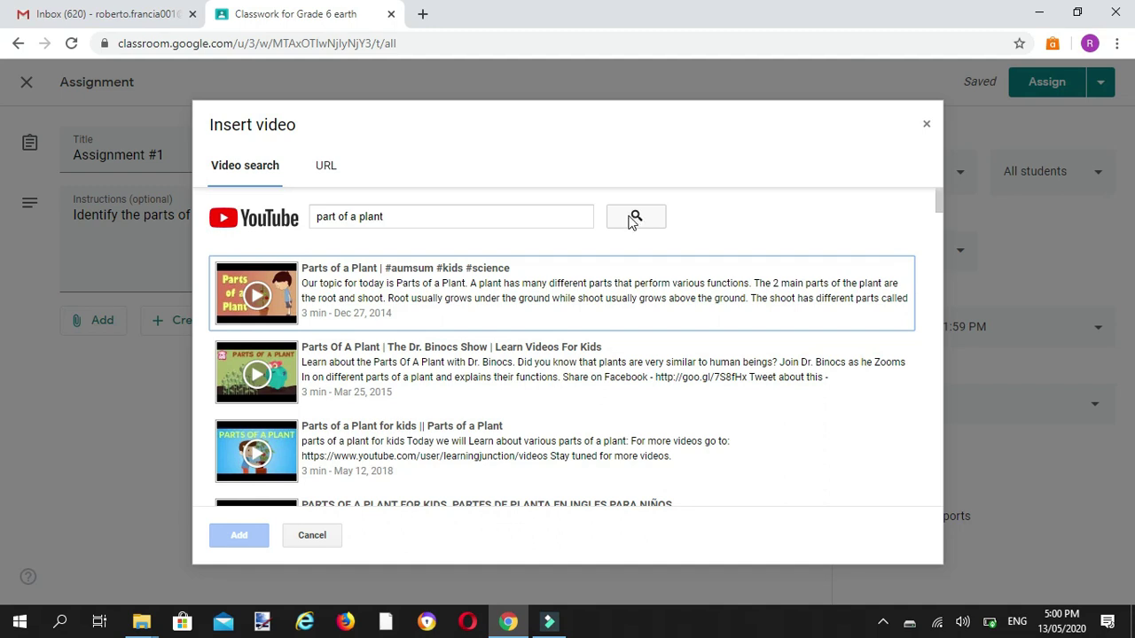
click(275, 294)
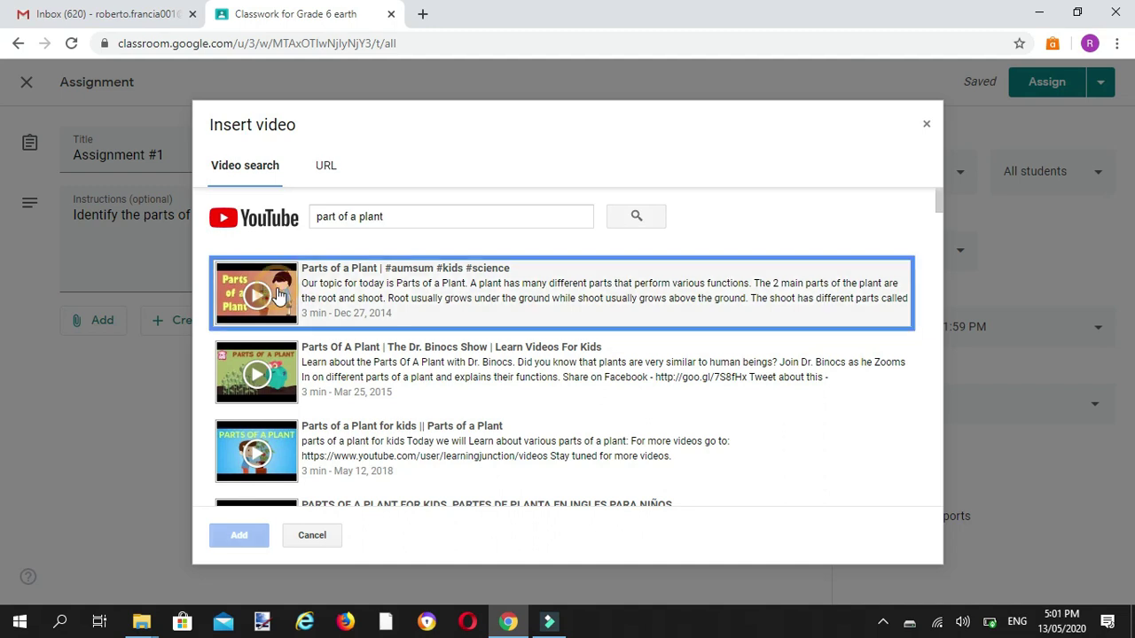
click(239, 539)
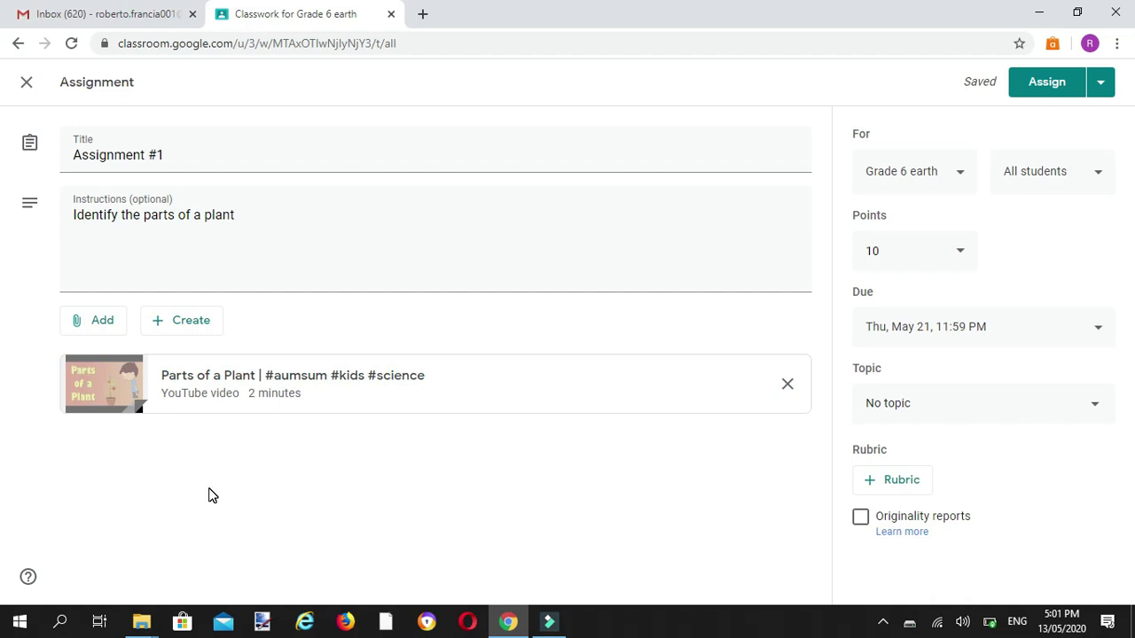
Attach the Google Docs file "Parts of a plant activity" from My Drive to the assignment.
click(96, 327)
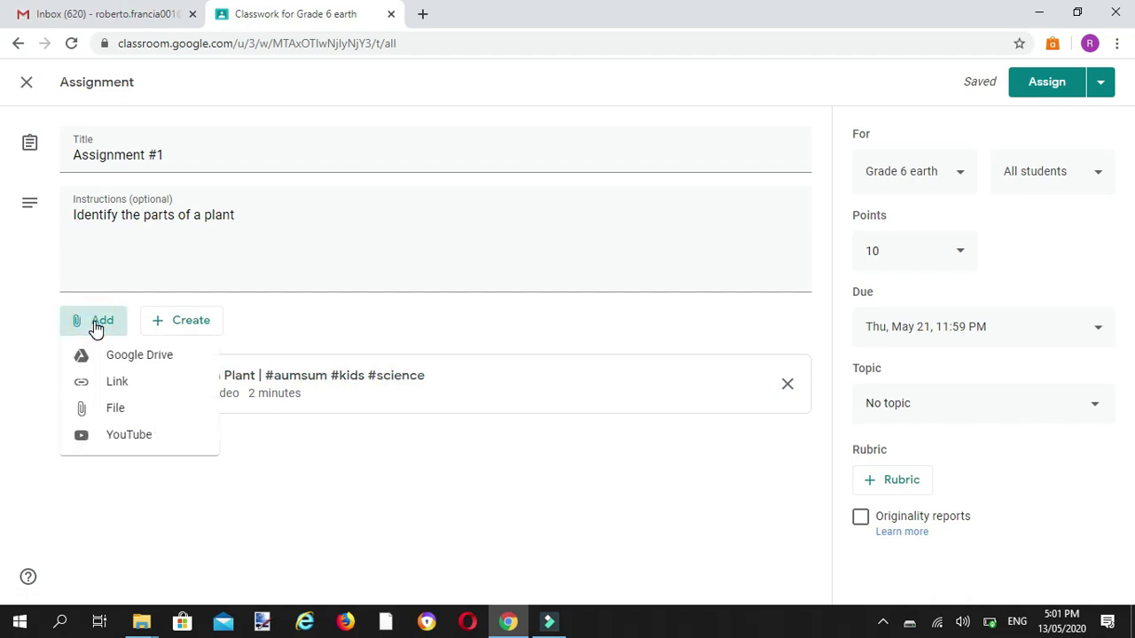
click(115, 412)
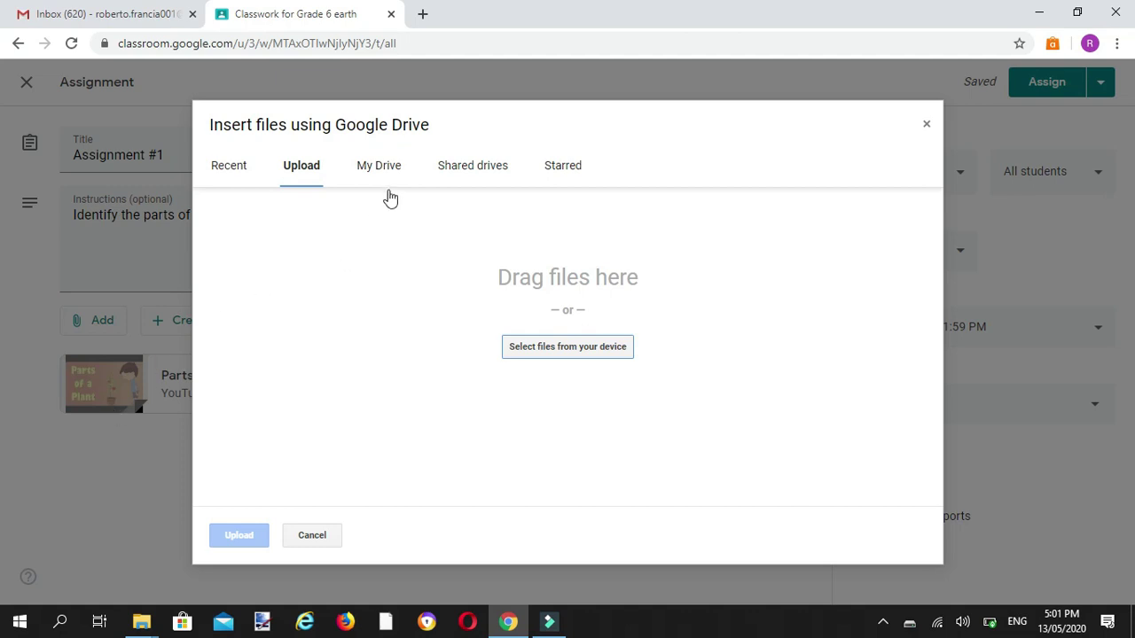
click(375, 167)
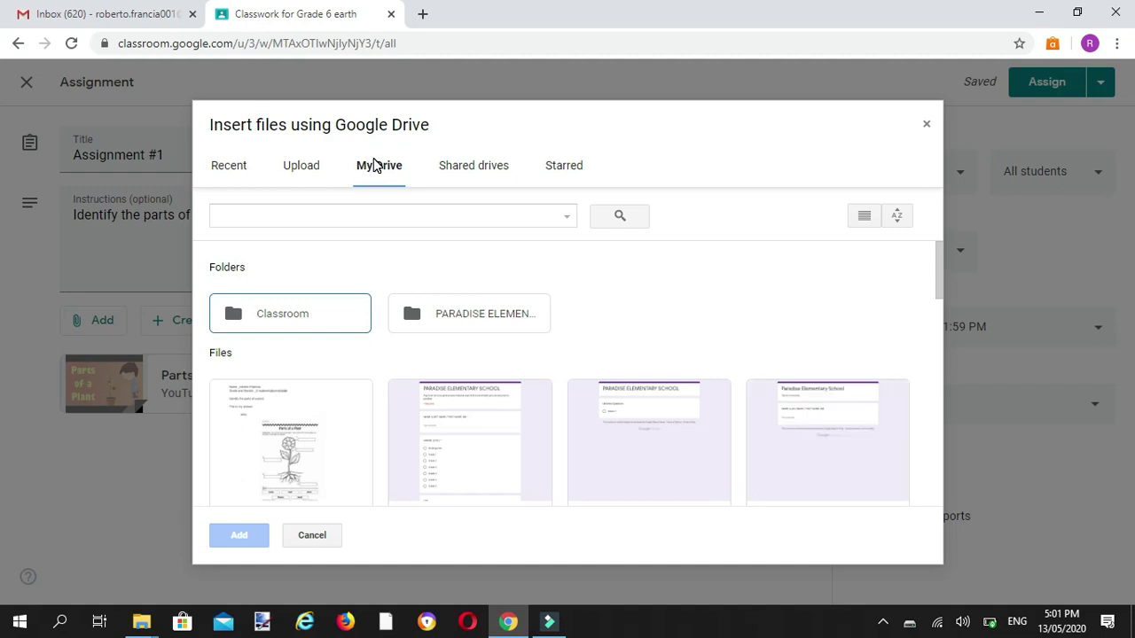
click(942, 282)
drag(937, 291, 937, 321)
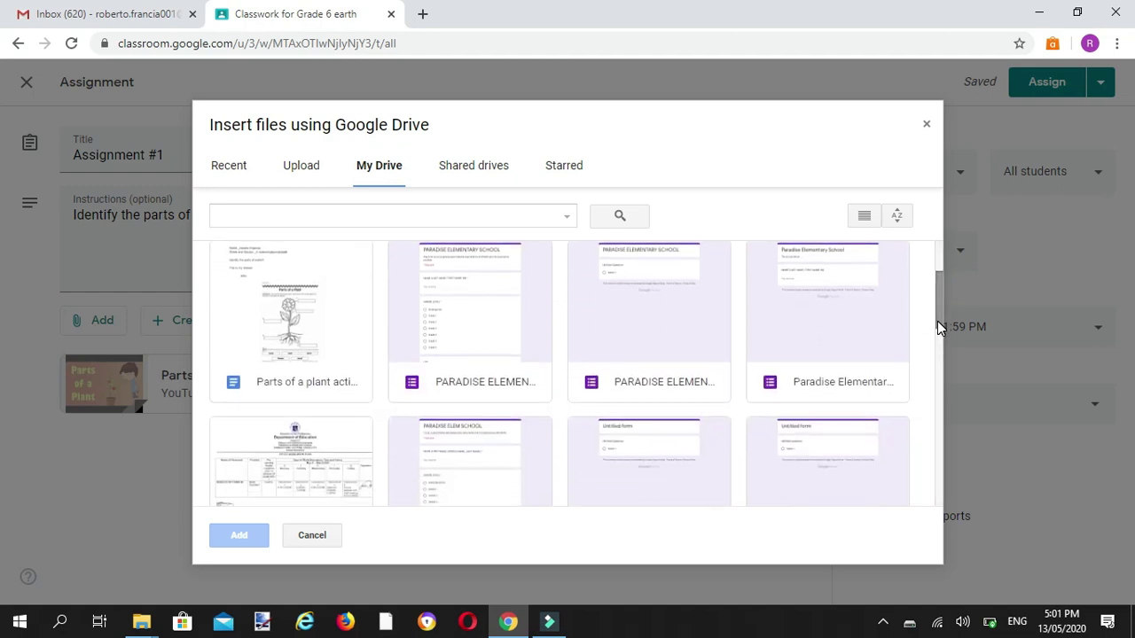
click(280, 330)
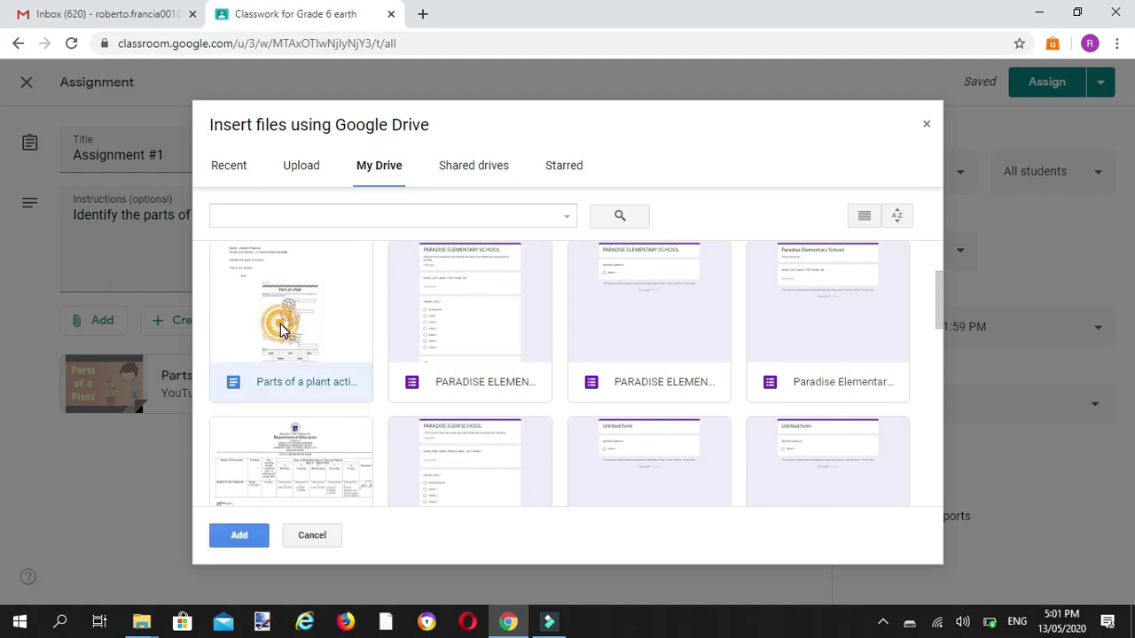
click(238, 536)
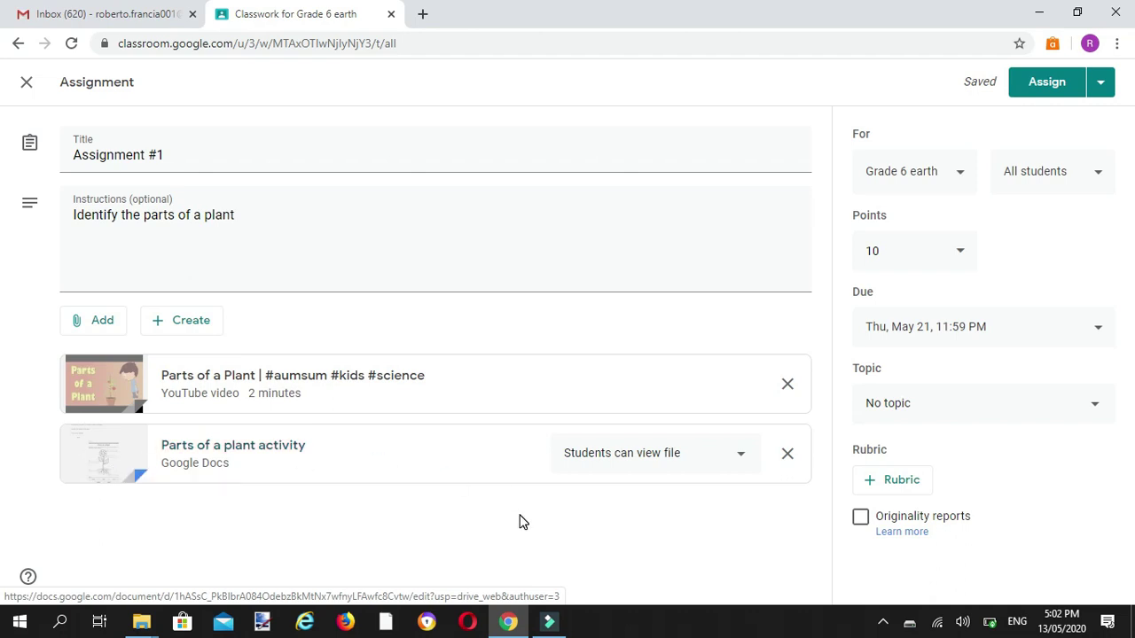
Set the sharing option of the attached "Parts of a plant activity" document to "Students can edit file".
click(741, 455)
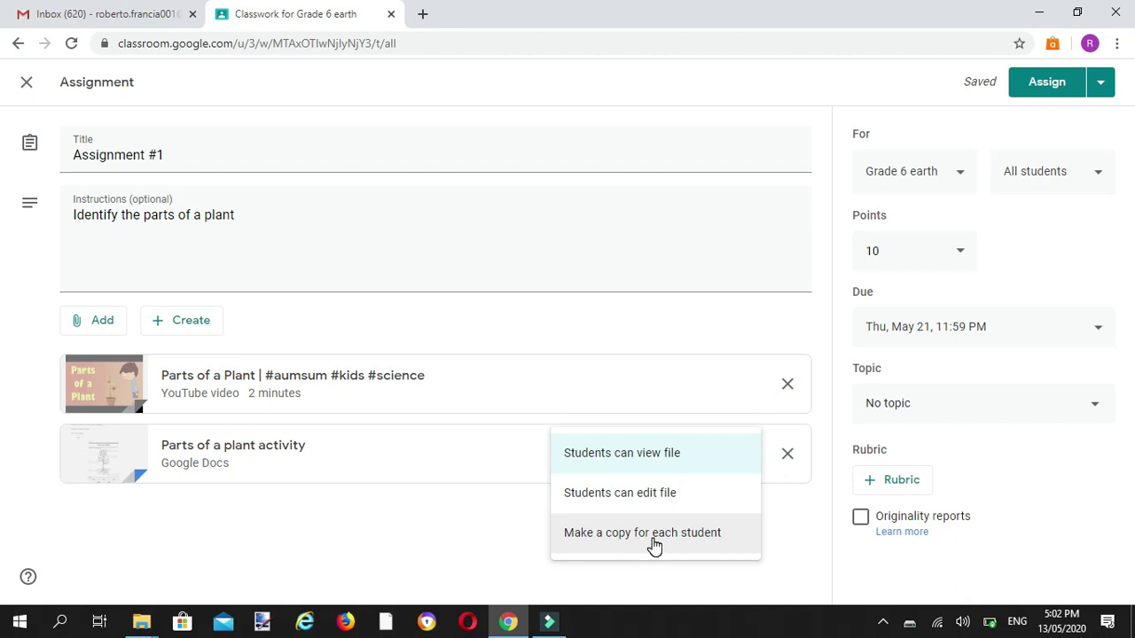
click(627, 499)
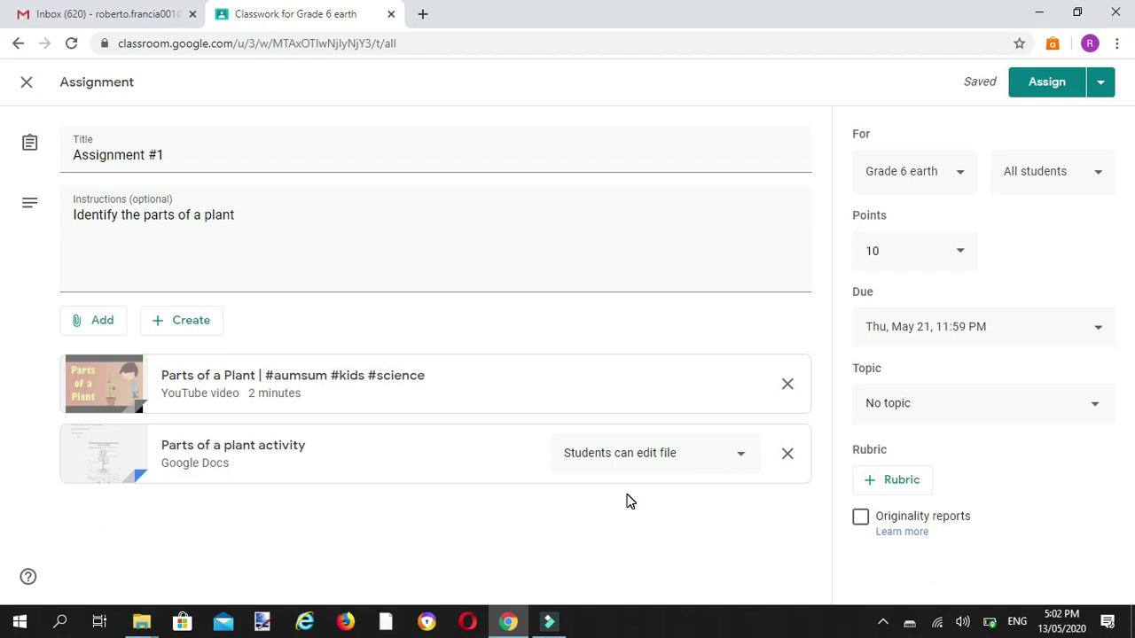
click(111, 326)
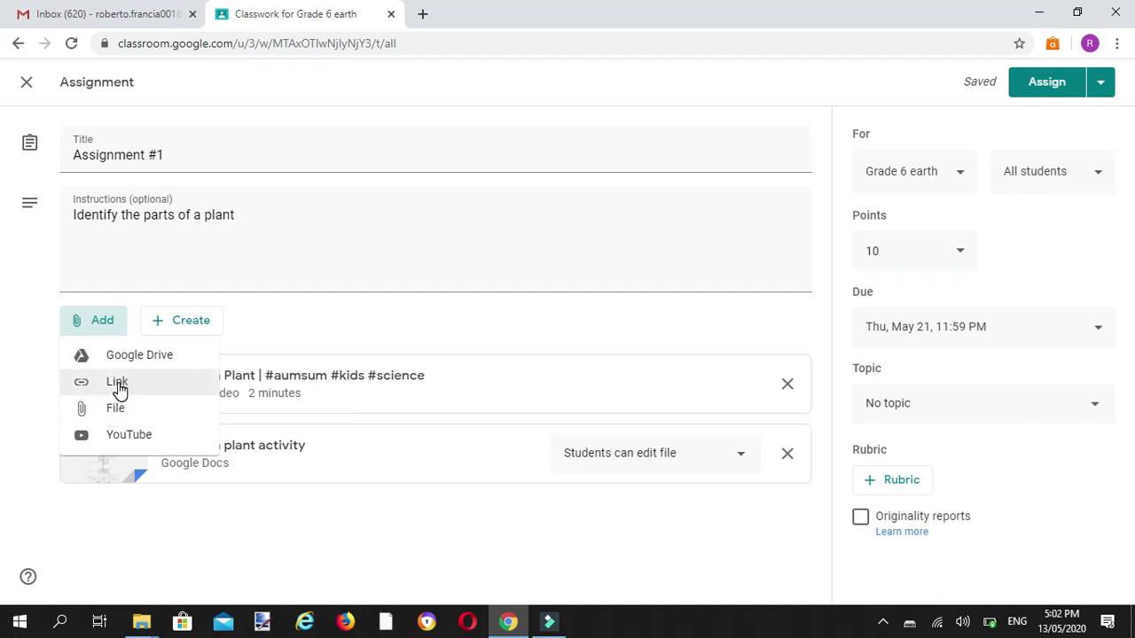
click(406, 516)
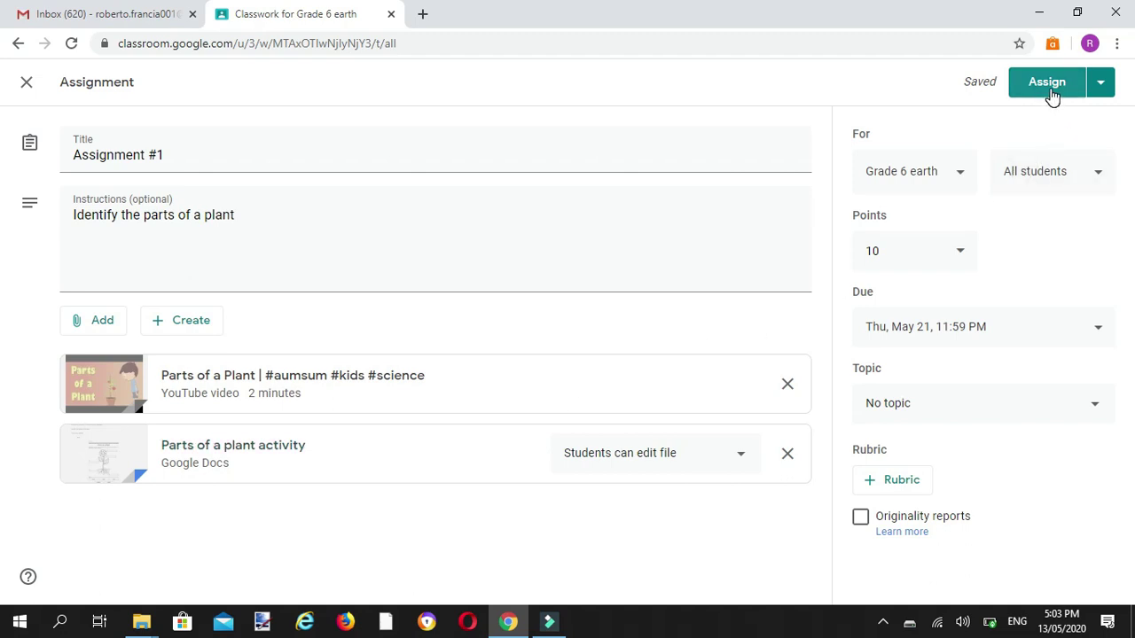
Assign Assignment #1 to the class immediately and dismiss the tip about adding topics.
click(1102, 87)
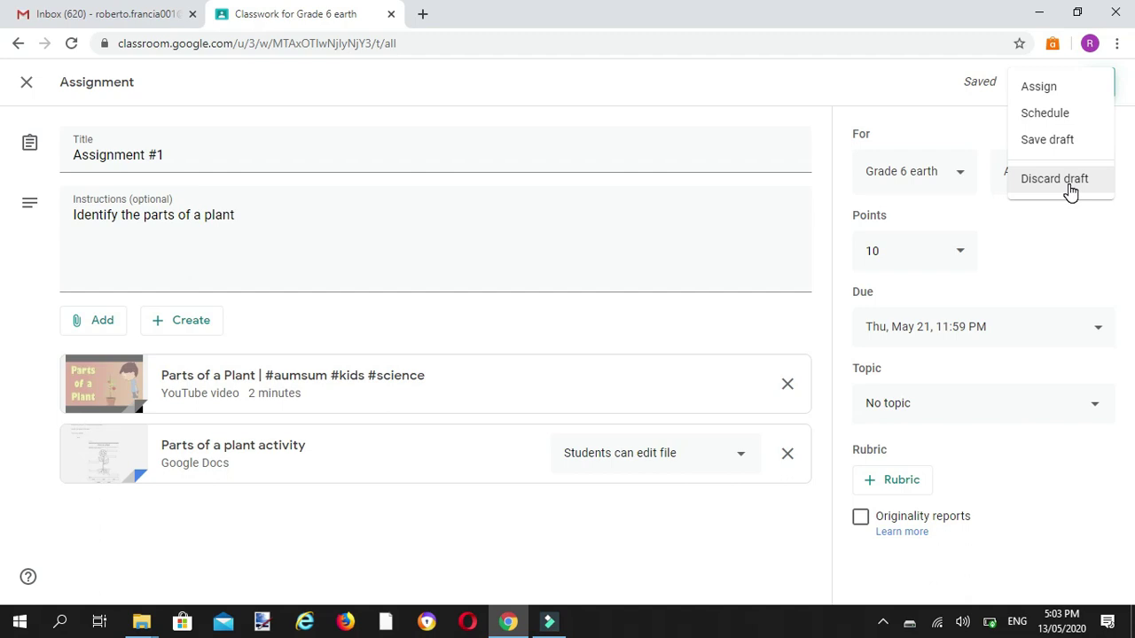
click(1051, 89)
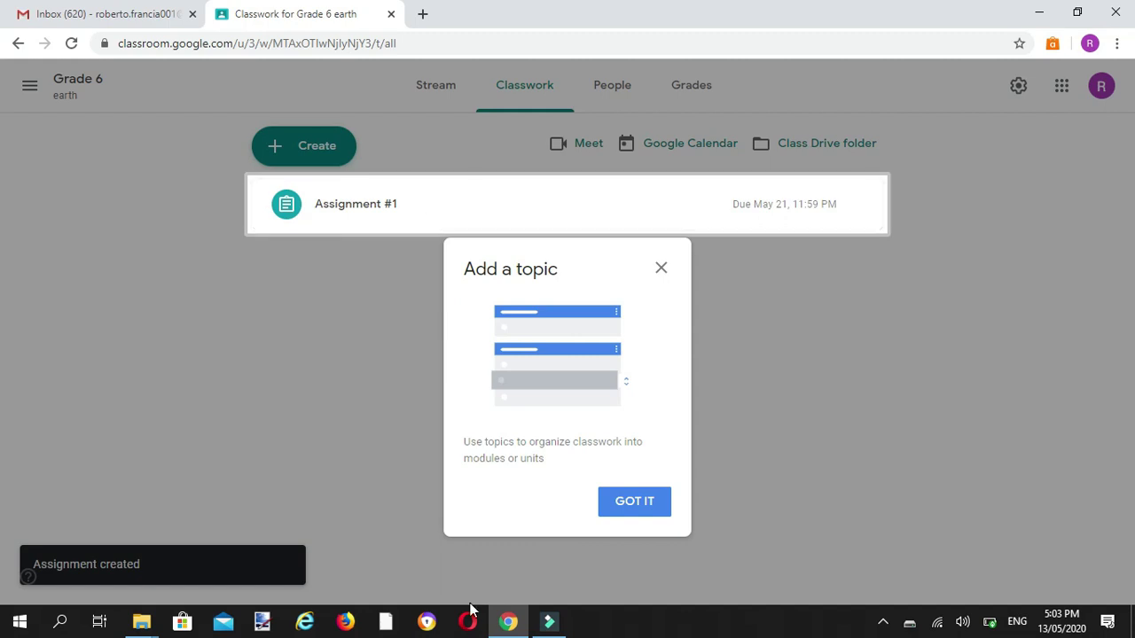
mouse_move(558, 634)
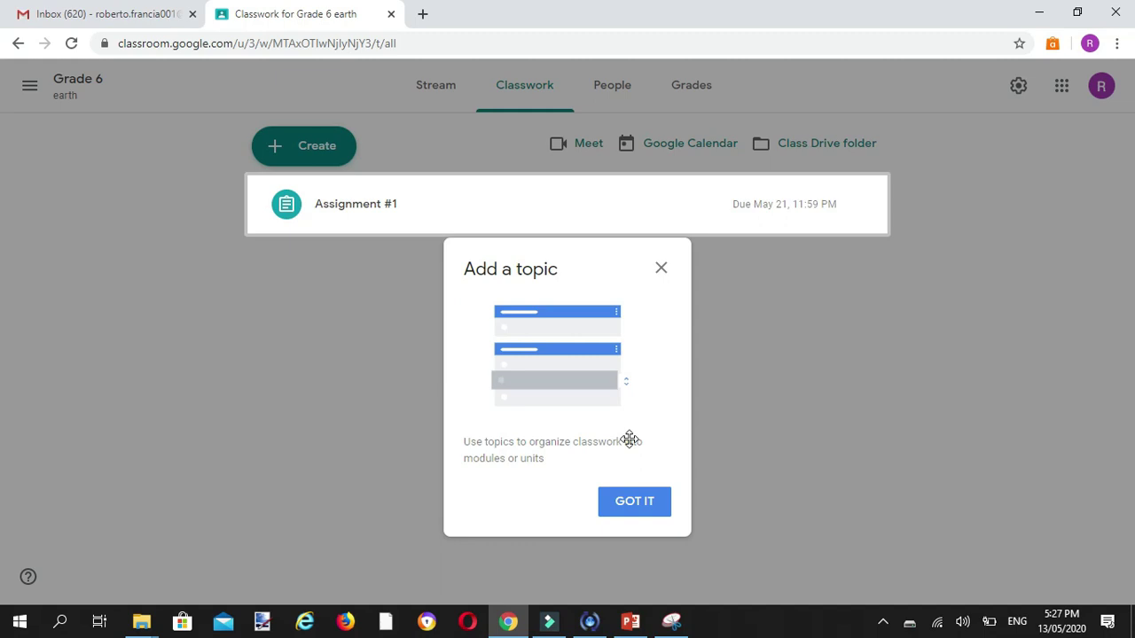
click(635, 502)
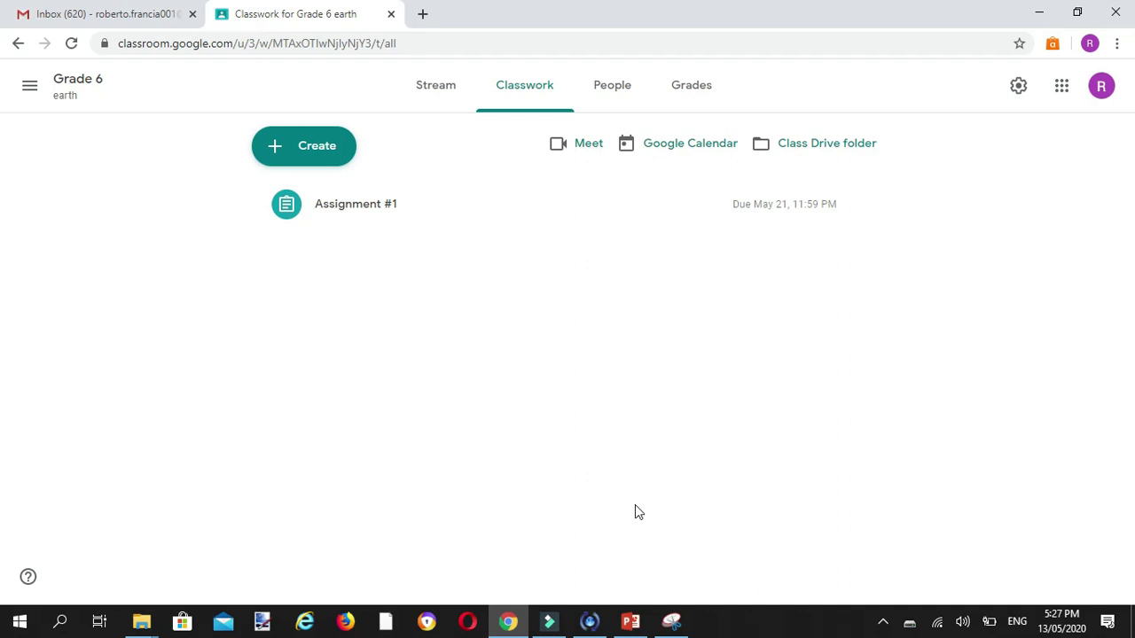
Check the posted assignment in the class stream and in the list of work to review, and return to the stream.
click(438, 91)
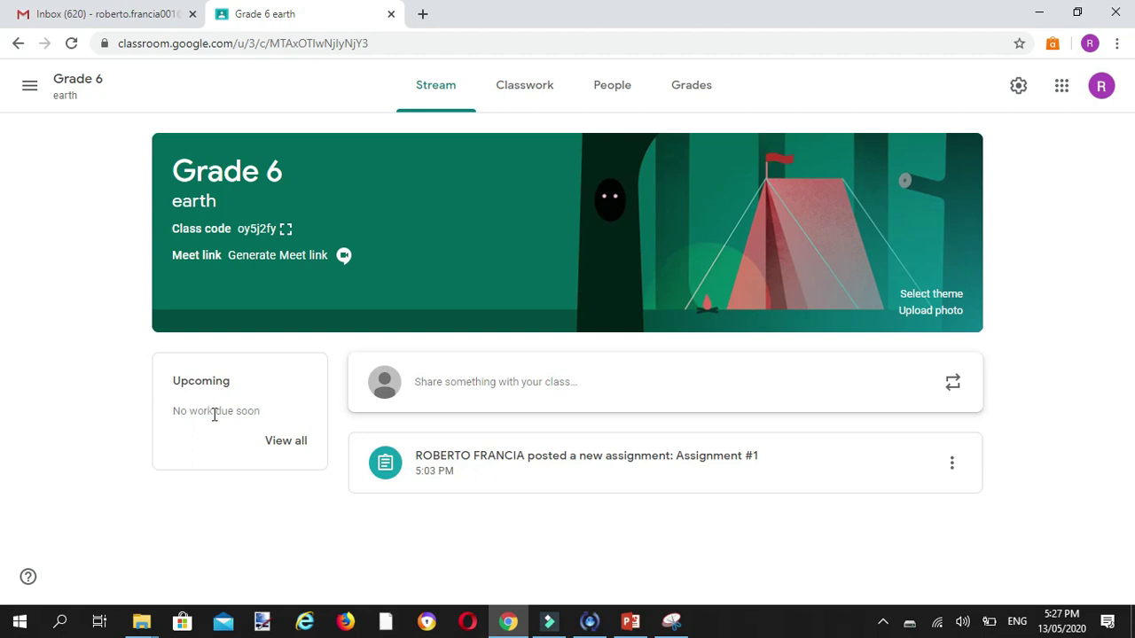
click(293, 448)
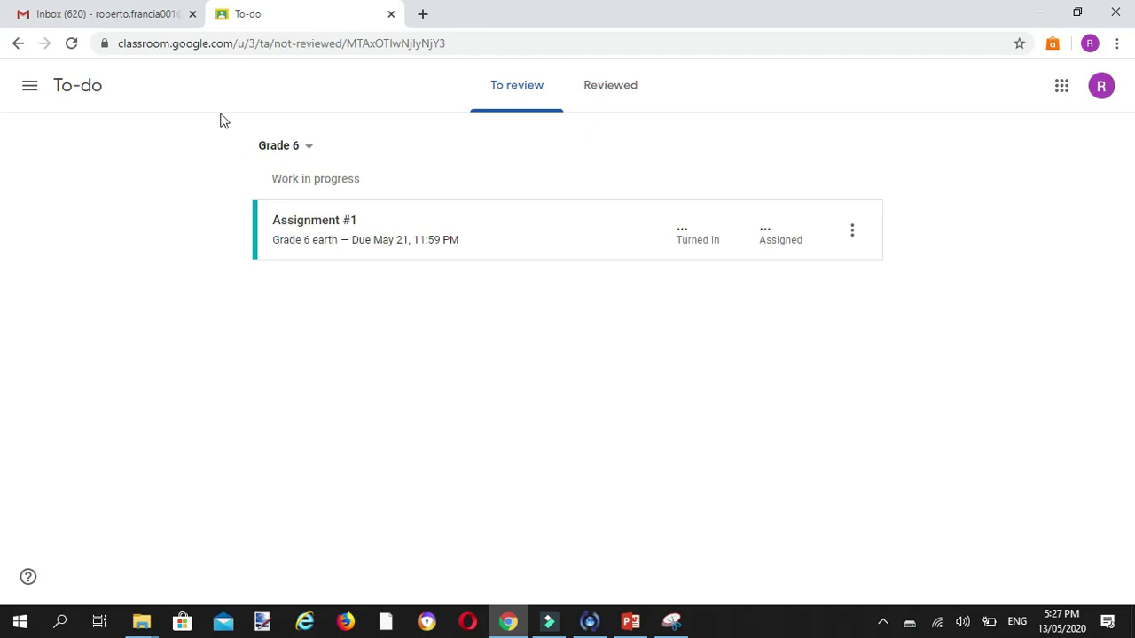
click(18, 43)
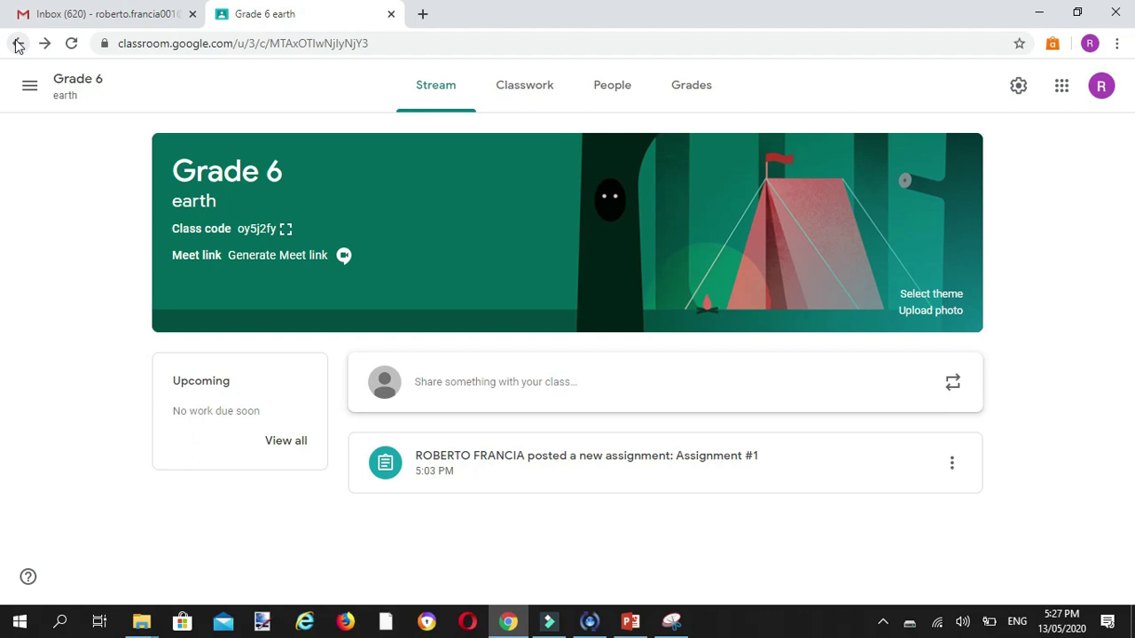
Create a quiz assignment in the Grade 6 classwork and open its blank quiz form for editing.
click(514, 96)
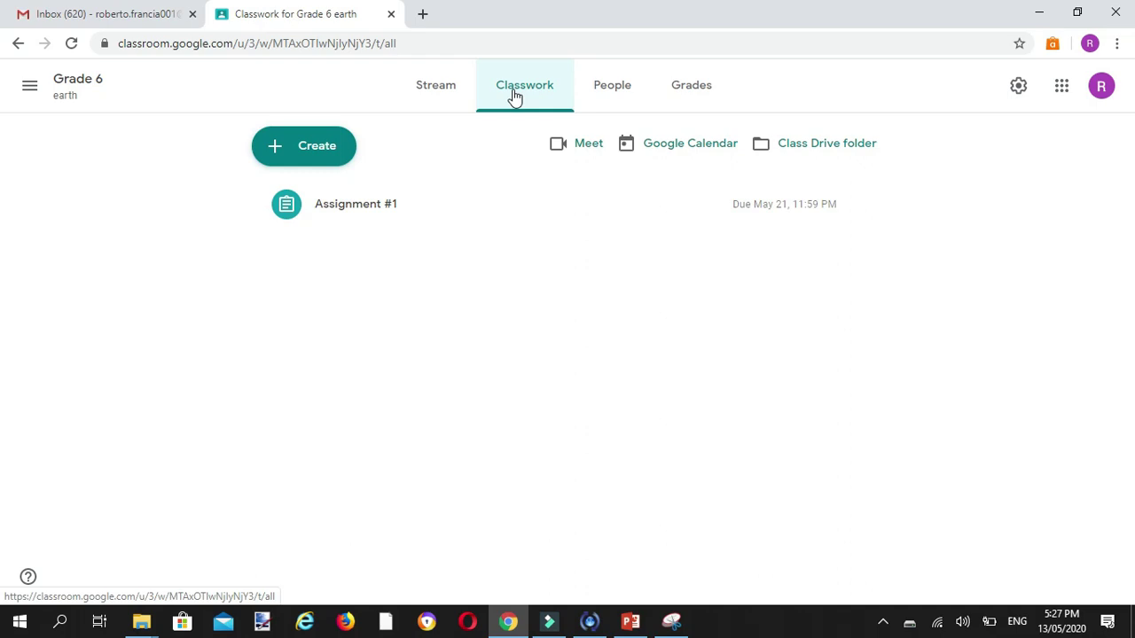
click(324, 152)
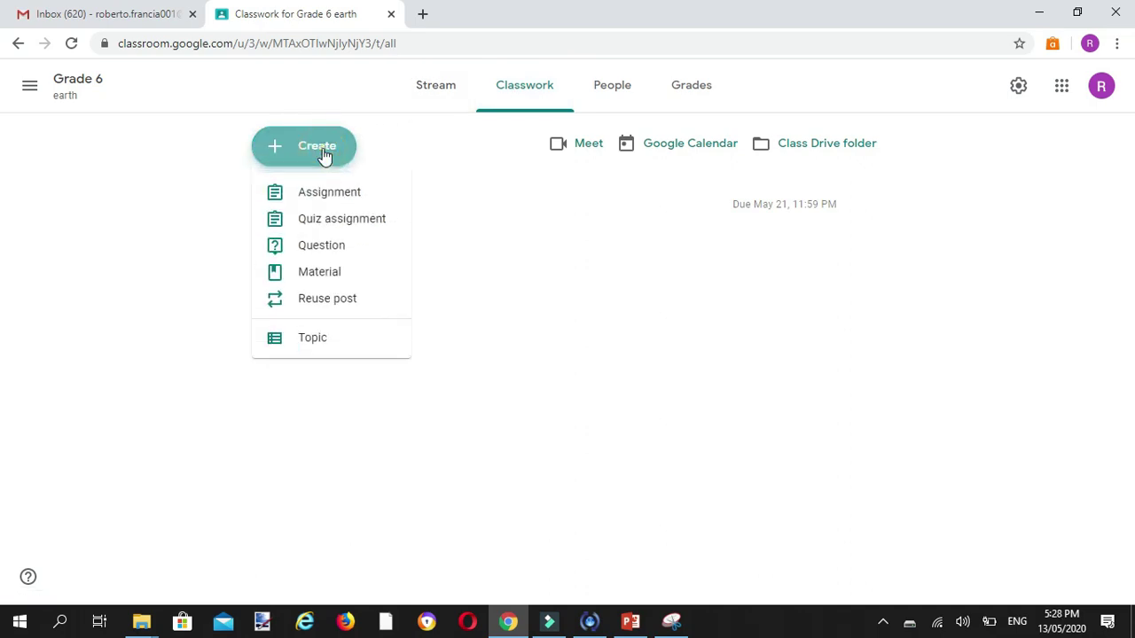
click(331, 220)
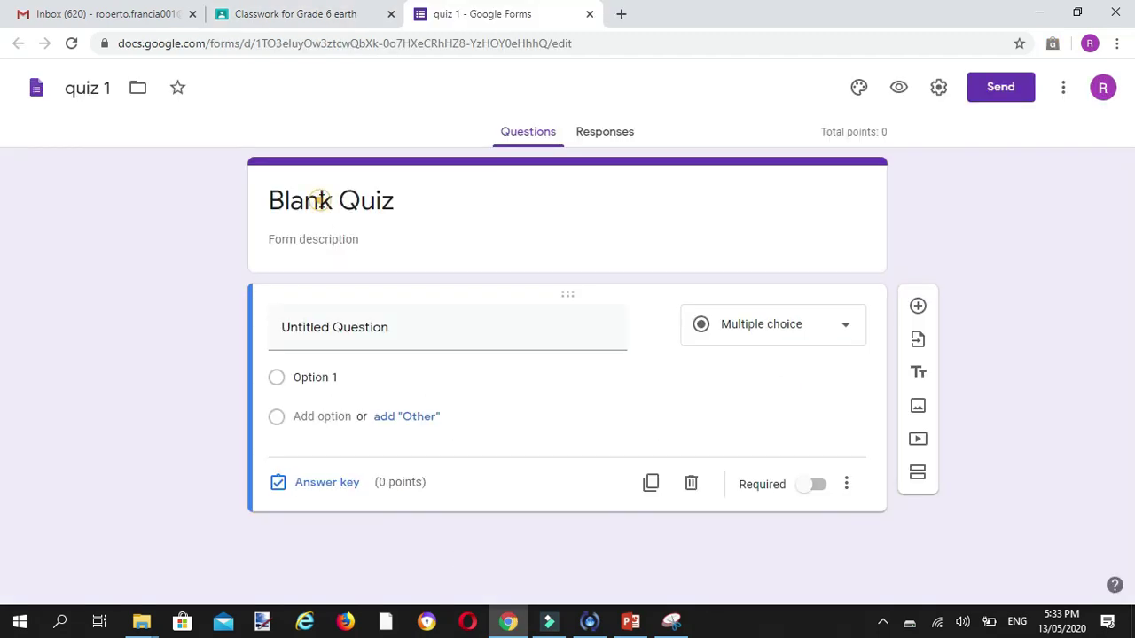
Title the blank quiz form "Quiz 1" and rename the form file to "Quiz 1" with a capital Q.
click(322, 201)
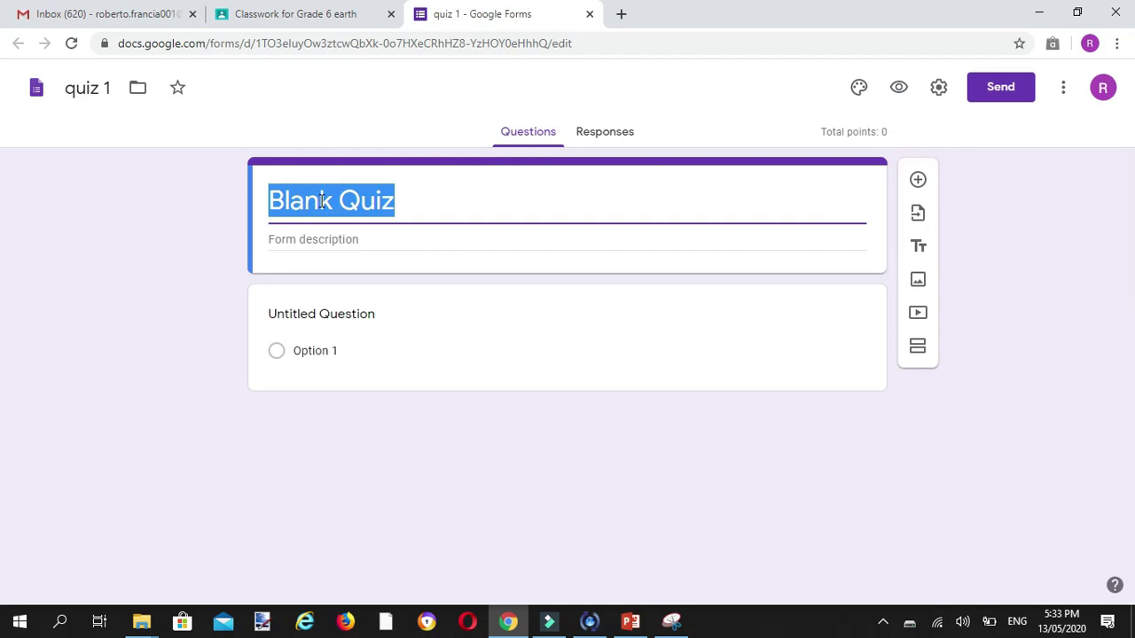
text(Quiz 1)
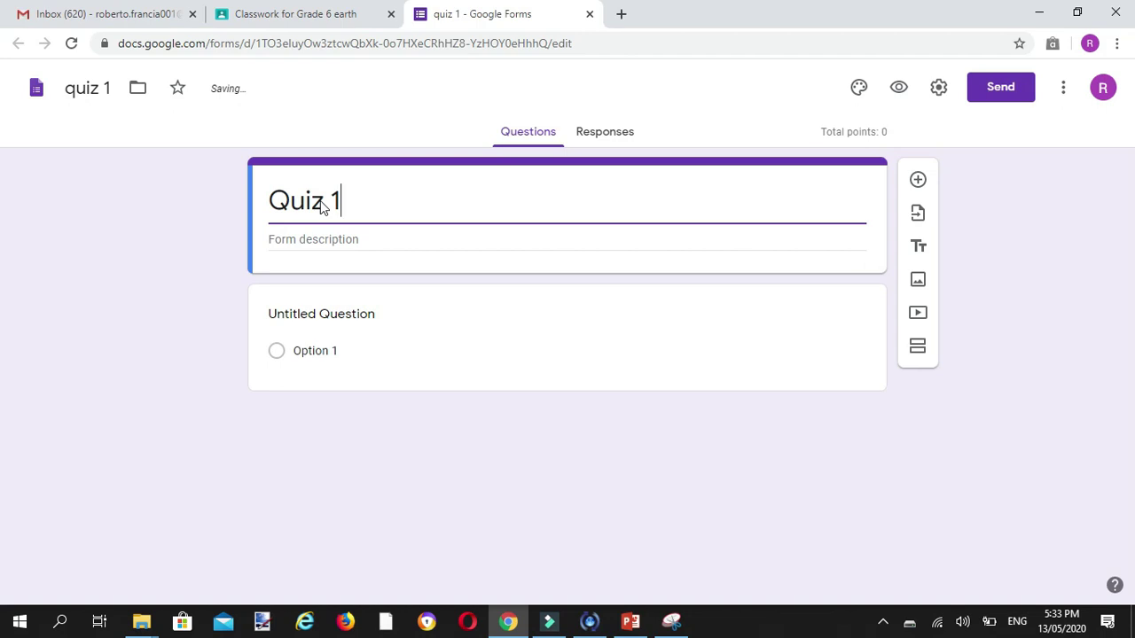
click(90, 89)
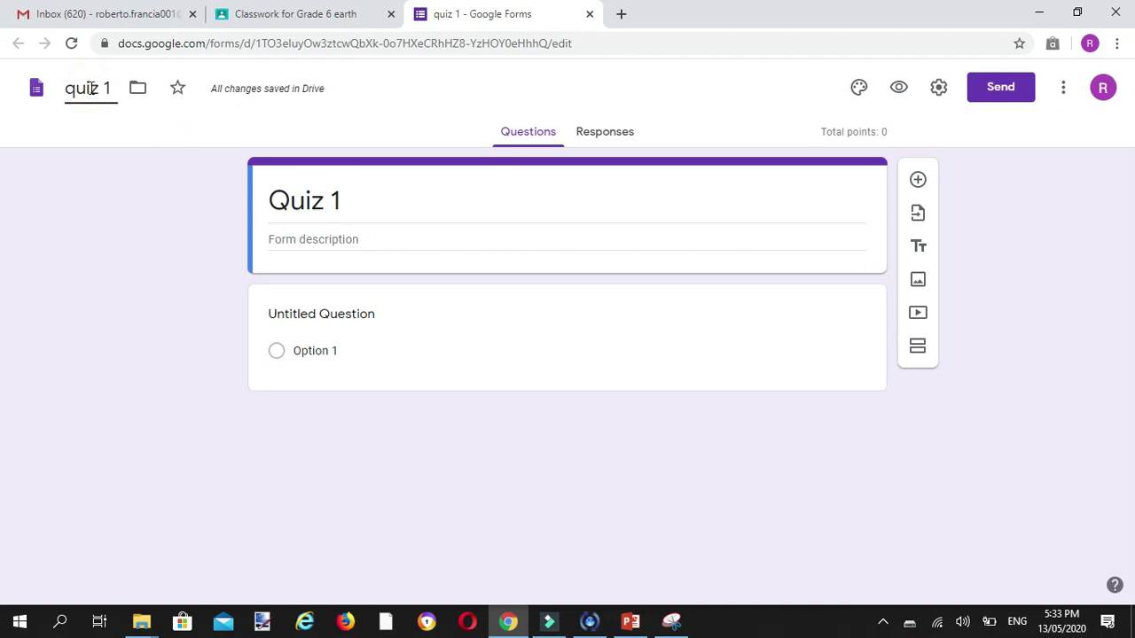
click(76, 89)
key(BackSpace)
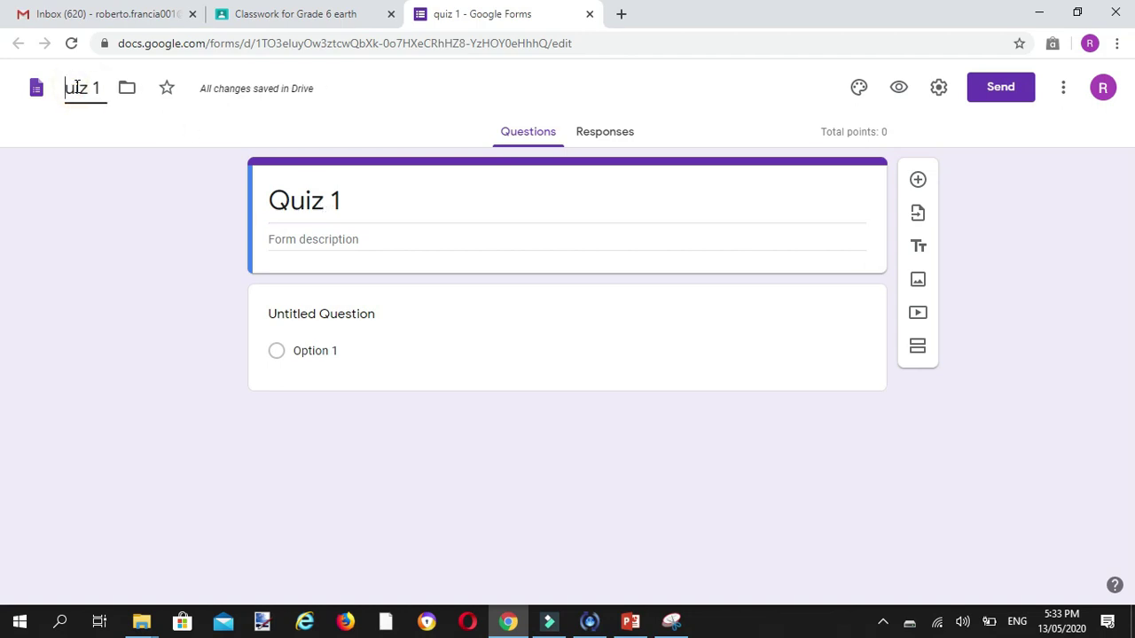
text(q)
key(BackSpace)
text(Q)
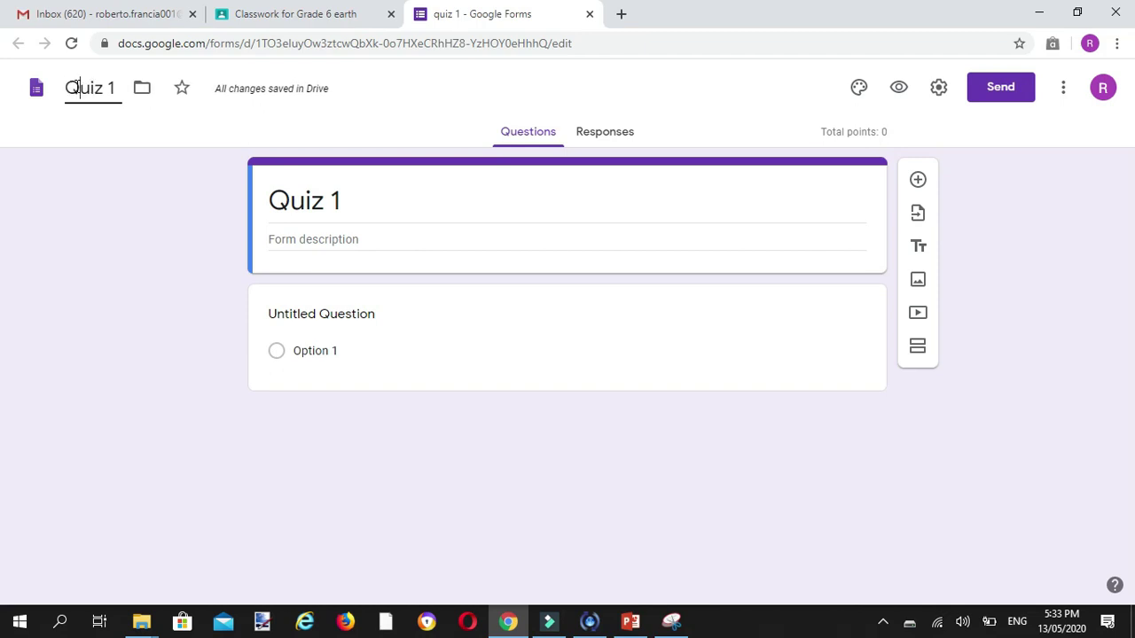
click(142, 240)
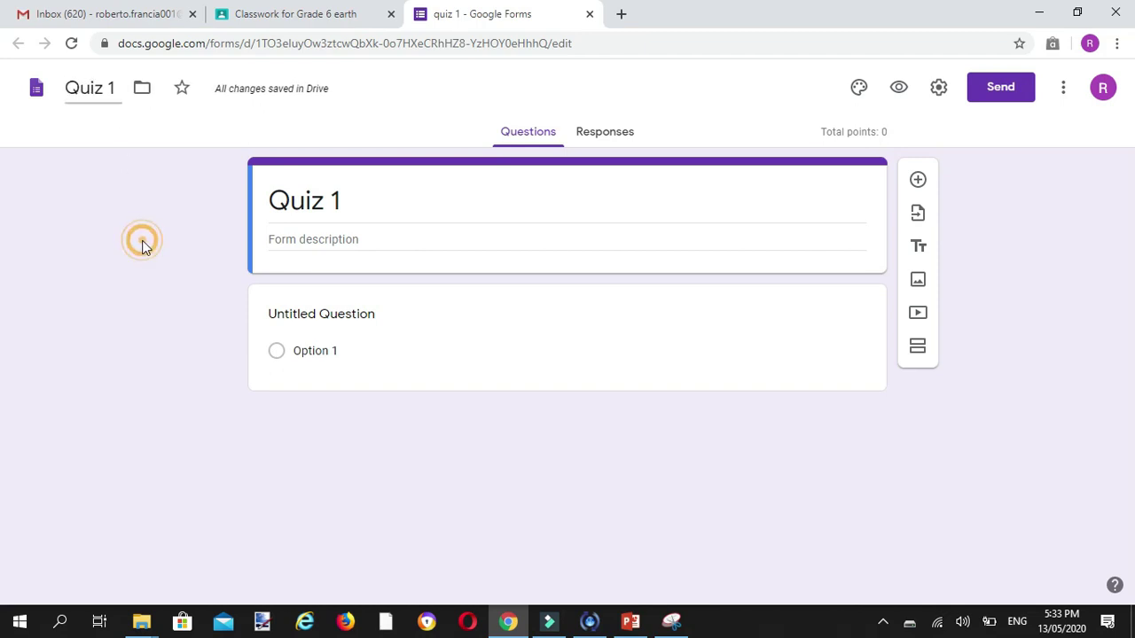
Replace the untitled question's text with "1. What is the sum of three and four?", leaving the form description empty.
click(311, 236)
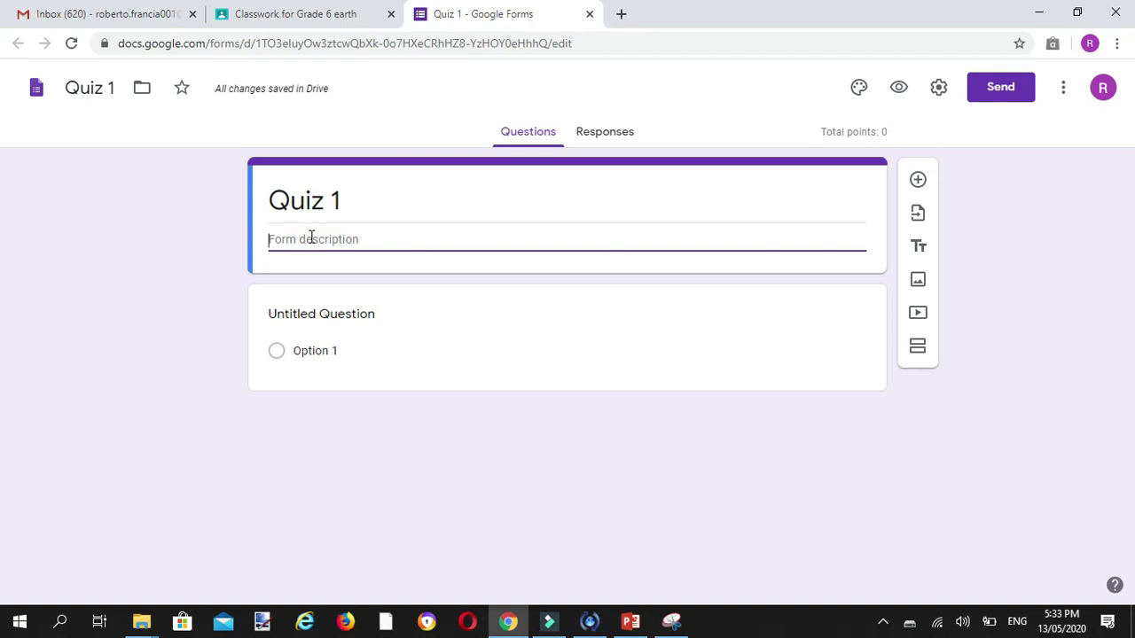
click(349, 316)
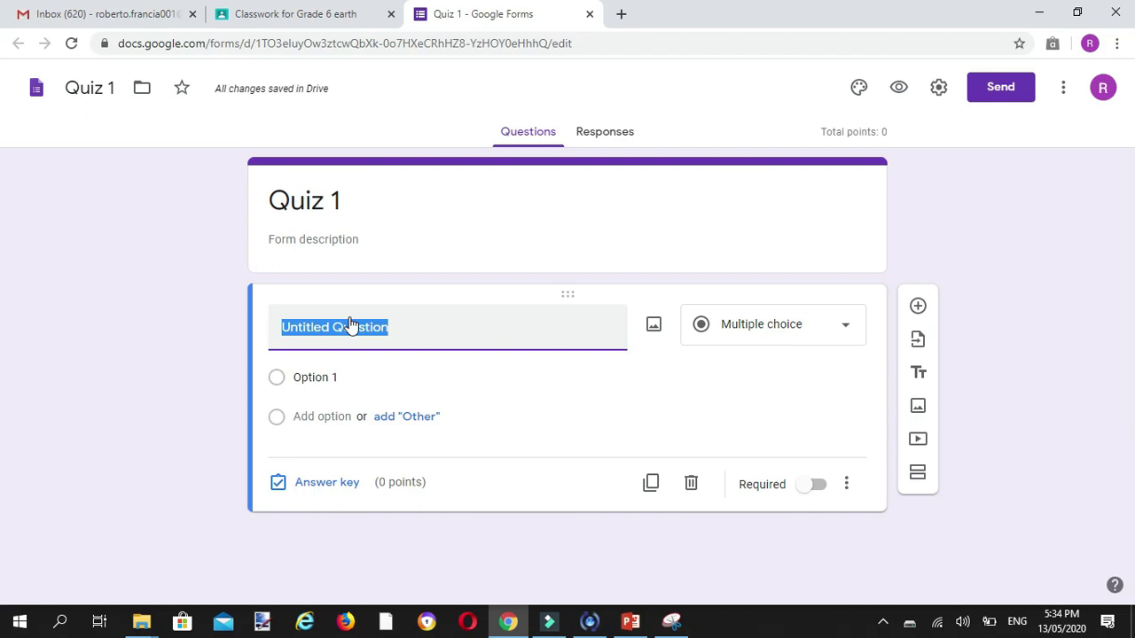
text(1.)
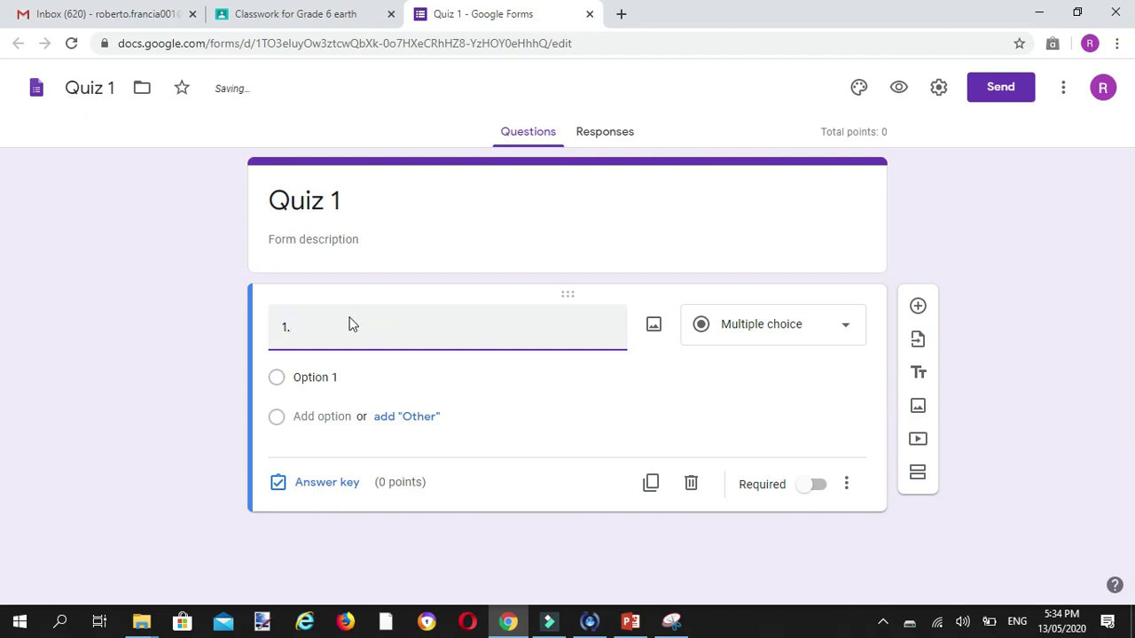
text( San)
key(BackSpace)
key(BackSpace)
key(BackSpace)
text(What is the sum of )
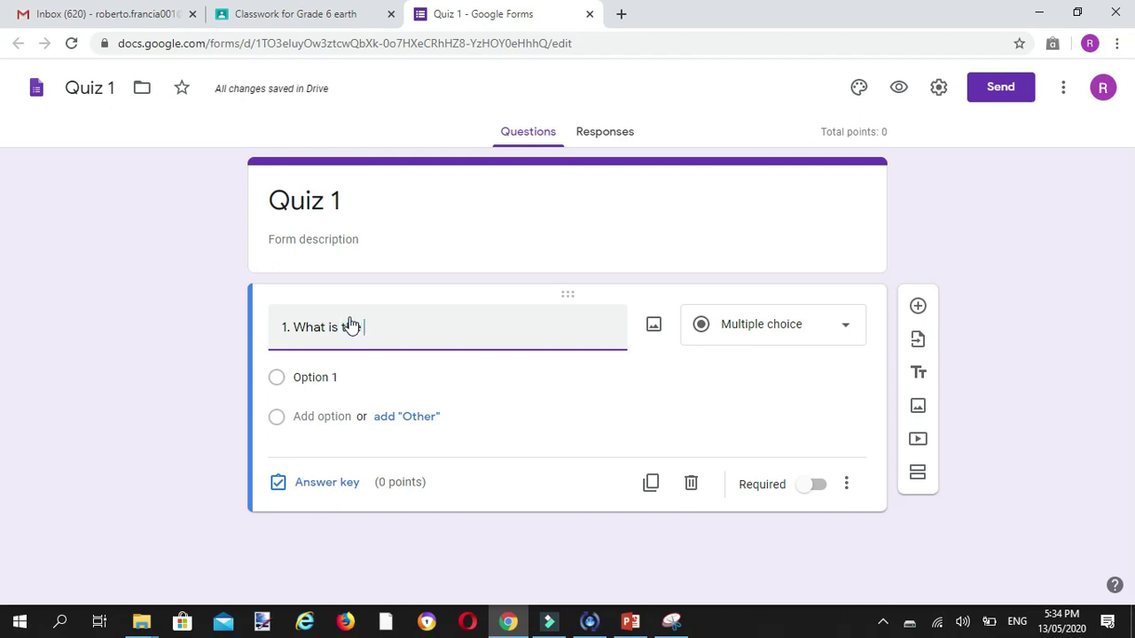
text(ele)
key(BackSpace)
key(BackSpace)
key(BackSpace)
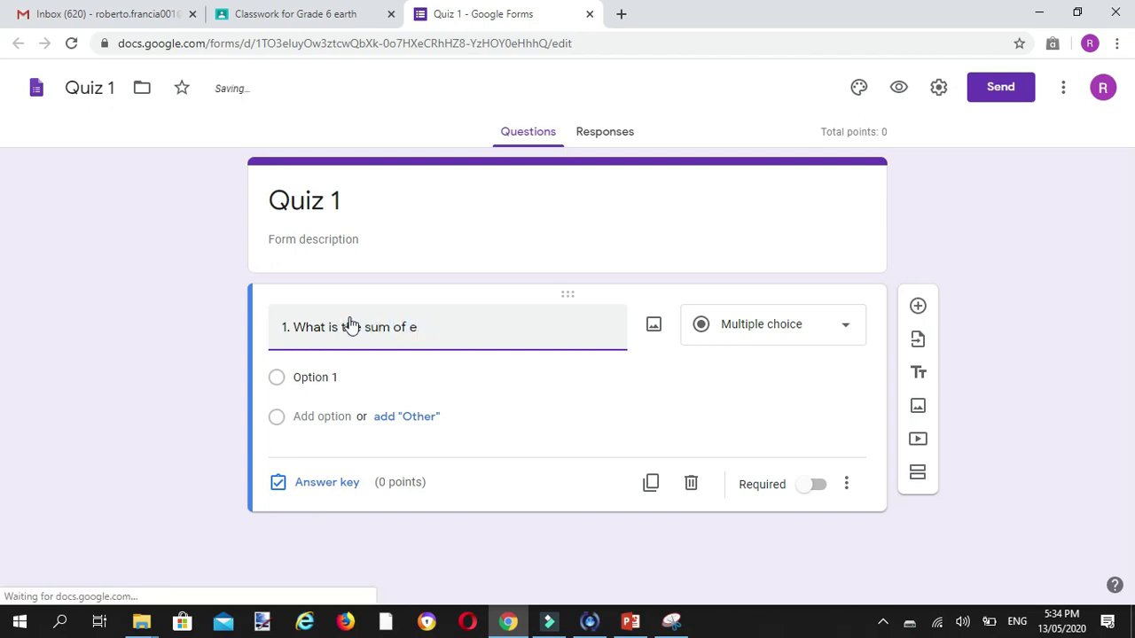
text(three and four)
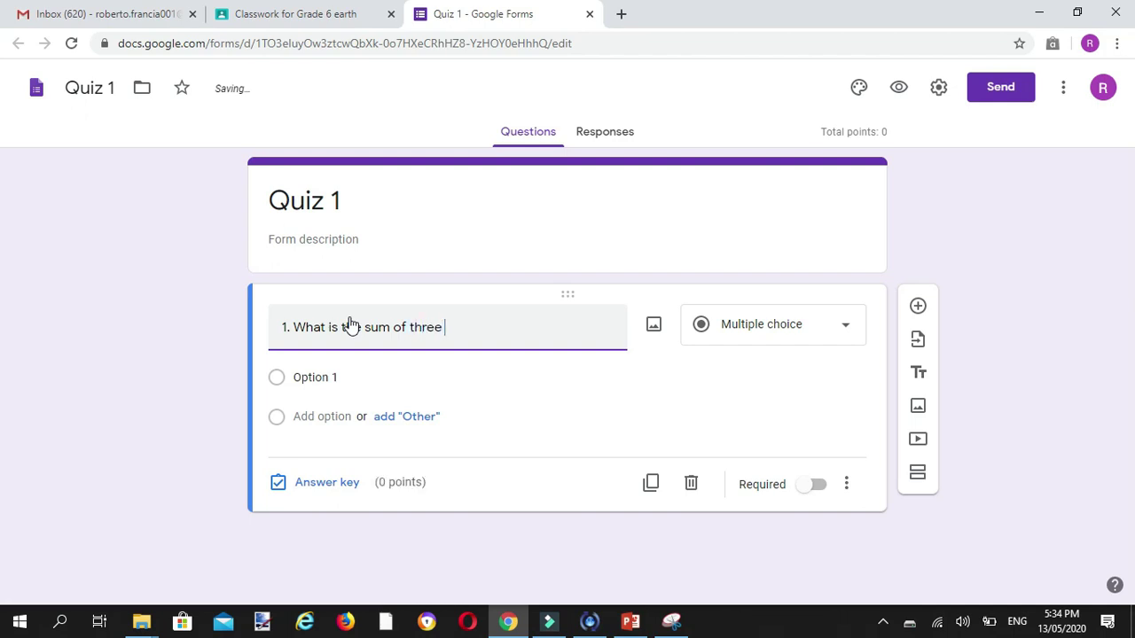
text(?)
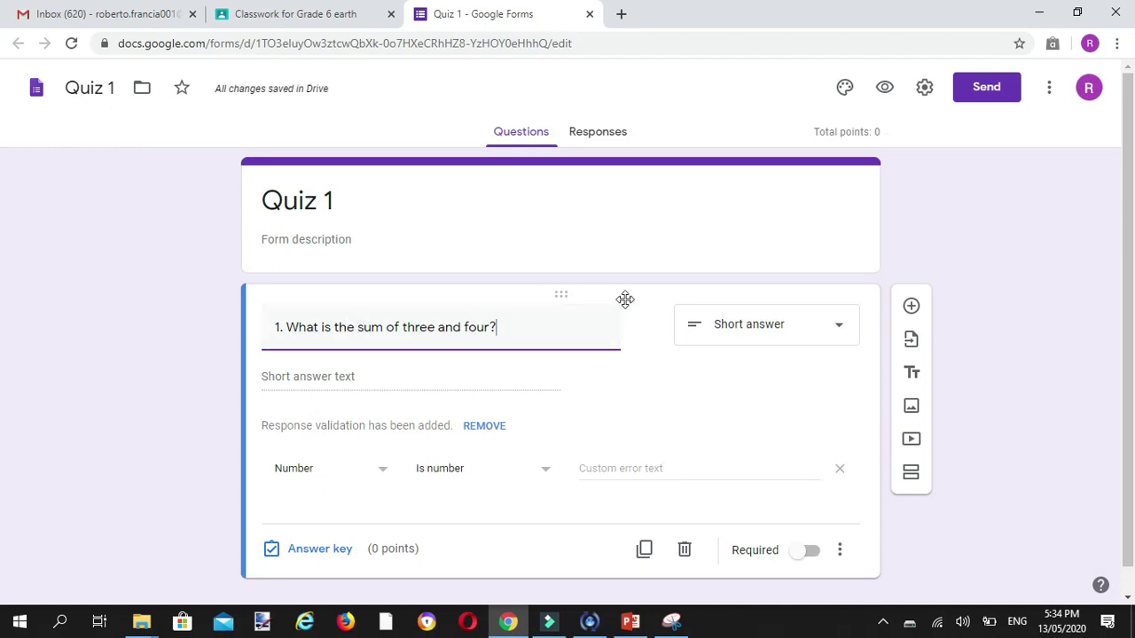
Change the answer type of question 1 to Multiple choice.
click(838, 334)
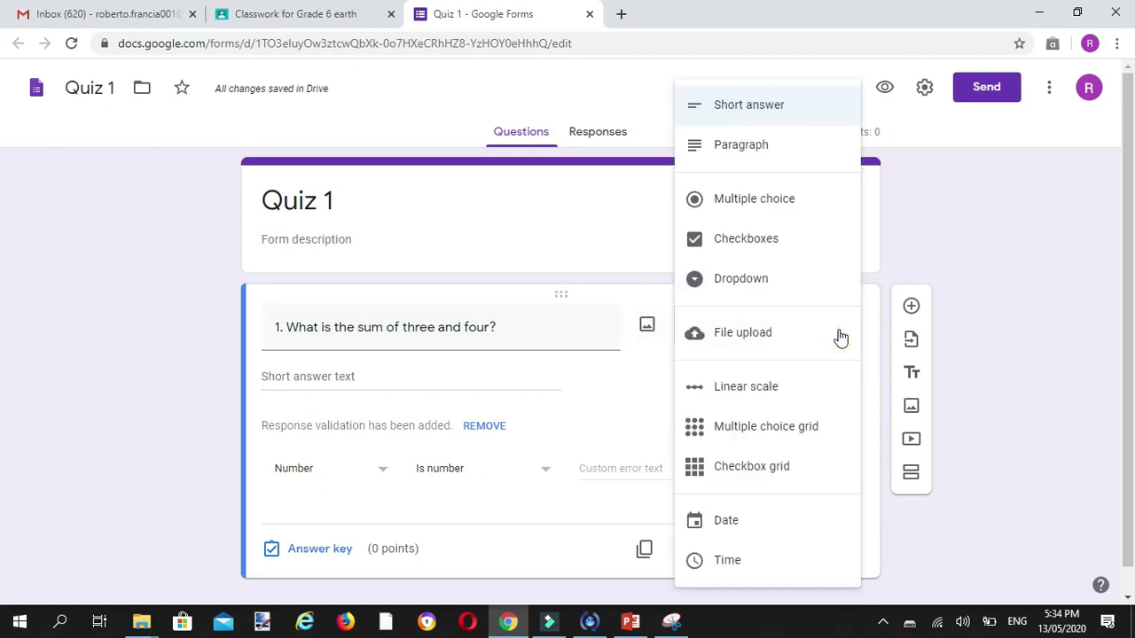
click(608, 373)
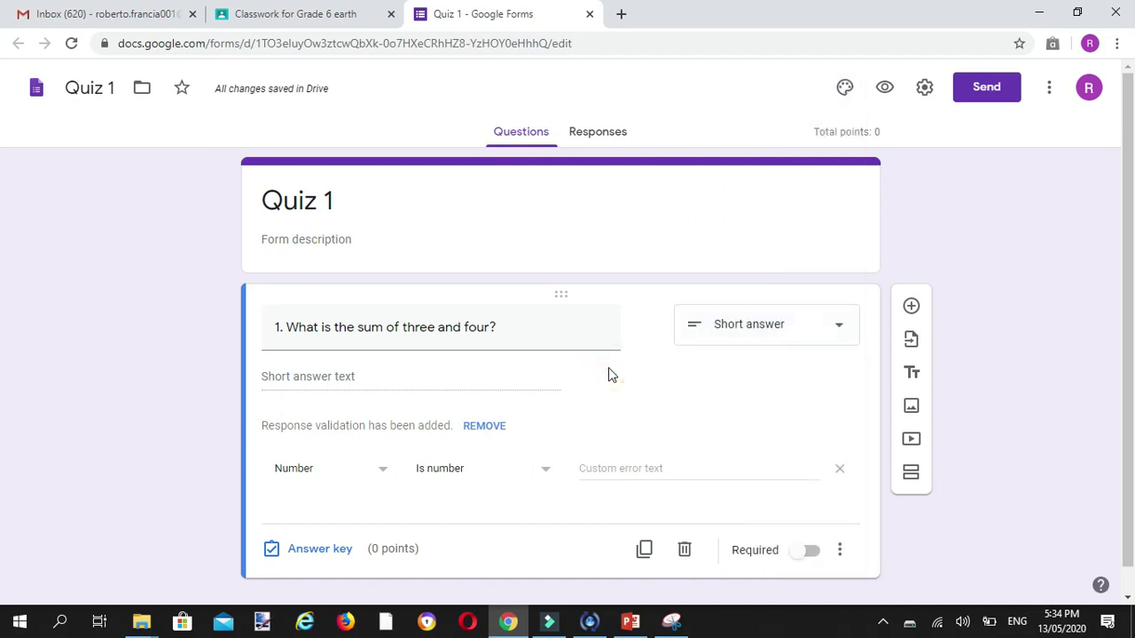
click(804, 334)
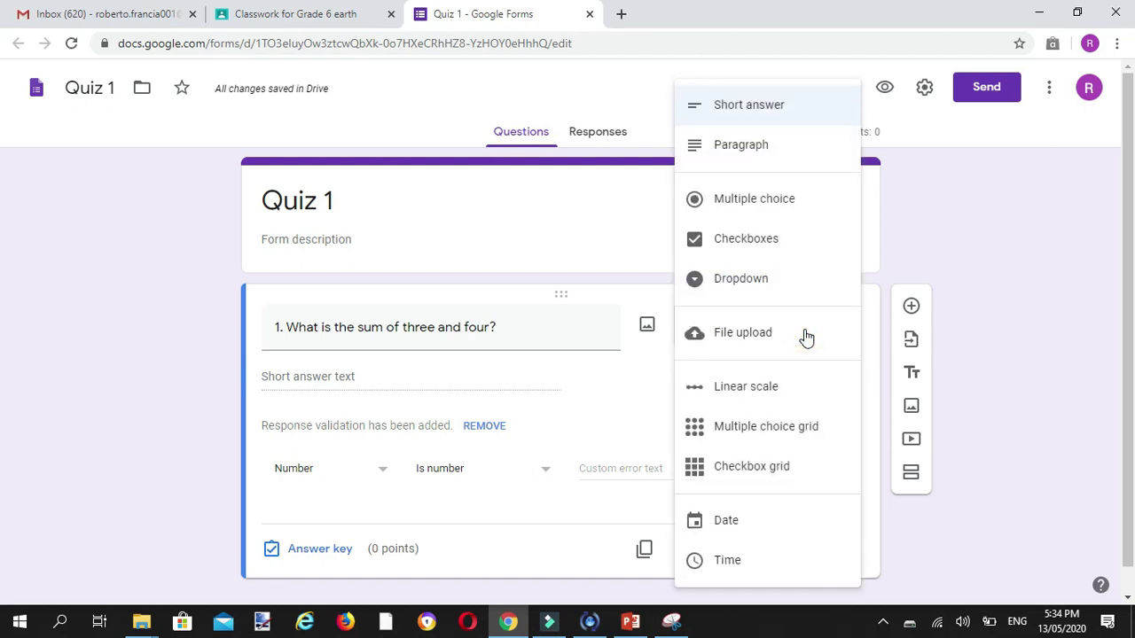
click(768, 201)
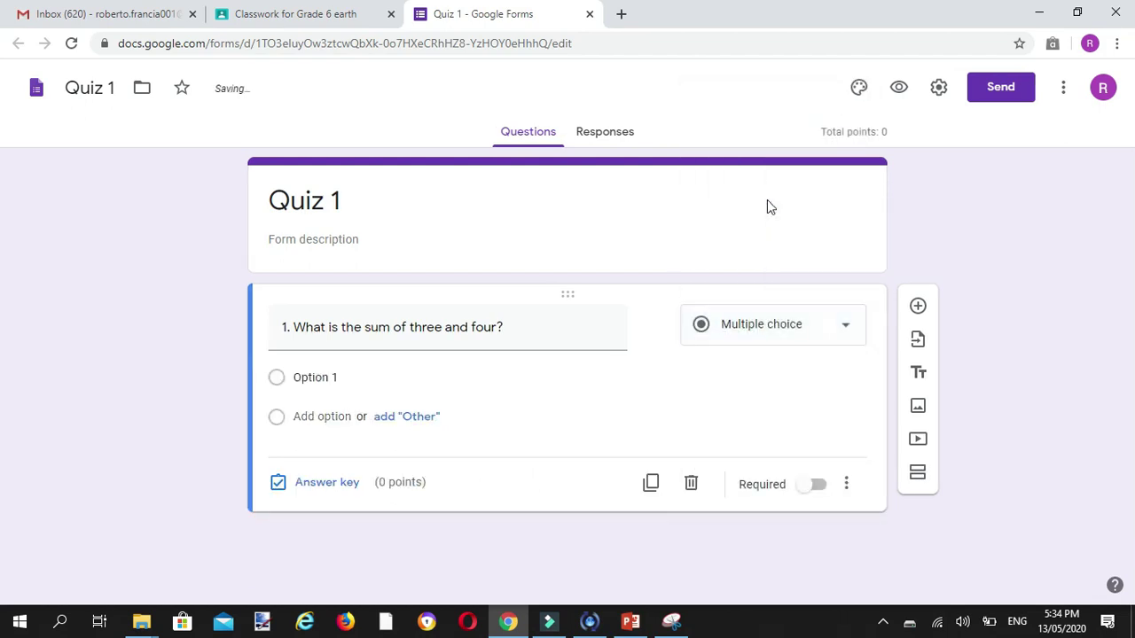
Fill in four answer options for question 1: 7, 8, 9 and 10.
click(317, 379)
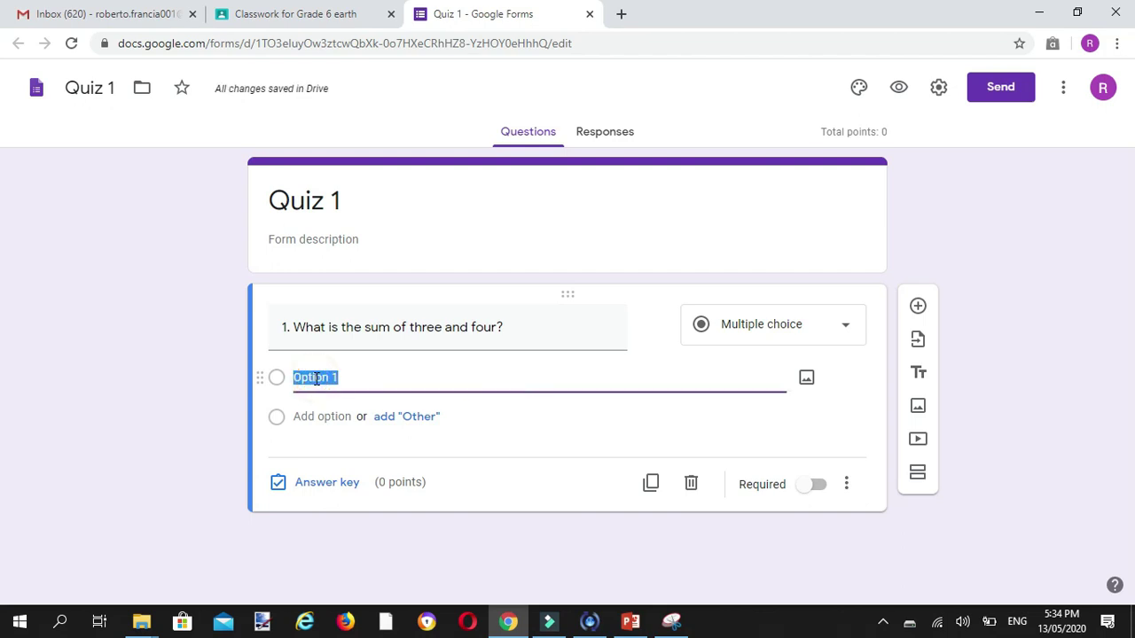
text(7)
click(302, 418)
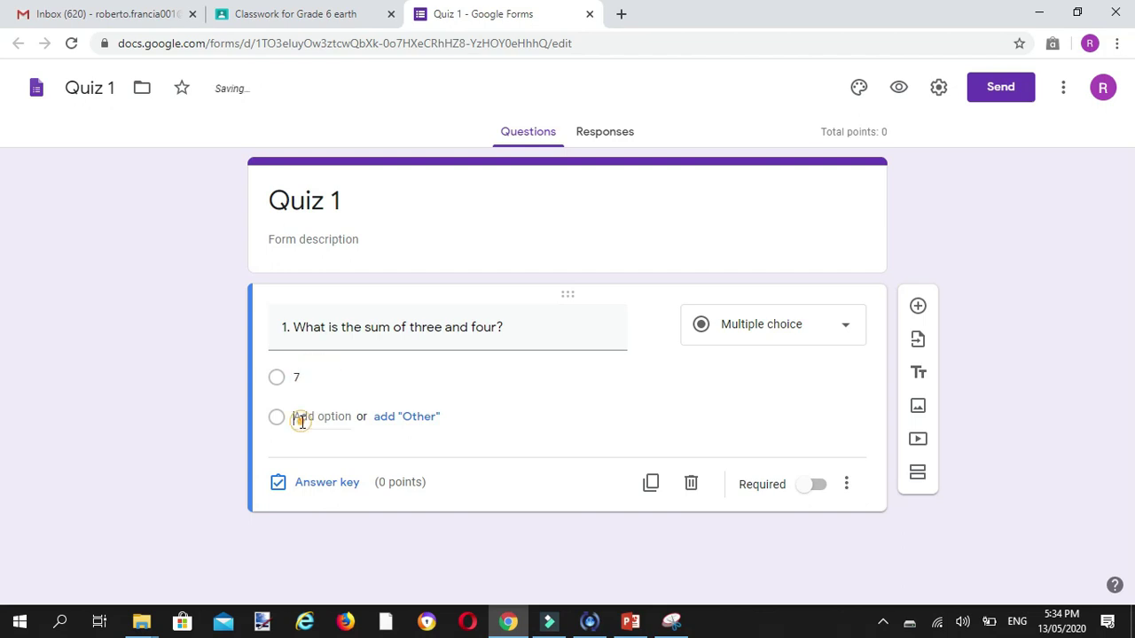
text(8)
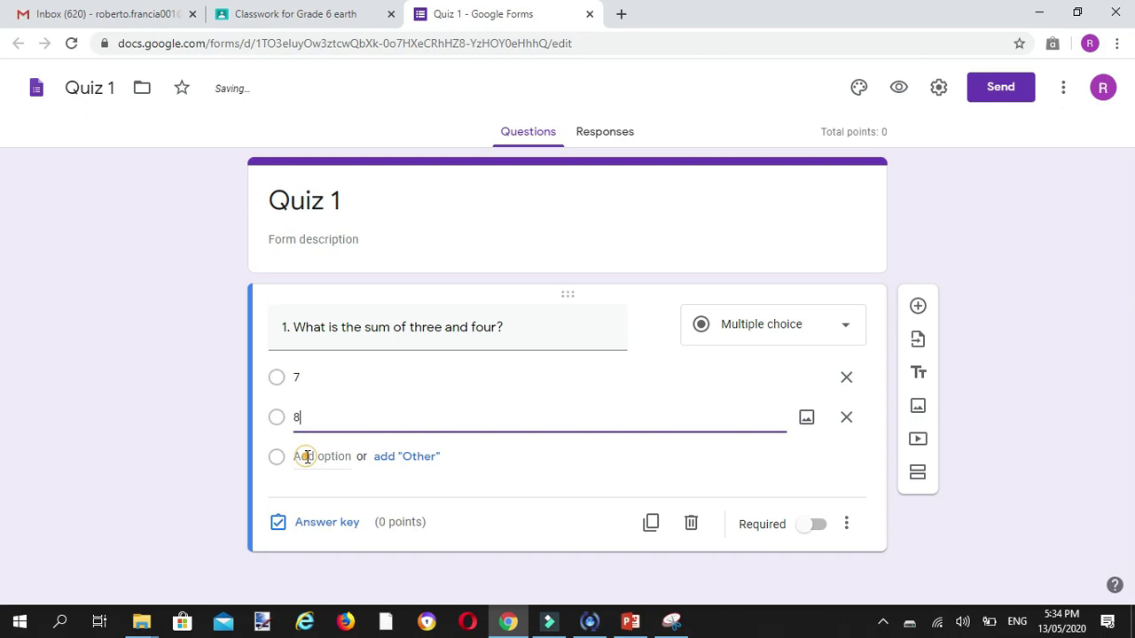
click(307, 455)
text(9)
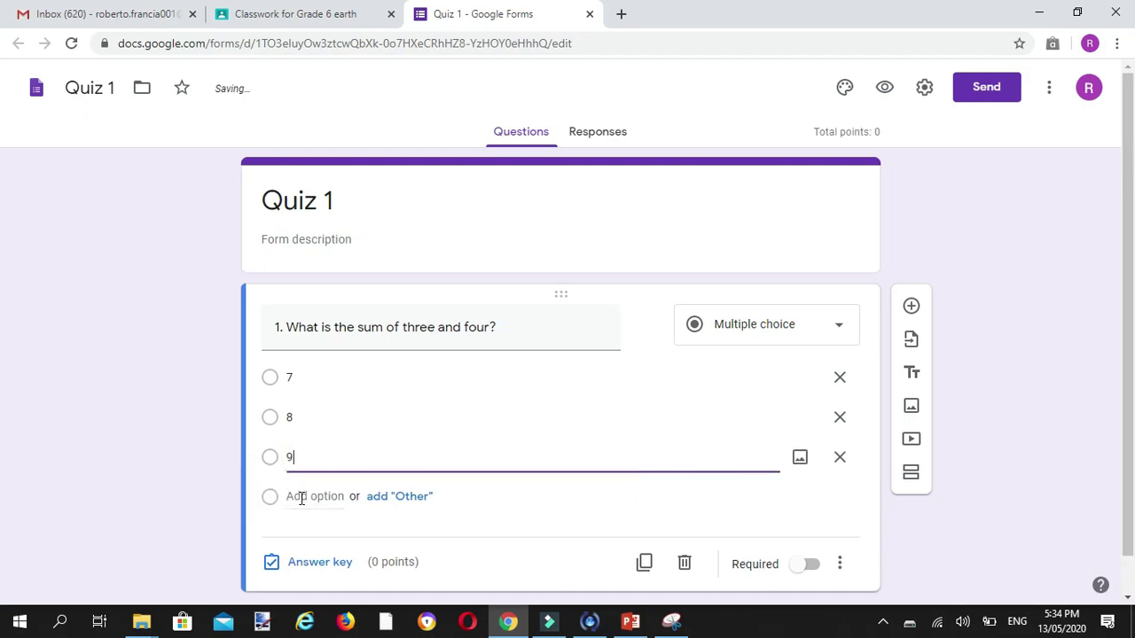
click(303, 497)
text(1)
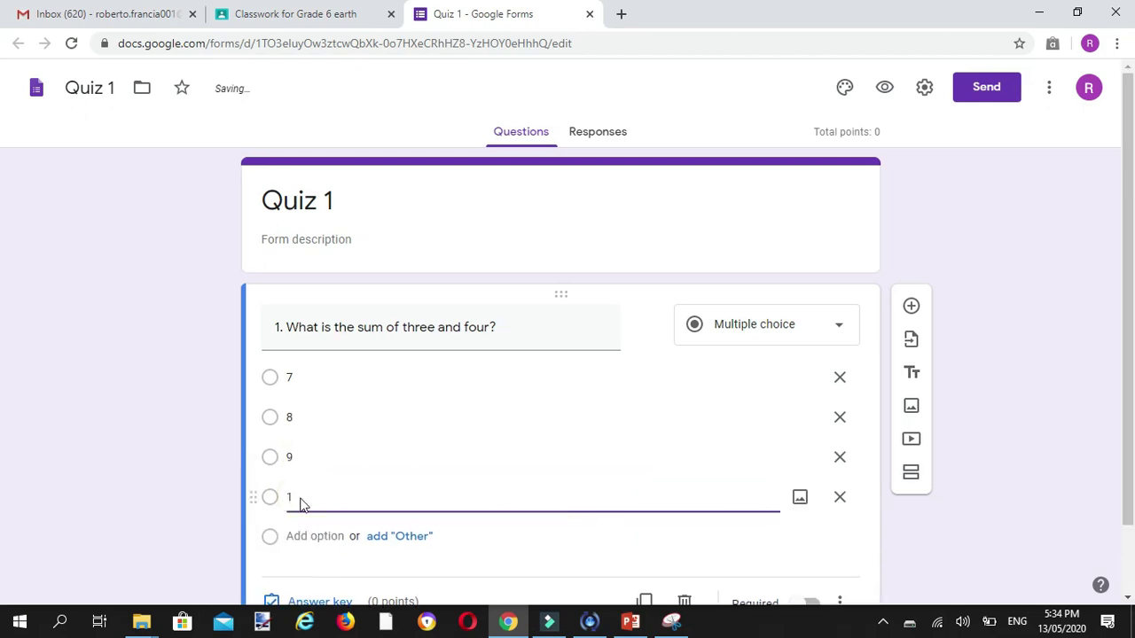
text(0)
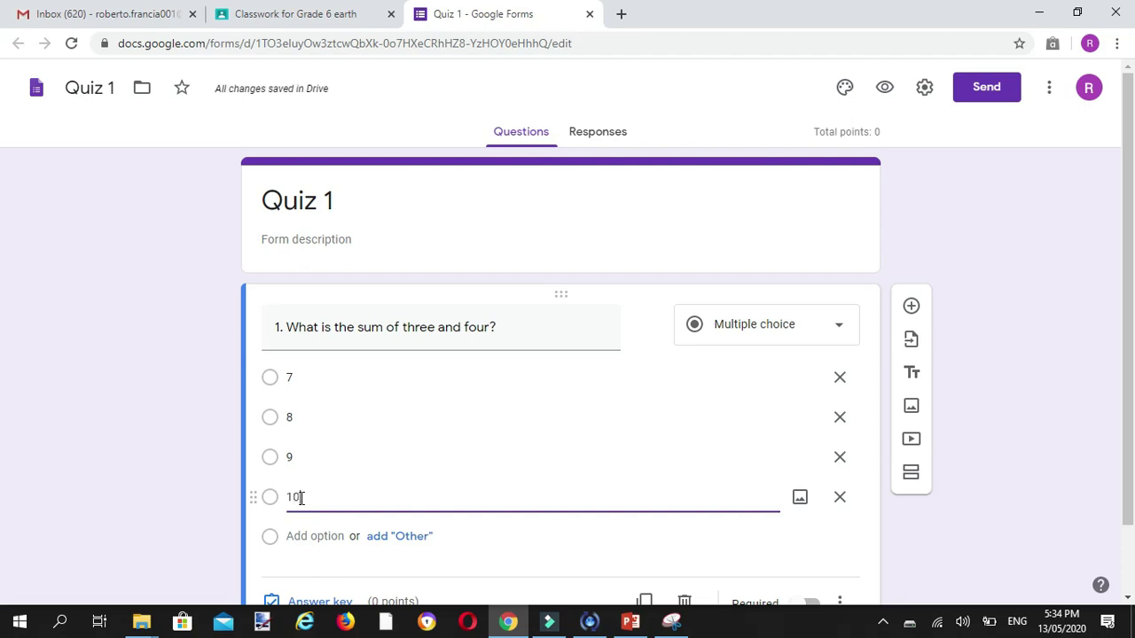
Make question 1 required and mark 7 as its correct answer in the answer key.
drag(1132, 278, 1131, 369)
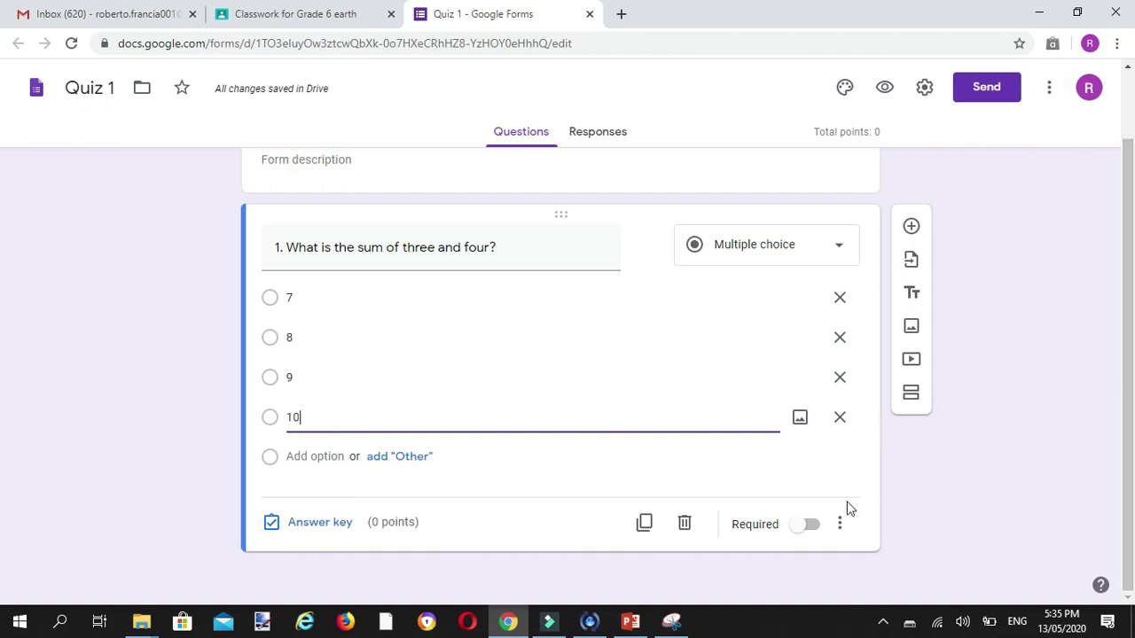
click(810, 526)
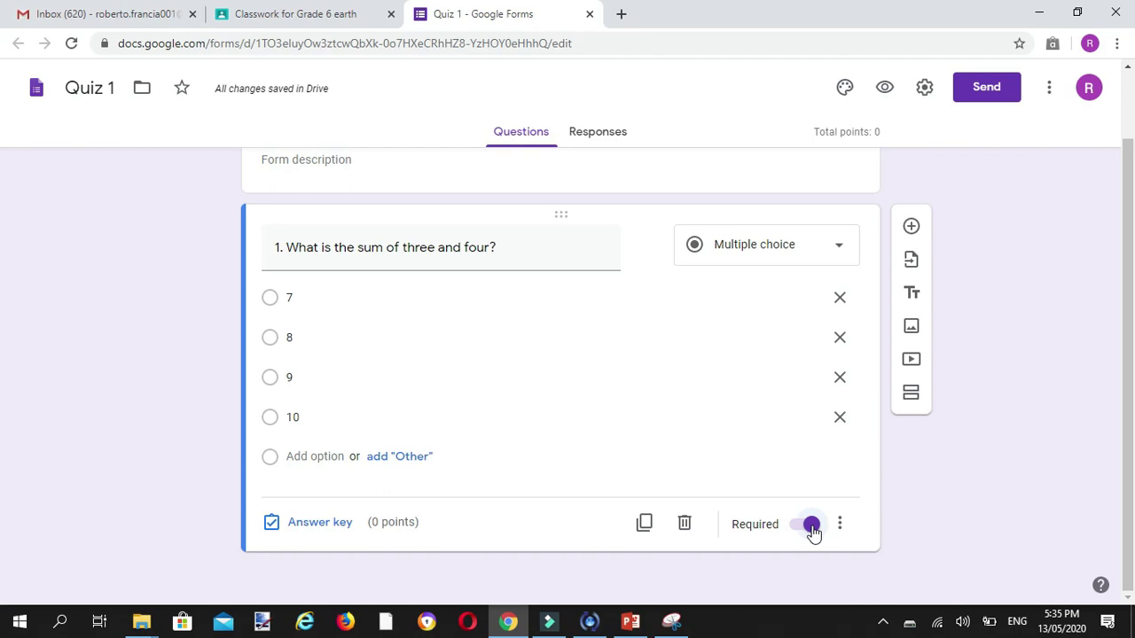
click(315, 525)
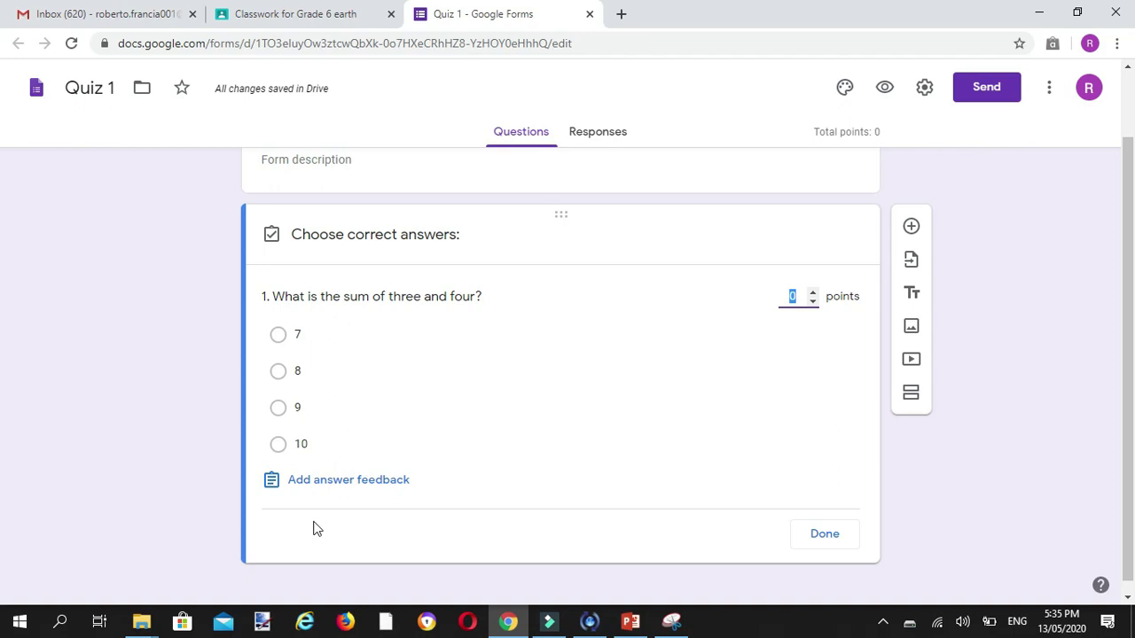
click(278, 336)
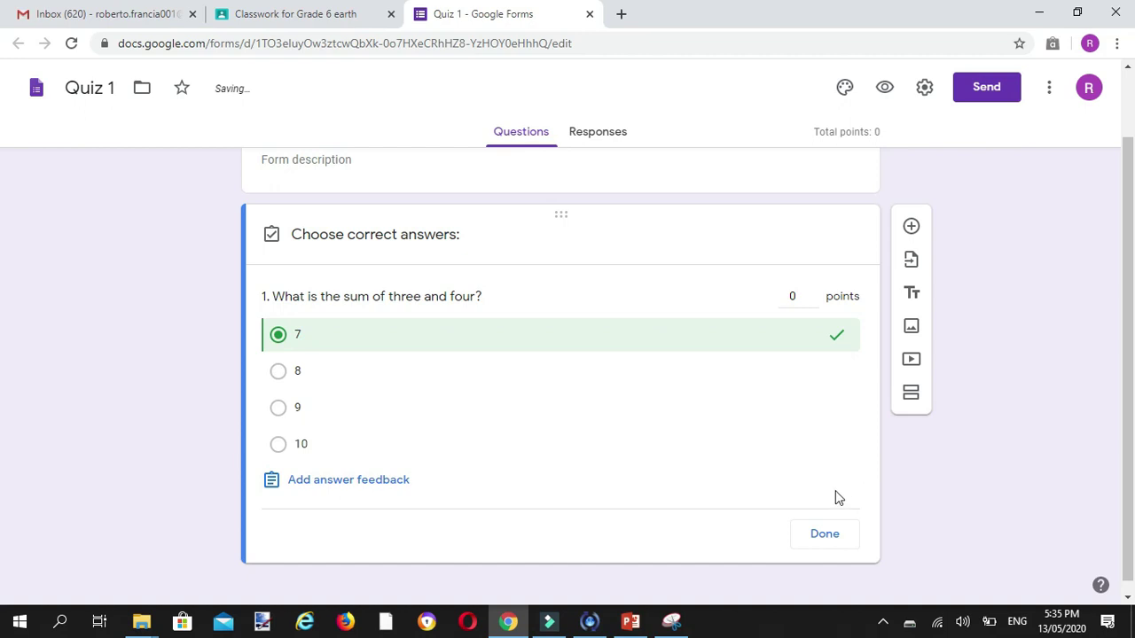
click(824, 535)
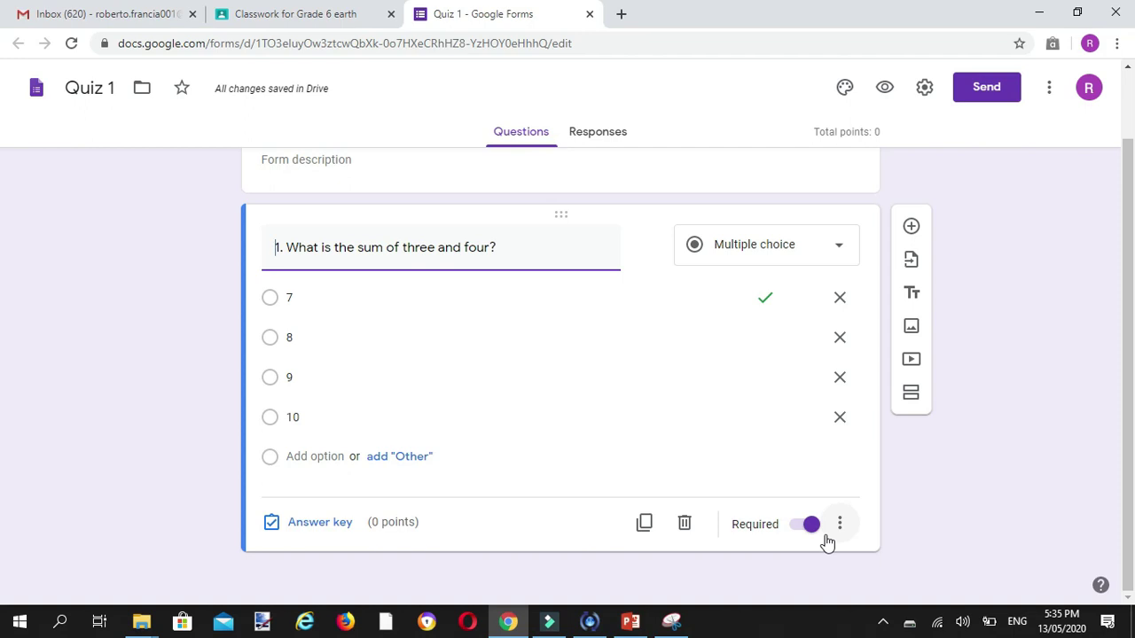
Add a second question below the first with the text "2. find the sum of ten and eleven.".
click(911, 229)
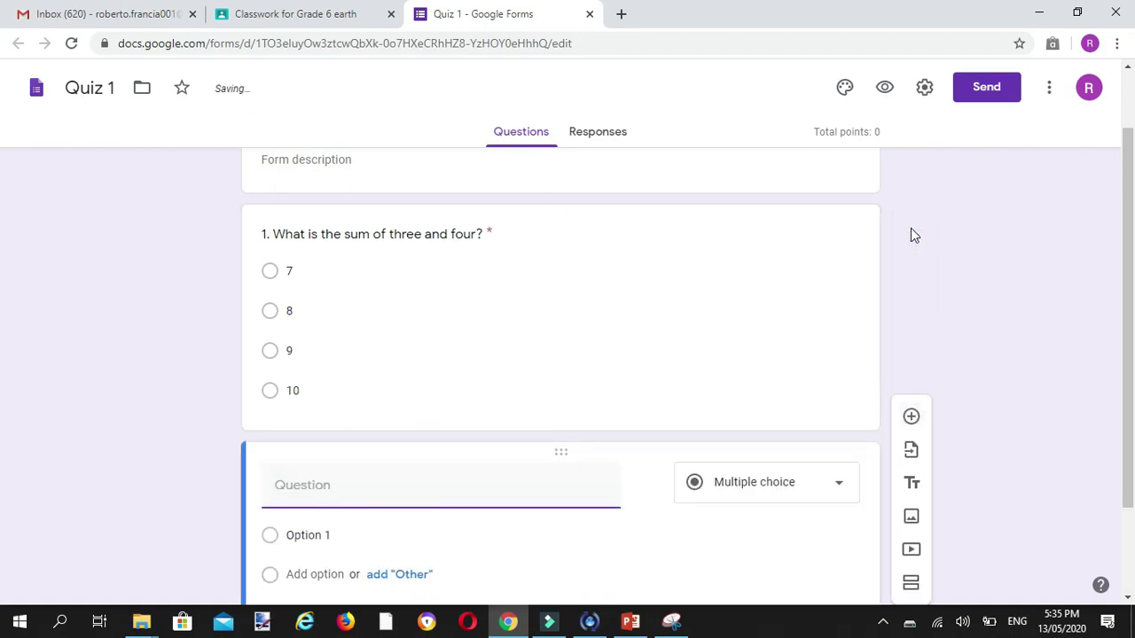
text(W)
key(BackSpace)
text(F)
key(BackSpace)
text(2. find the )
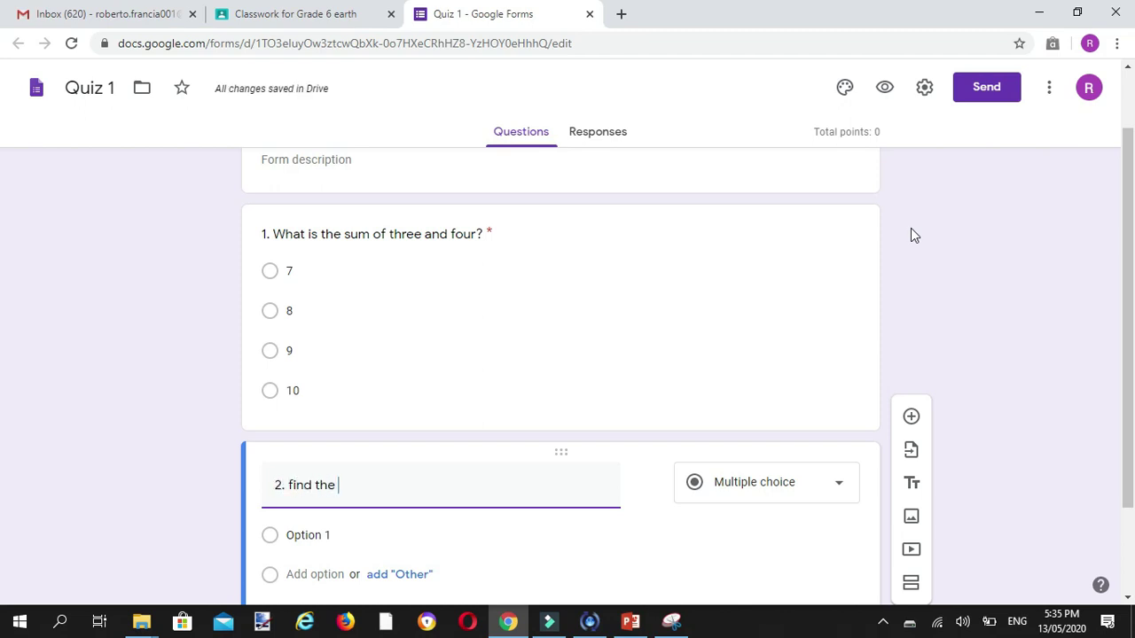
text(sum of)
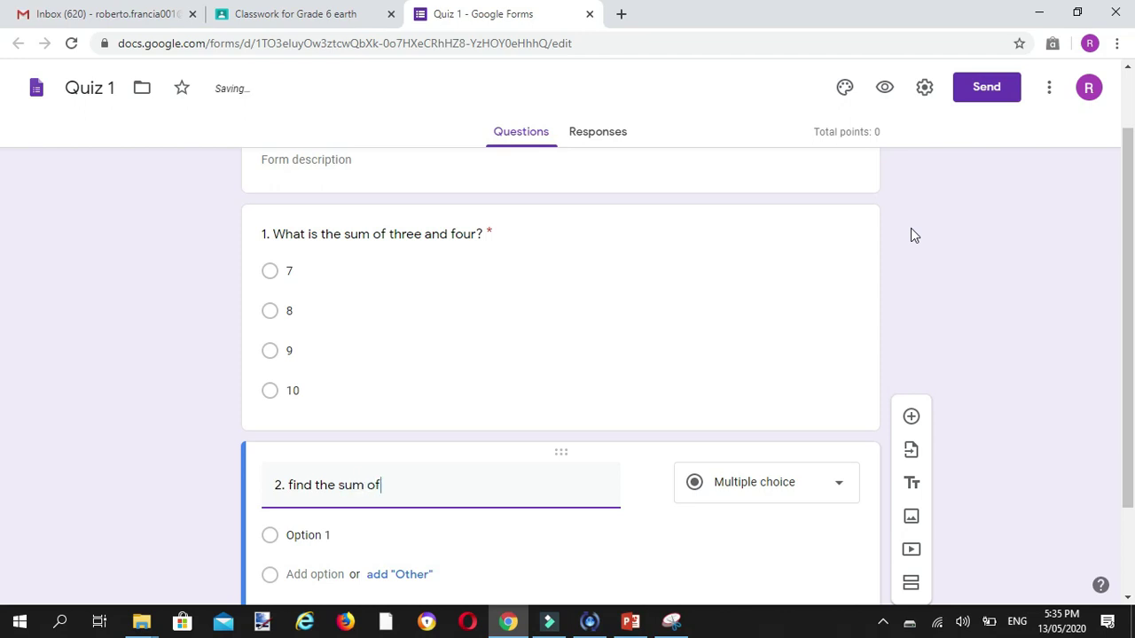
text( ten and eleven.)
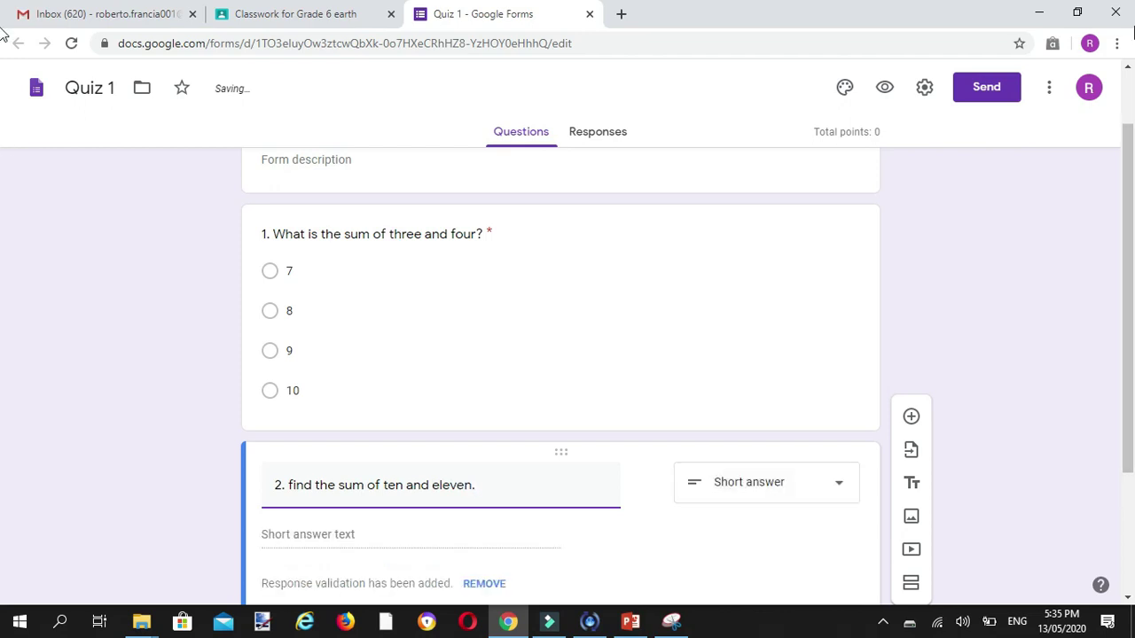
Capitalize the first word of question 2 so it begins with "Find".
drag(1130, 144, 1126, 260)
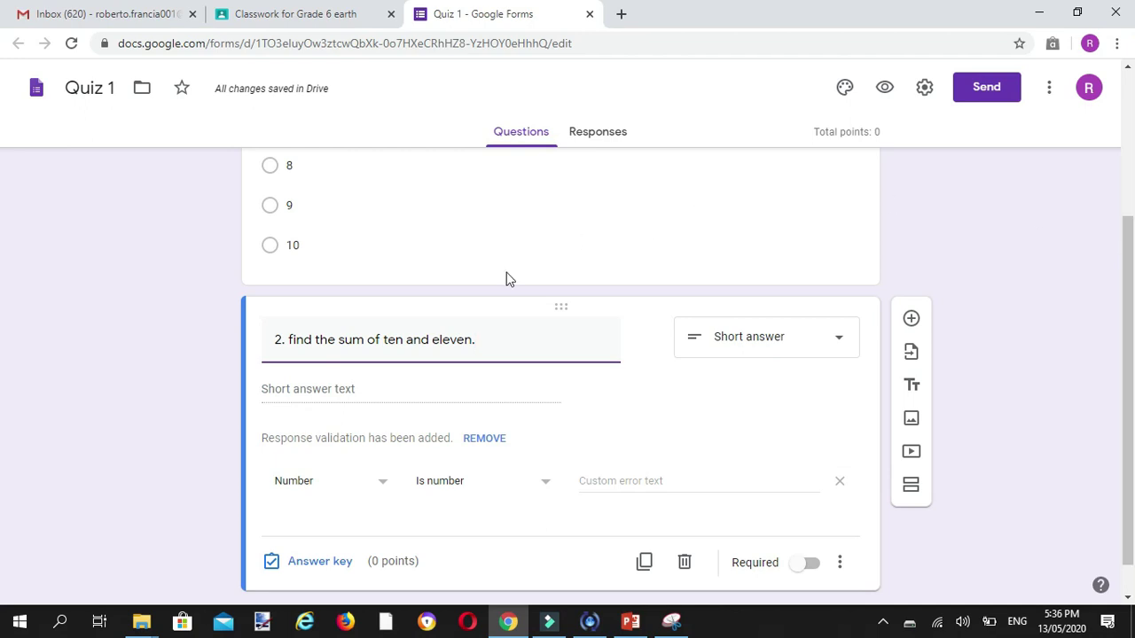
click(294, 334)
key(BackSpace)
text(F)
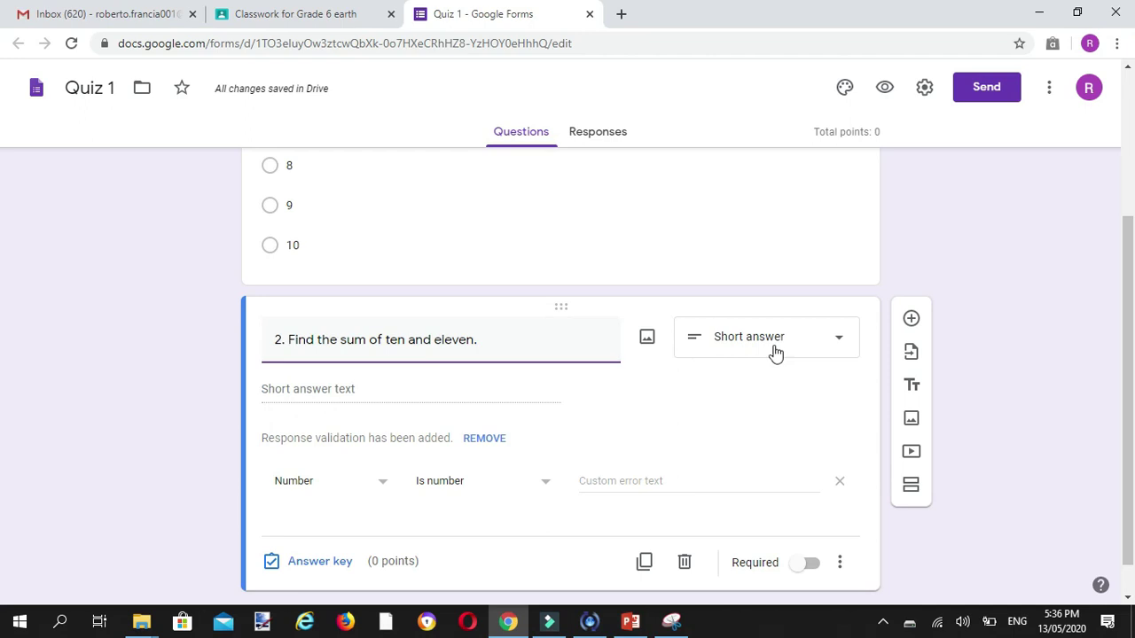
Set 21 as the correct answer to question 2 in its answer key and mark all other answers incorrect.
click(321, 397)
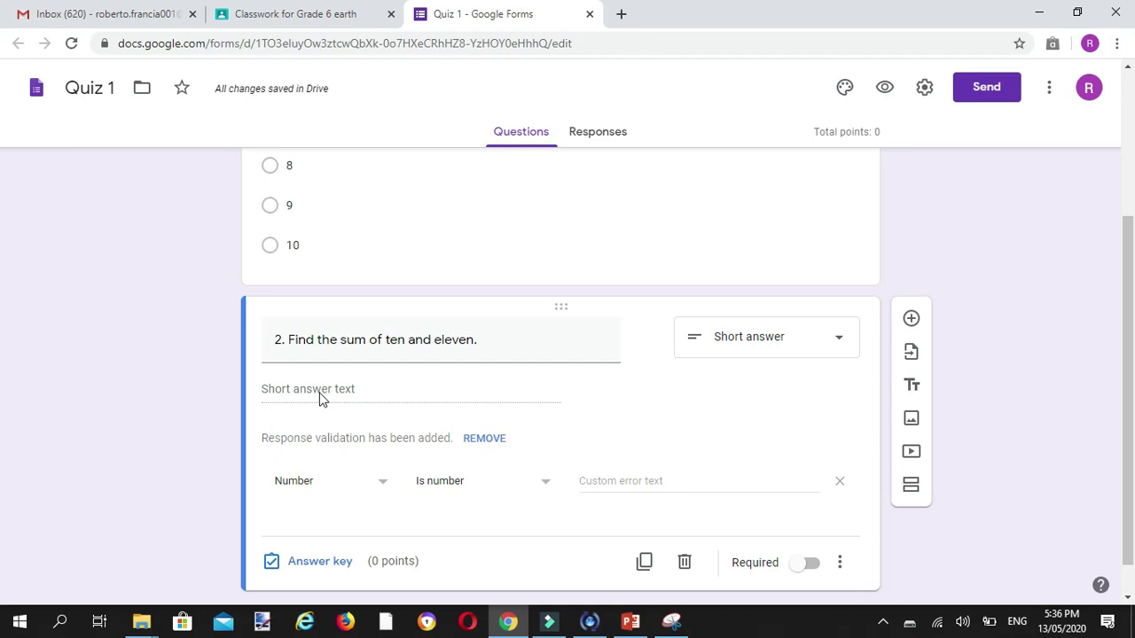
click(297, 568)
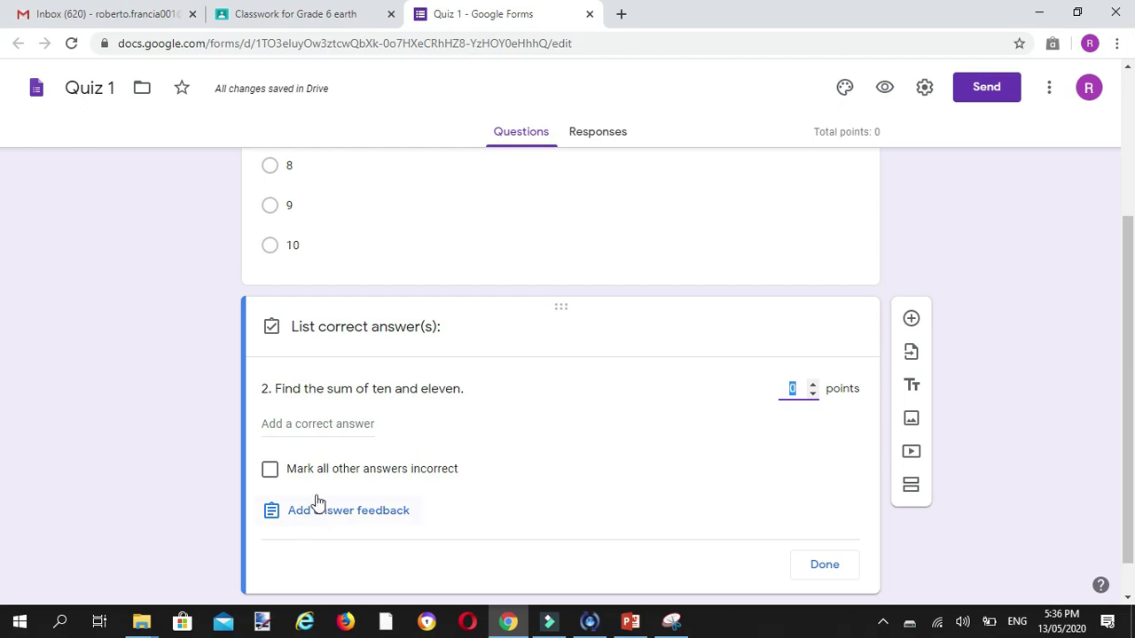
click(365, 423)
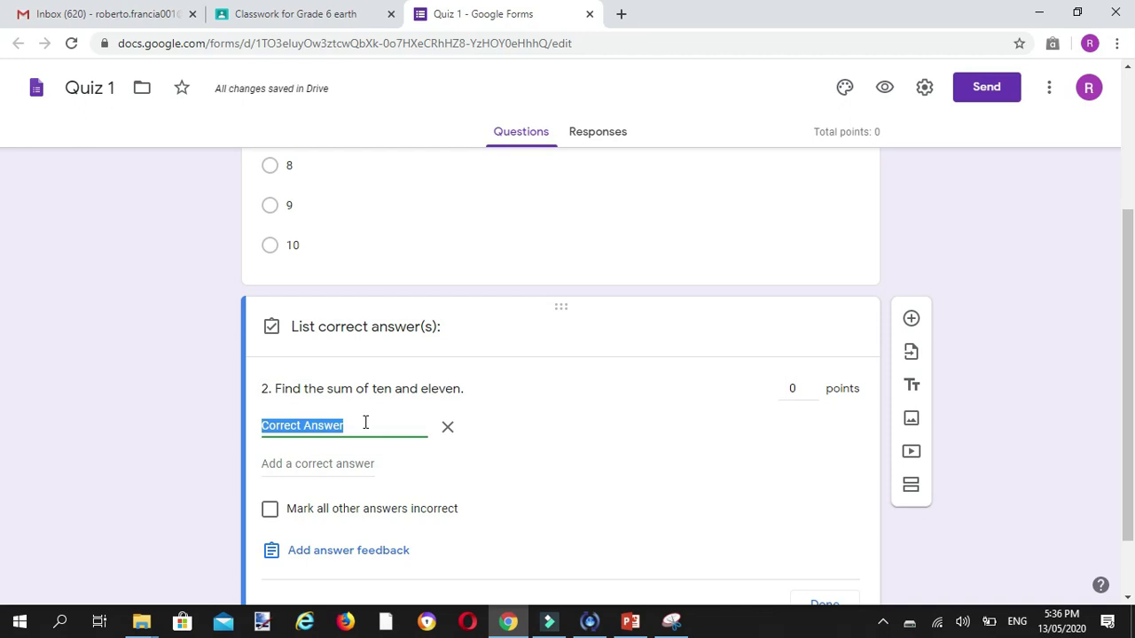
text(21)
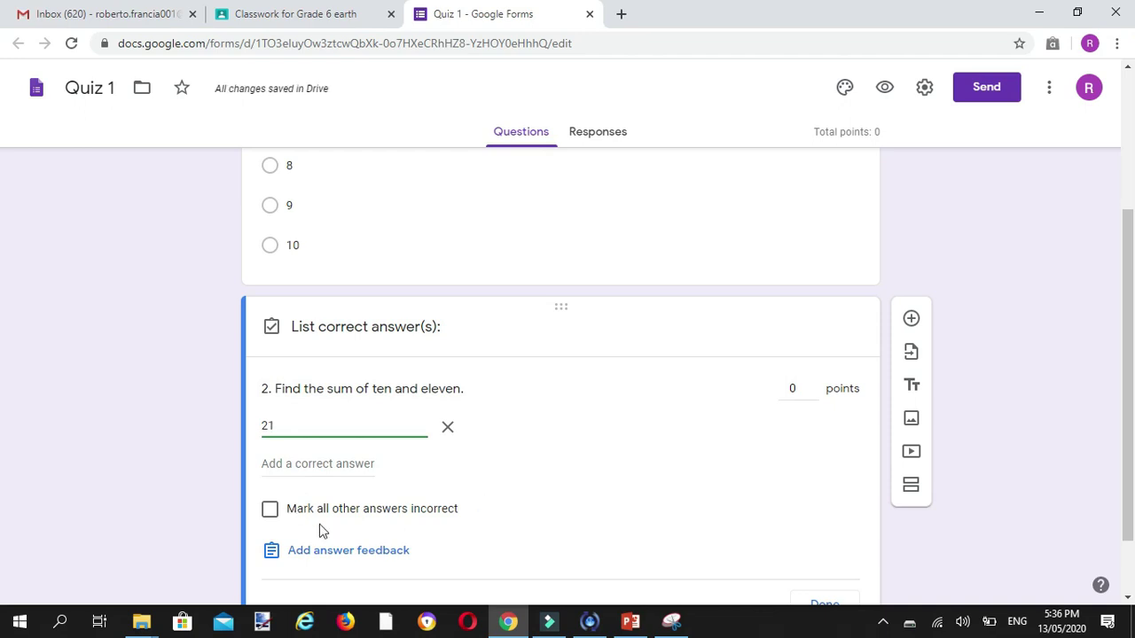
click(270, 512)
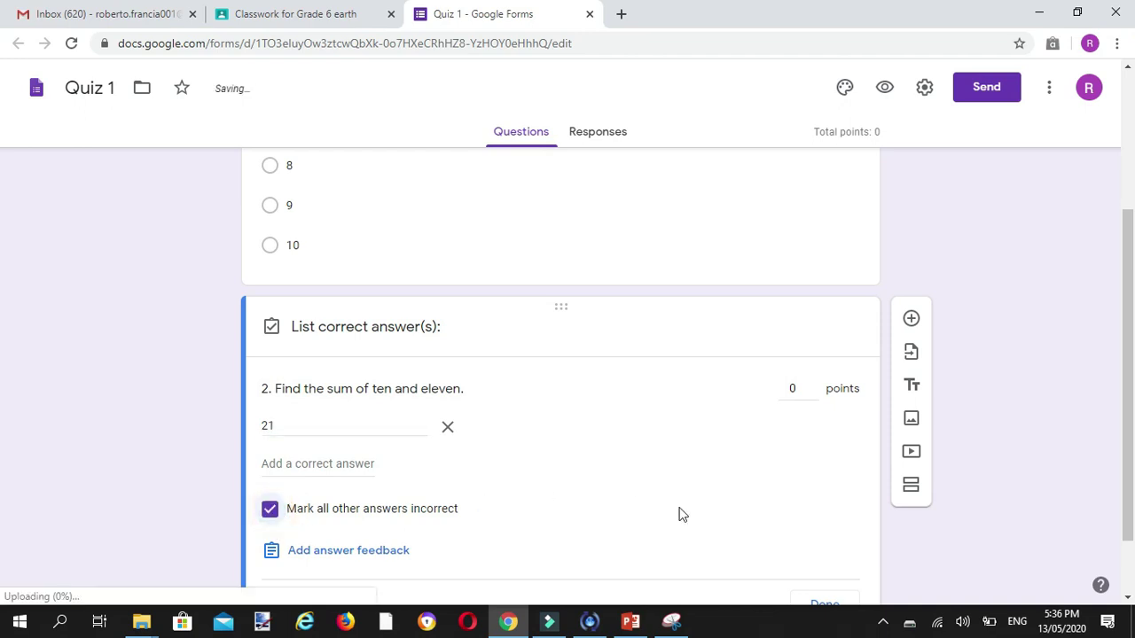
click(1128, 361)
drag(1128, 361, 1131, 426)
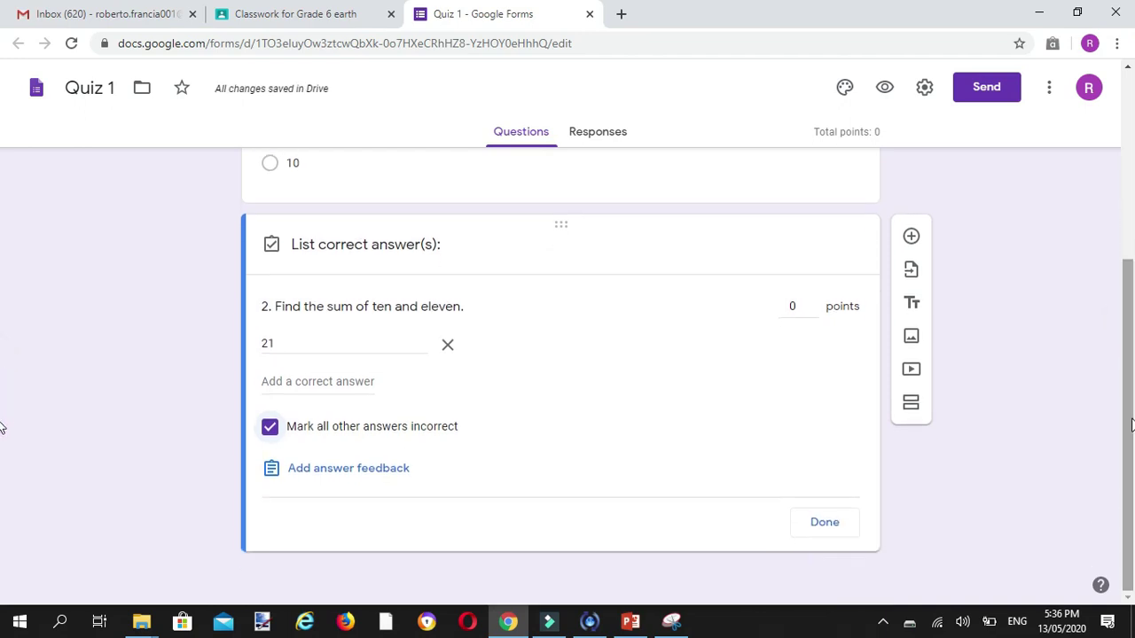
click(824, 523)
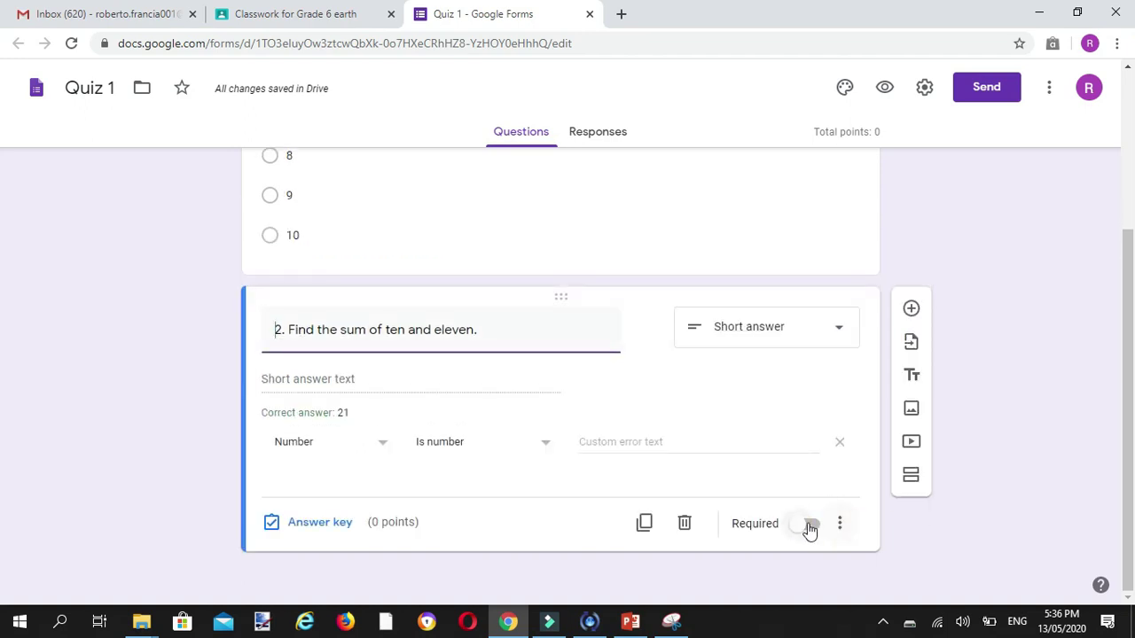
Make question 2 required and add a third question reading "3. What are addends that can be added for the sum of 6?".
click(808, 526)
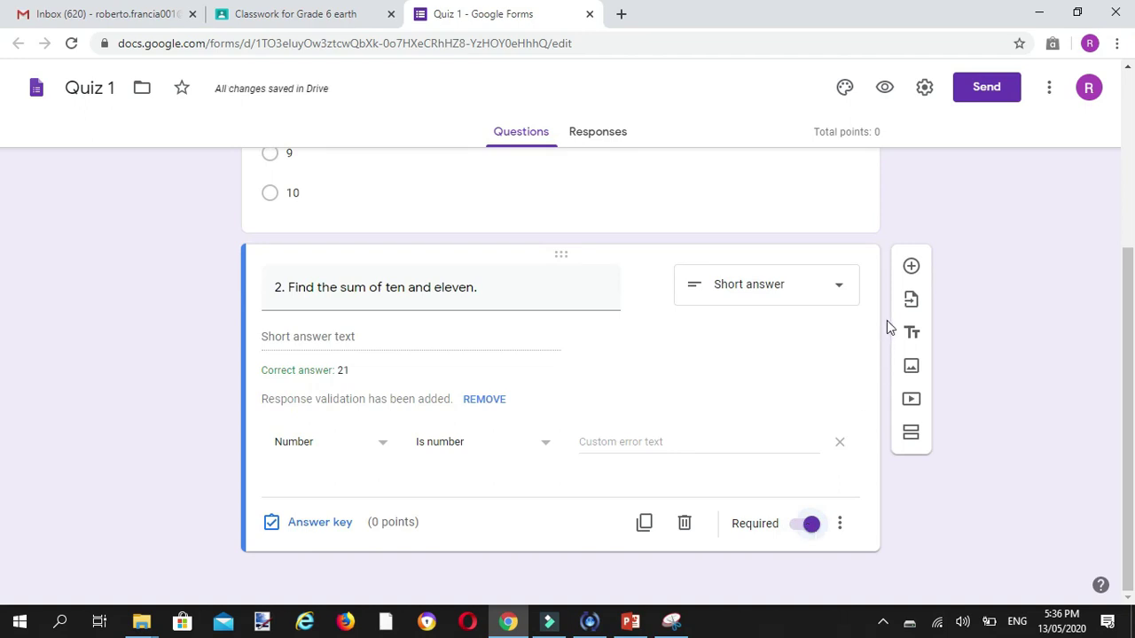
click(912, 269)
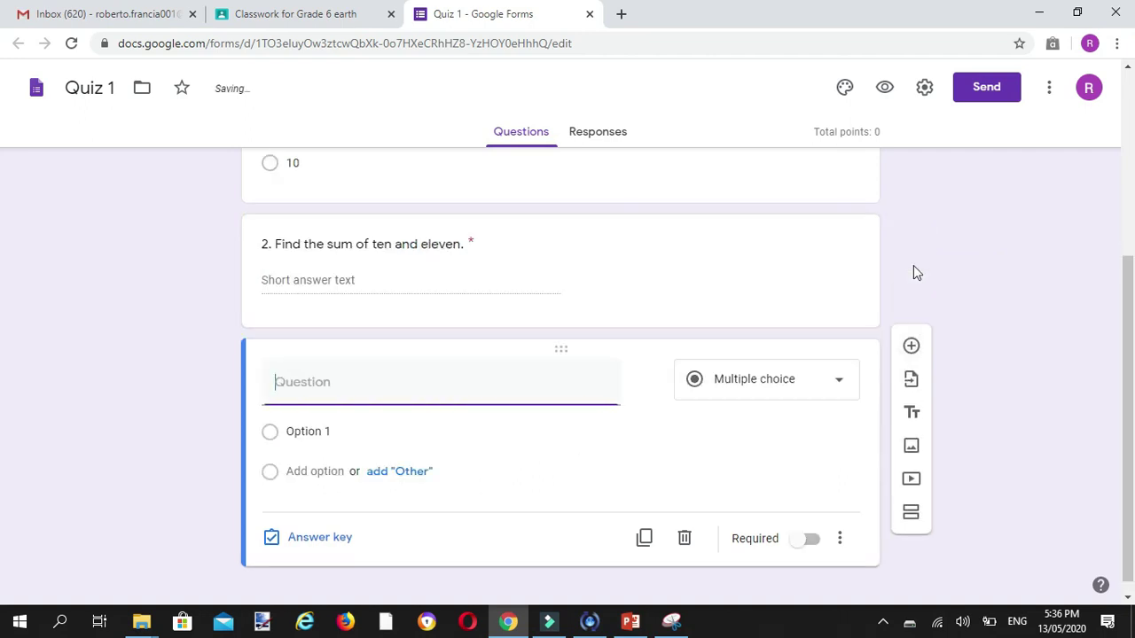
text(3.)
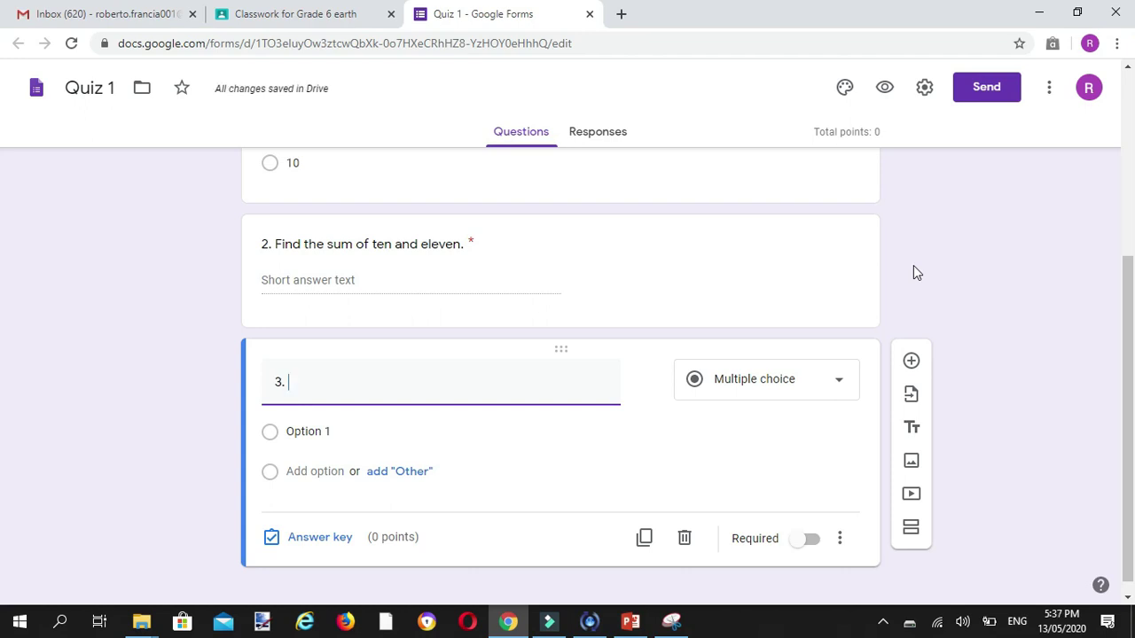
text(What are addent)
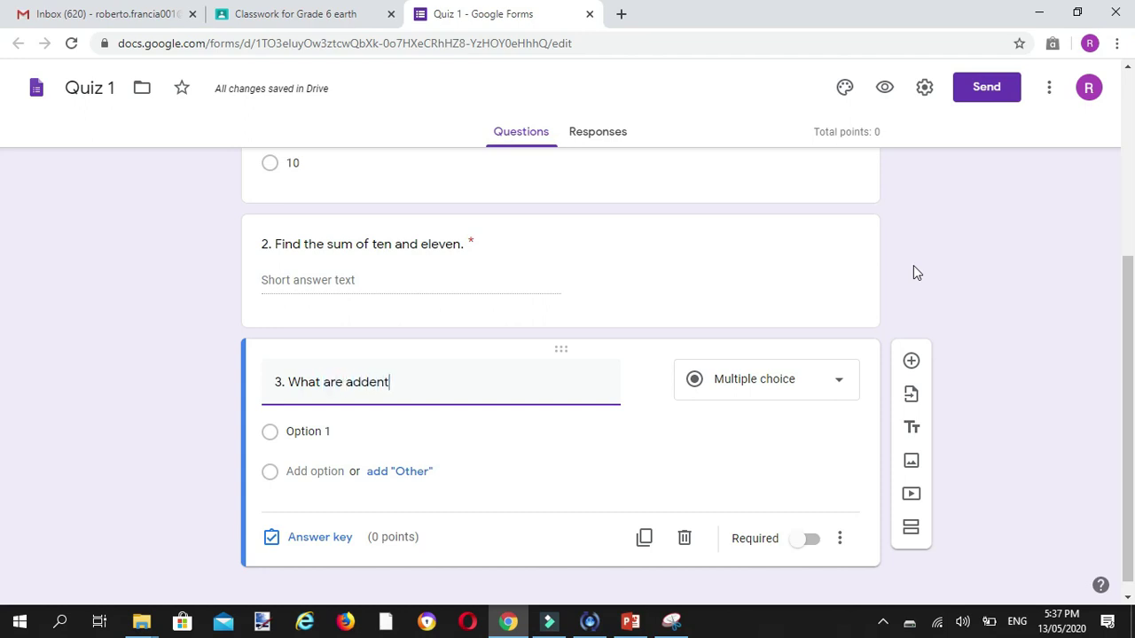
key(BackSpace)
text(s)
text(d)
key(BackSpace)
key(BackSpace)
text(ds )
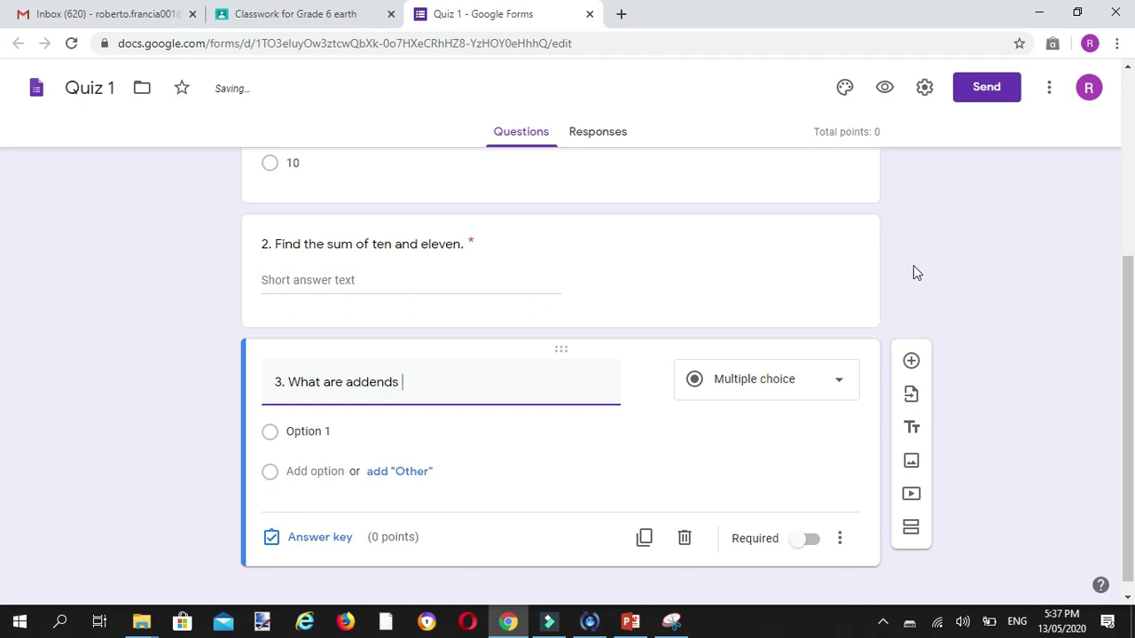
text(that can be added for the sum of 6)
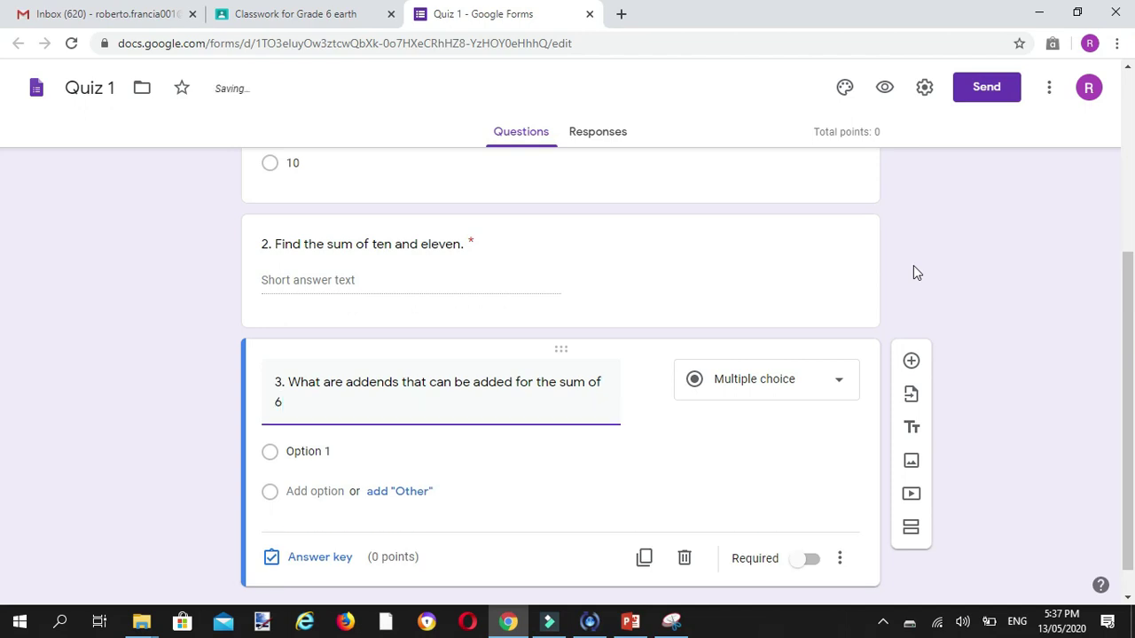
text(?)
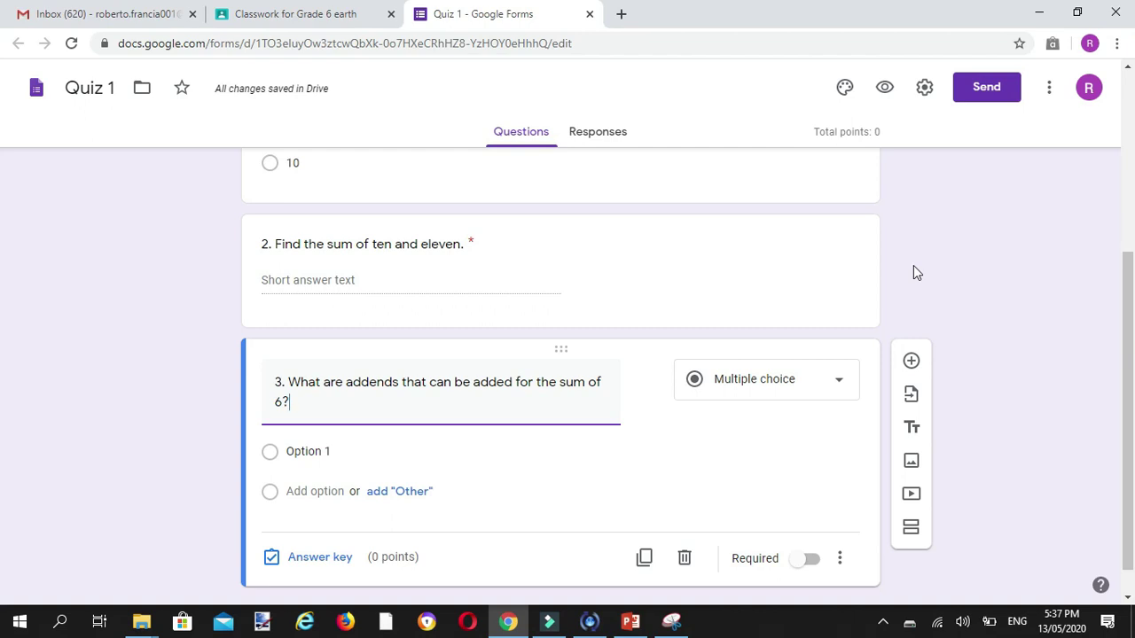
Change question 3 to Checkboxes and give it the options "3 and 3", "1 and 7", "1 and 5" and "2 and 4".
click(813, 383)
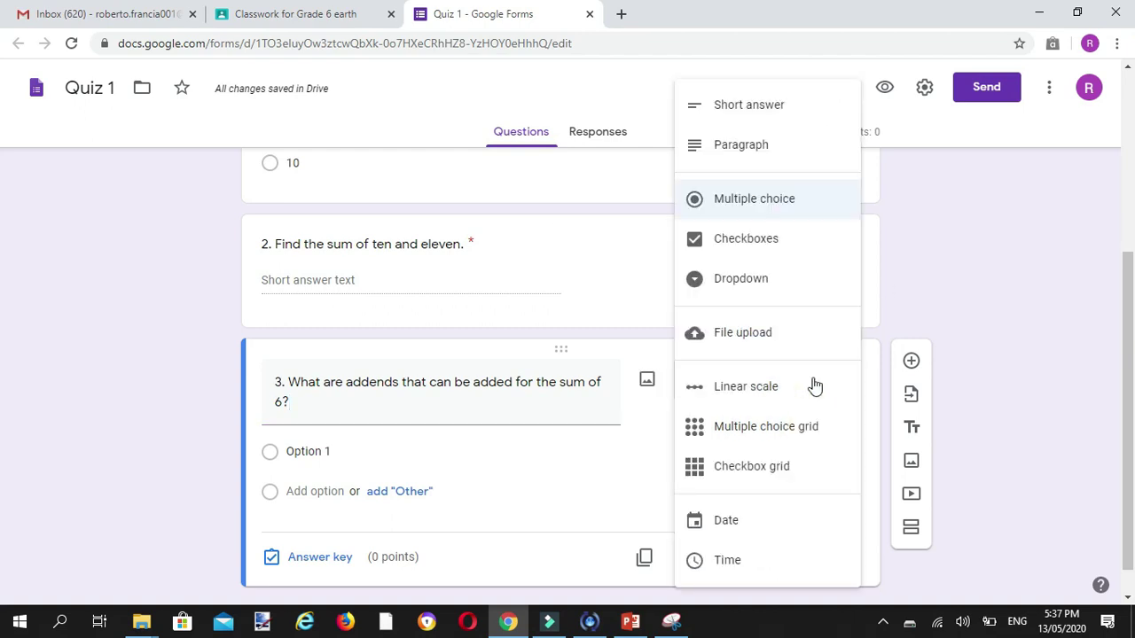
click(768, 240)
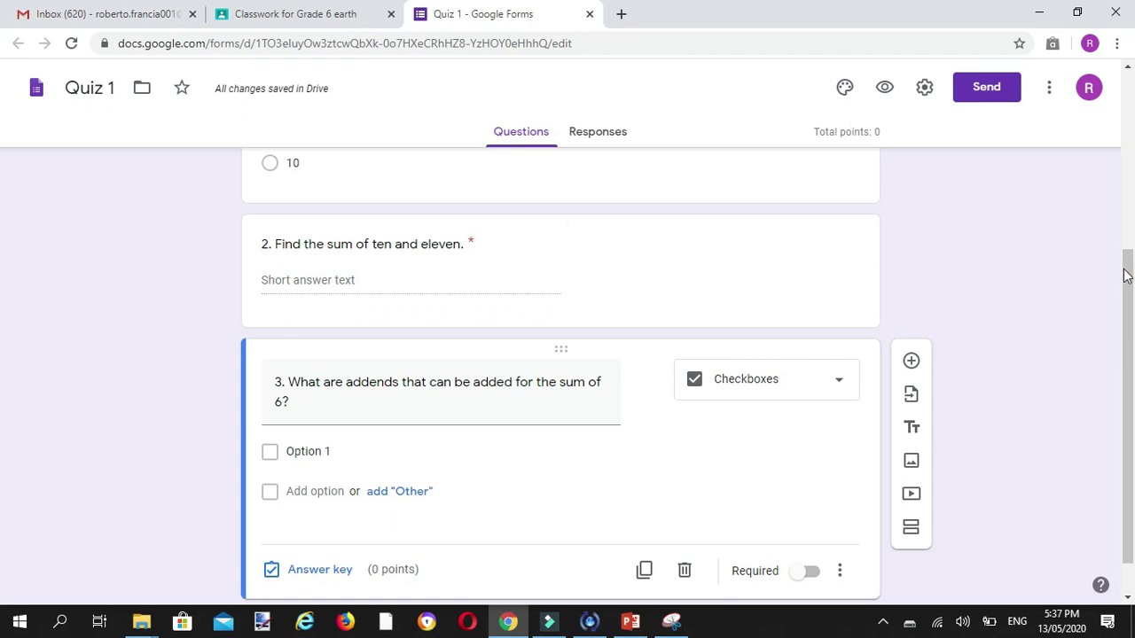
drag(1129, 274, 1131, 328)
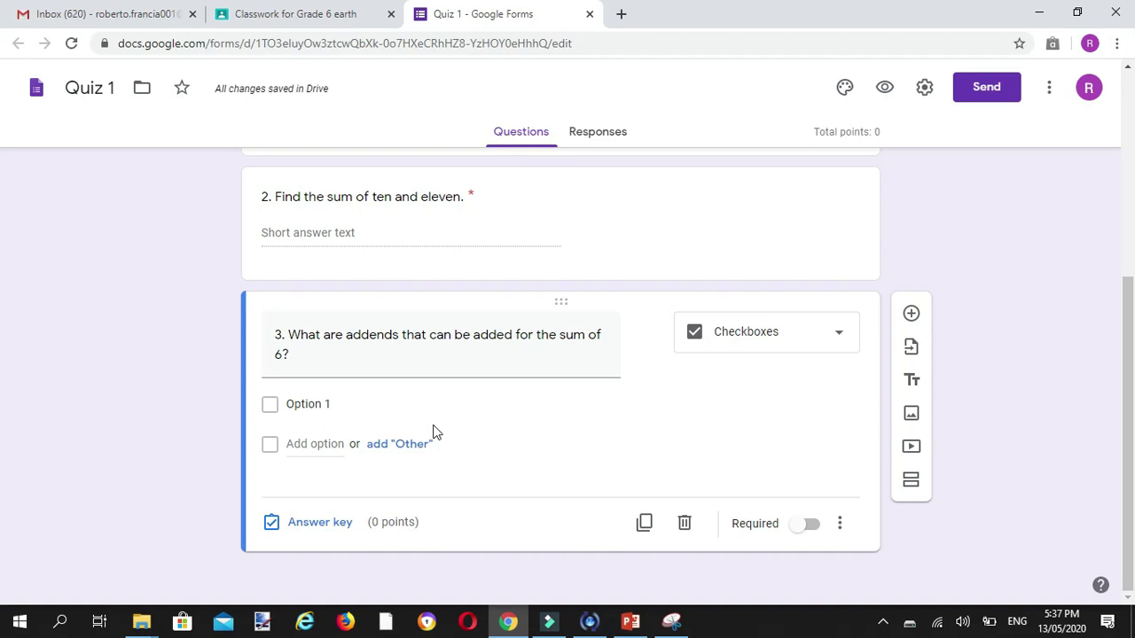
click(302, 405)
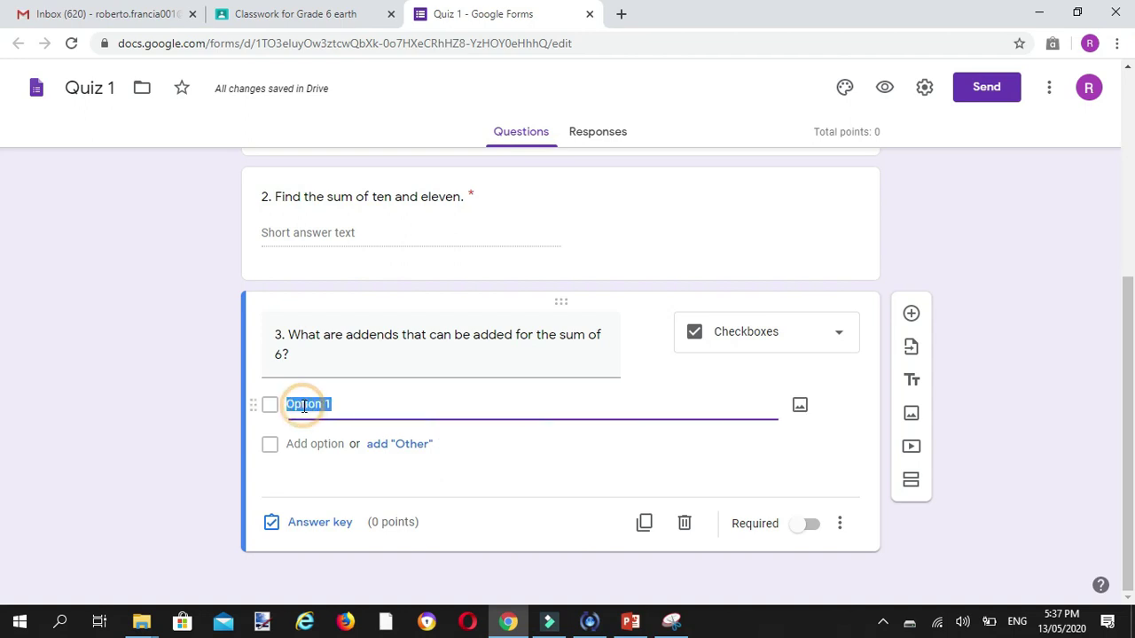
text(3 and 3)
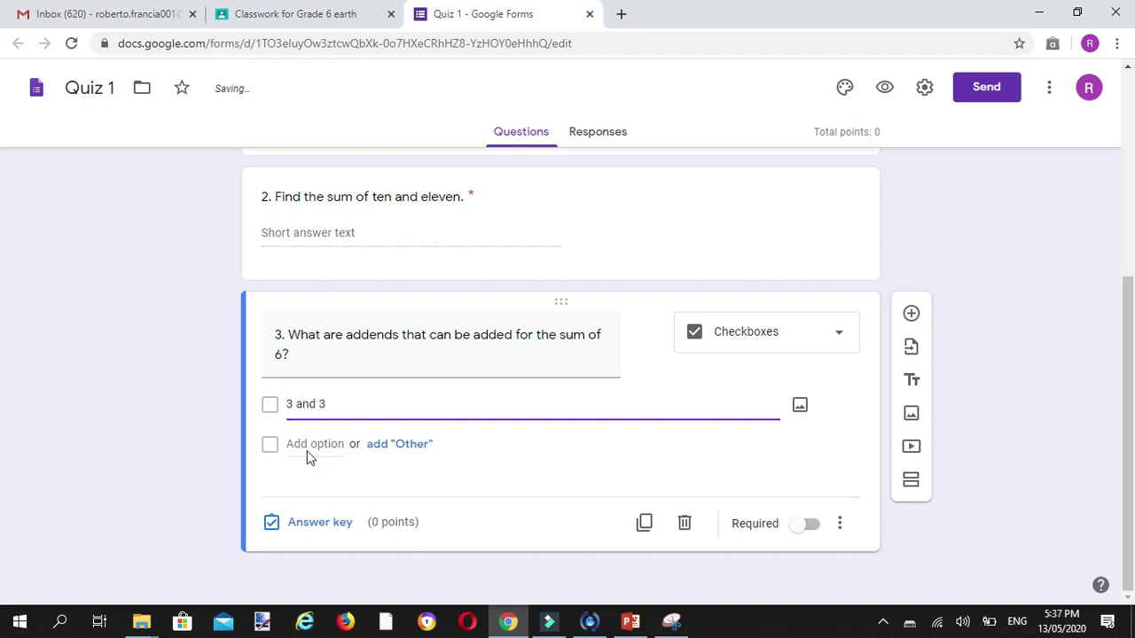
click(307, 445)
text(1 an)
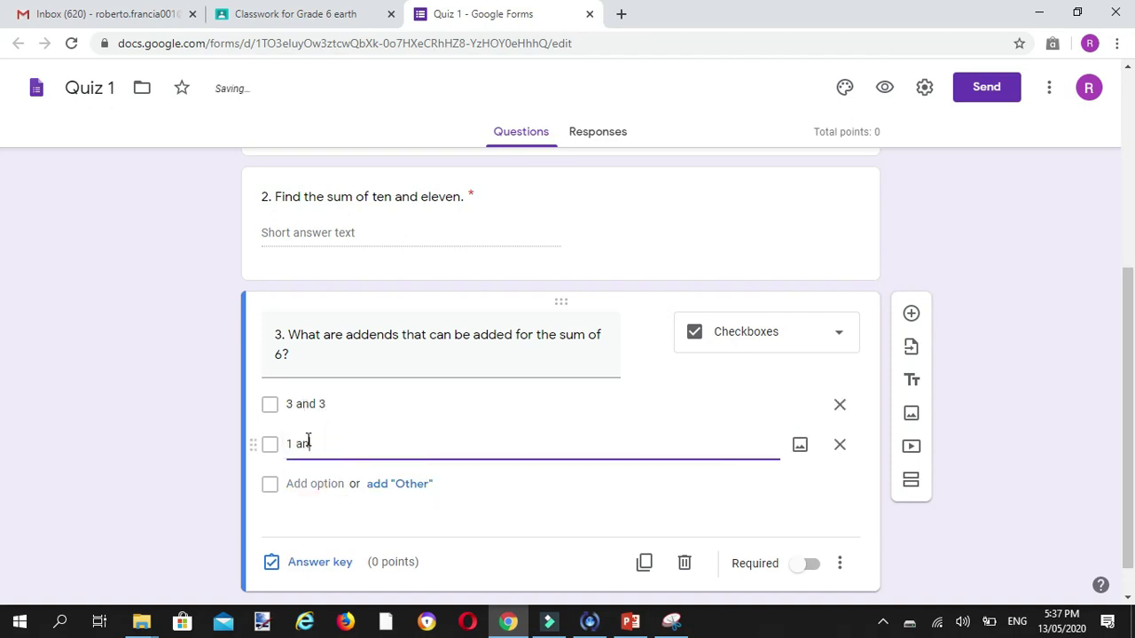
text(d 7)
click(304, 483)
text(1 and 6)
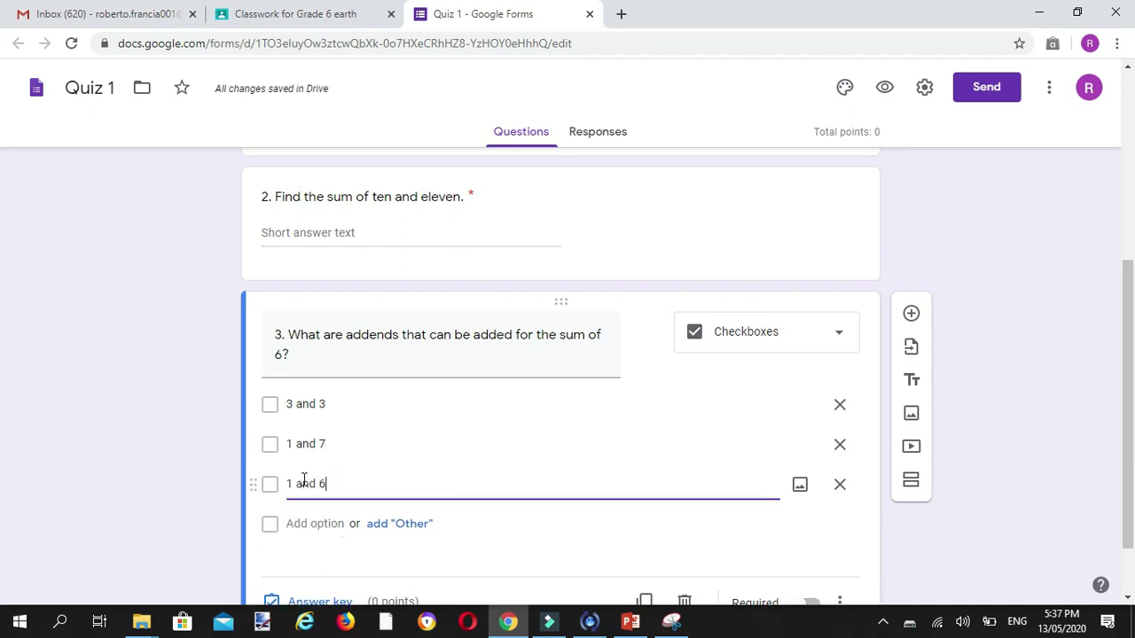
key(BackSpace)
text(5)
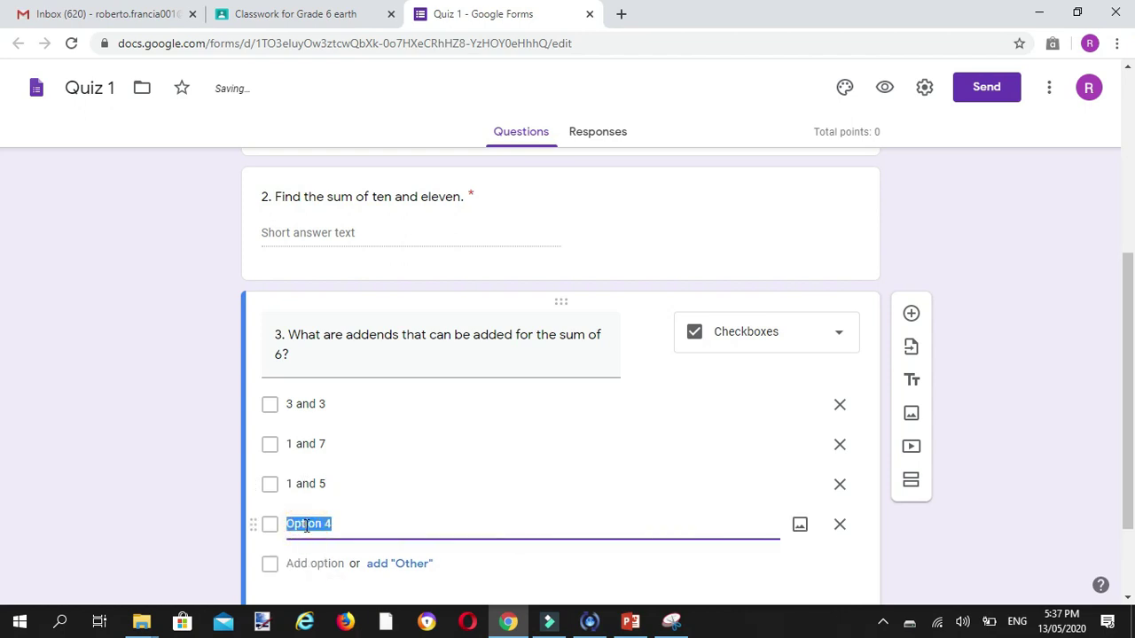
text(2 and 4)
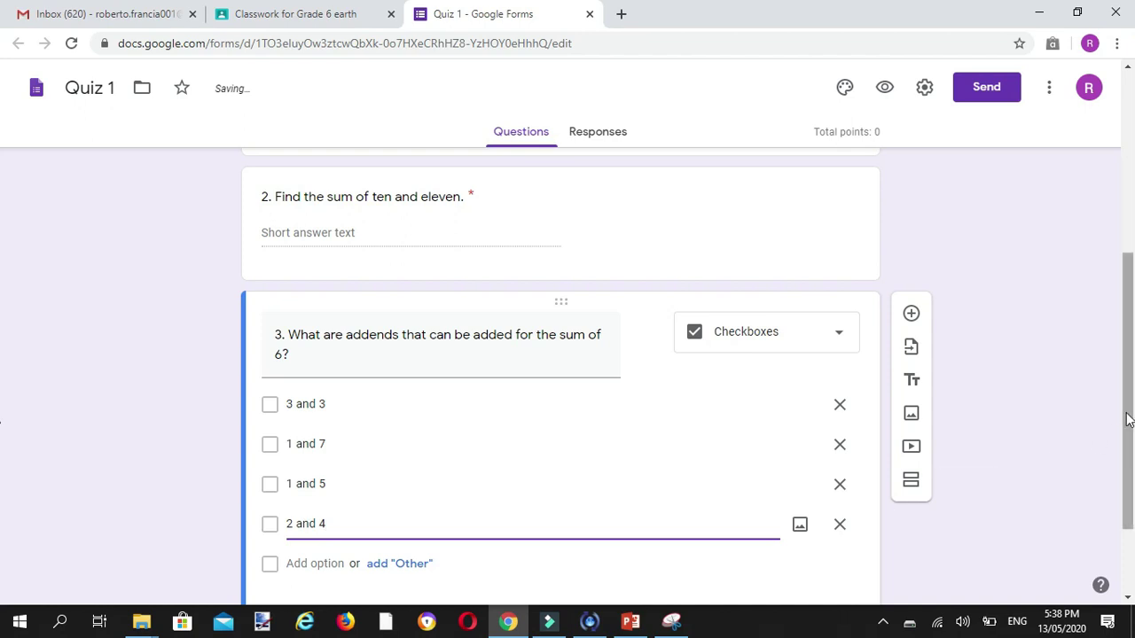
Make question 3 required and mark "3 and 3", "1 and 5" and "2 and 4" as correct in its answer key.
drag(1126, 417, 1133, 474)
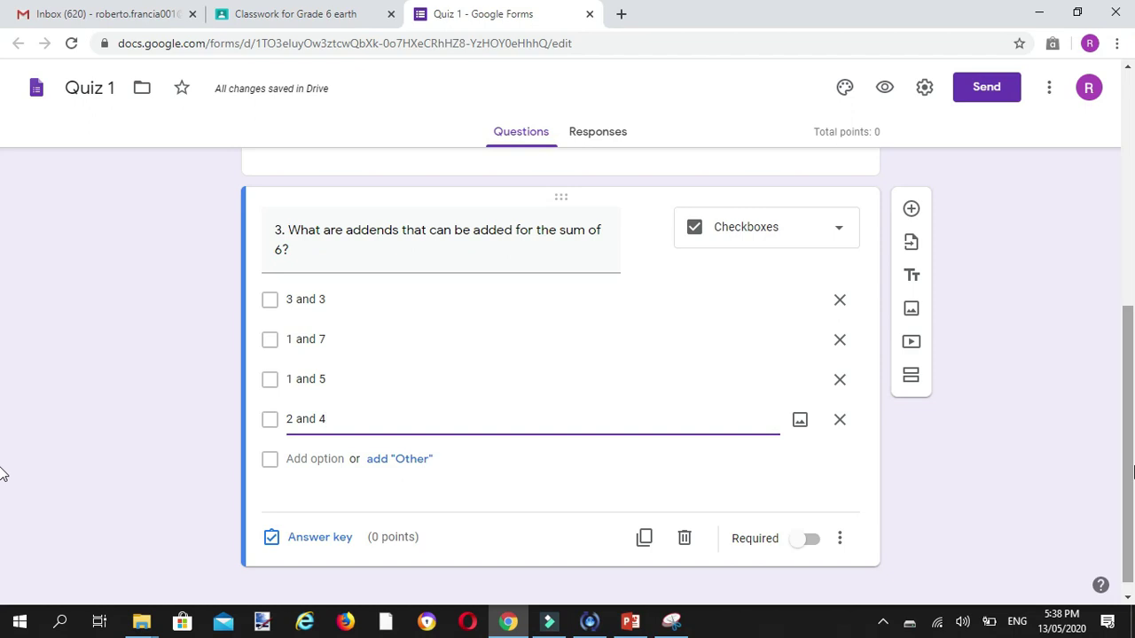
click(806, 542)
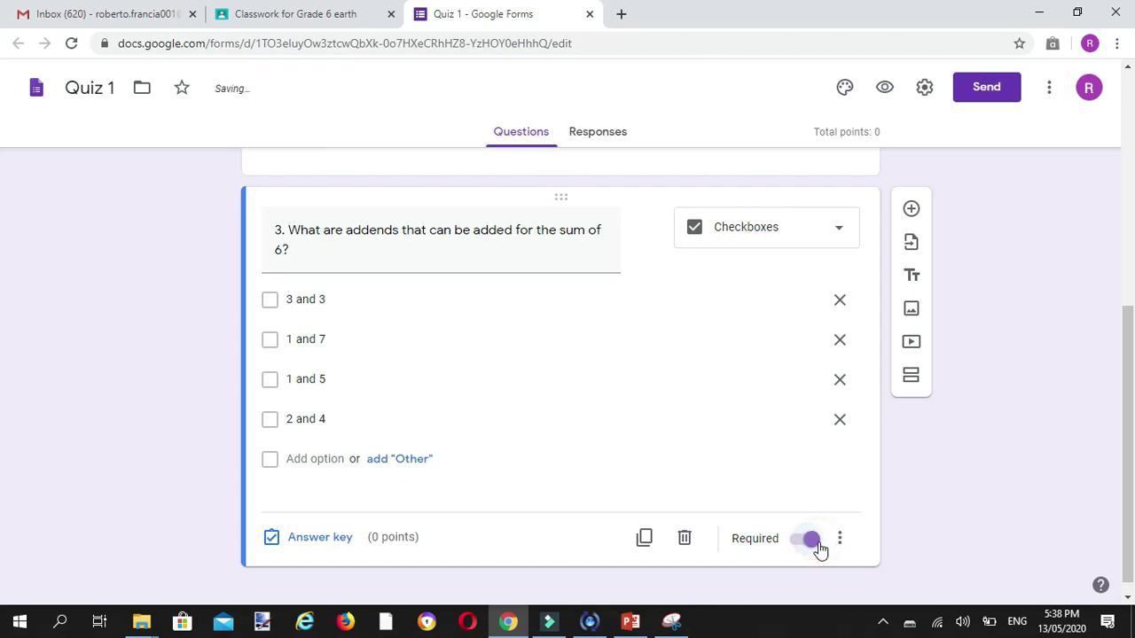
click(310, 538)
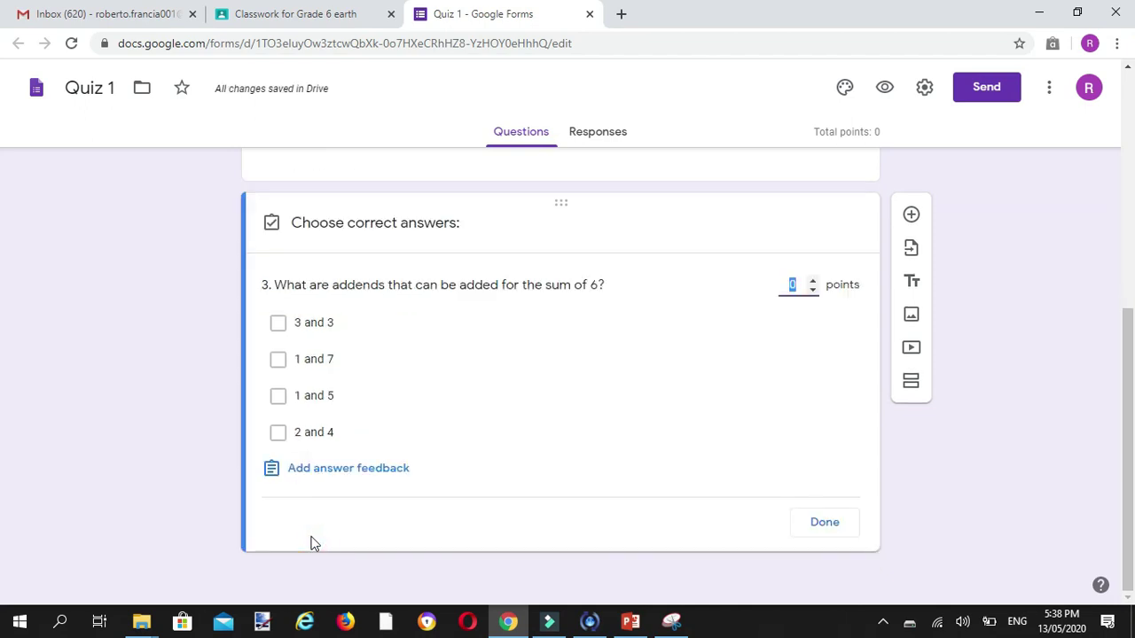
click(280, 325)
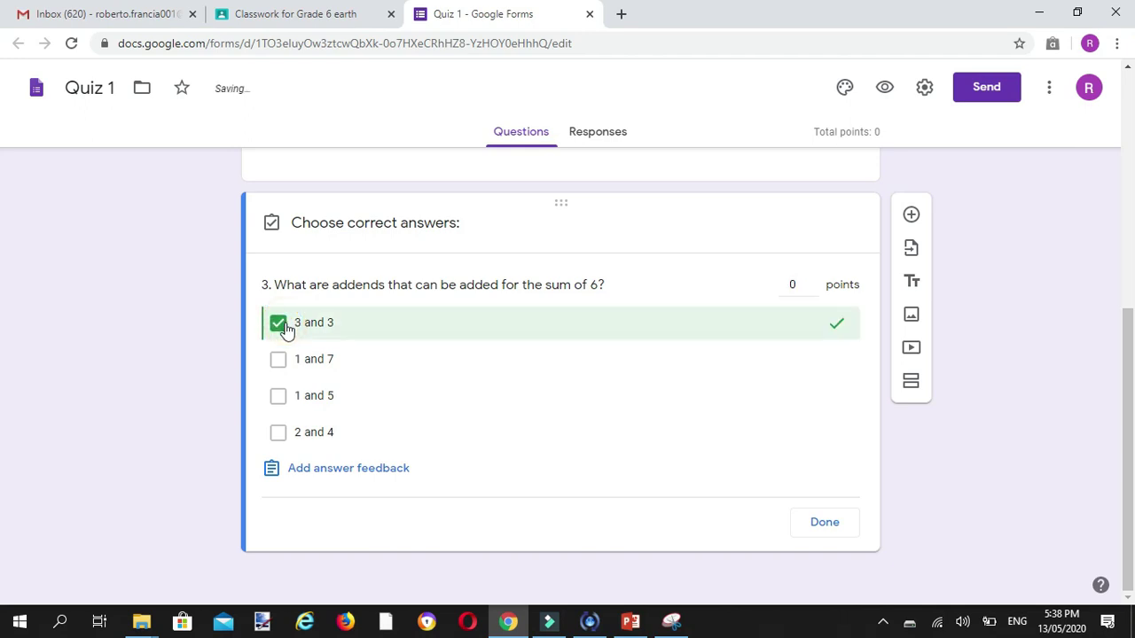
click(279, 396)
click(280, 434)
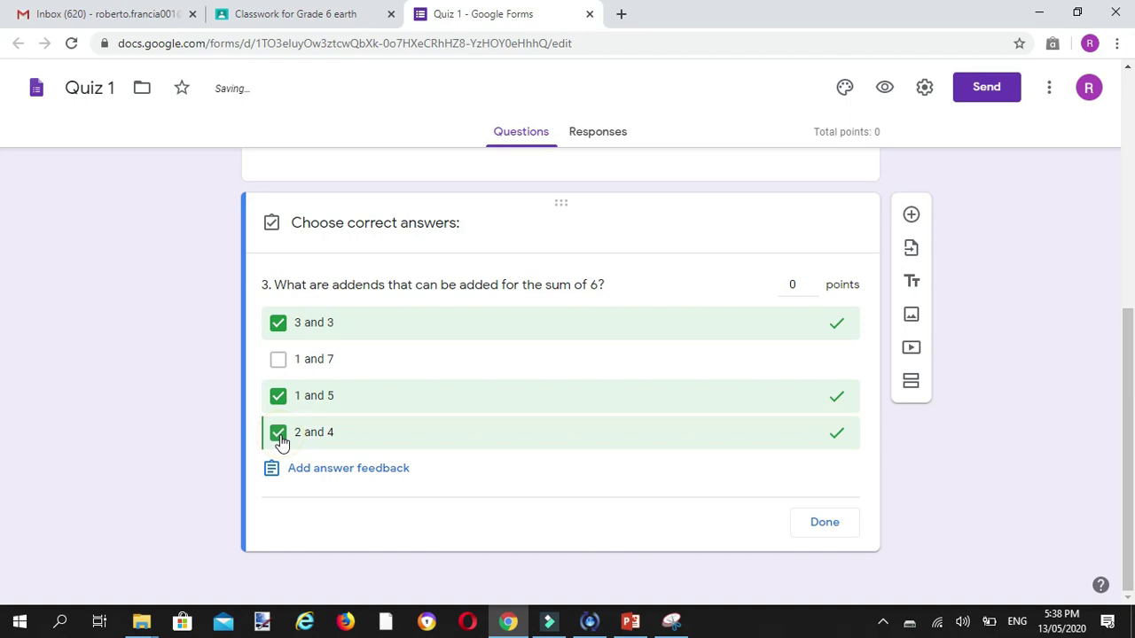
click(836, 527)
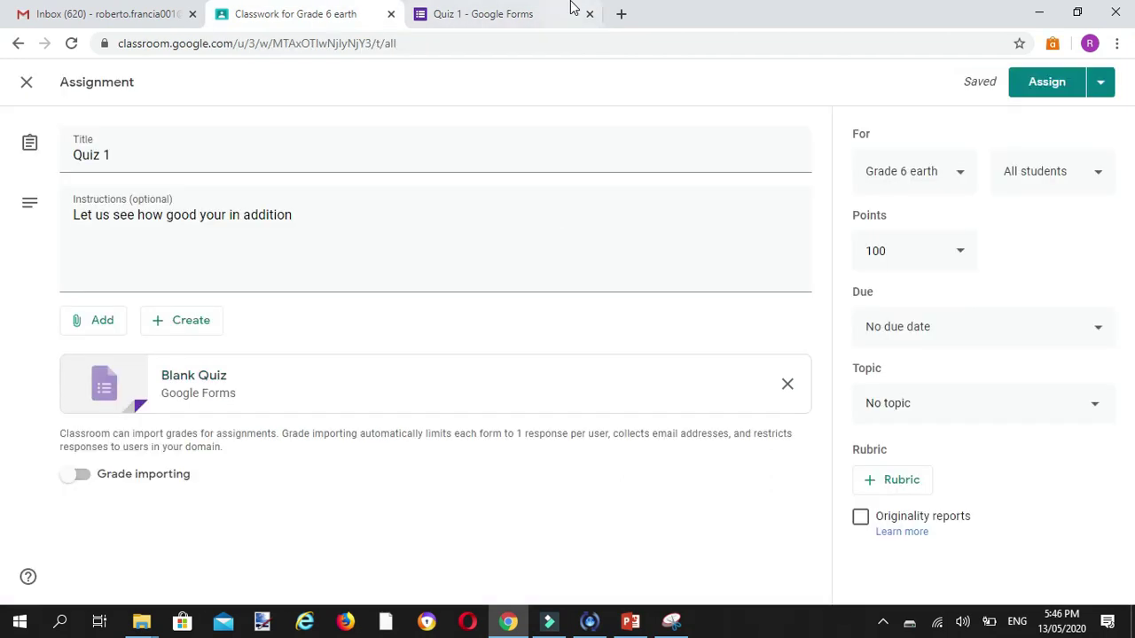
Close the quiz form, reopen it from the Quiz 1 assignment's attachment, and review its questions and responses.
click(589, 14)
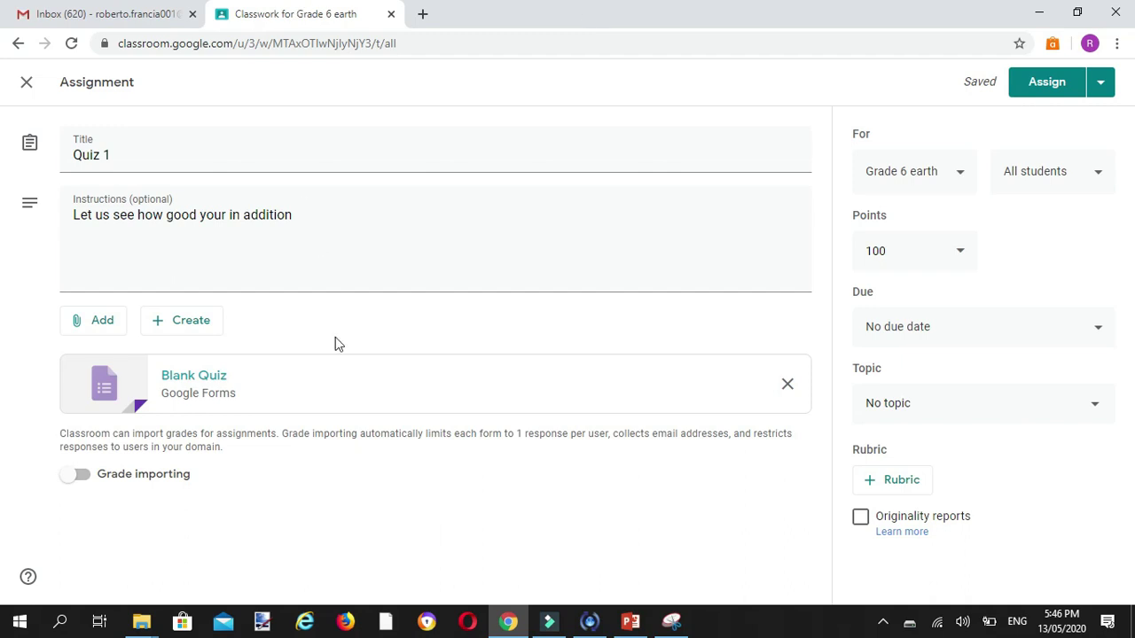
click(217, 381)
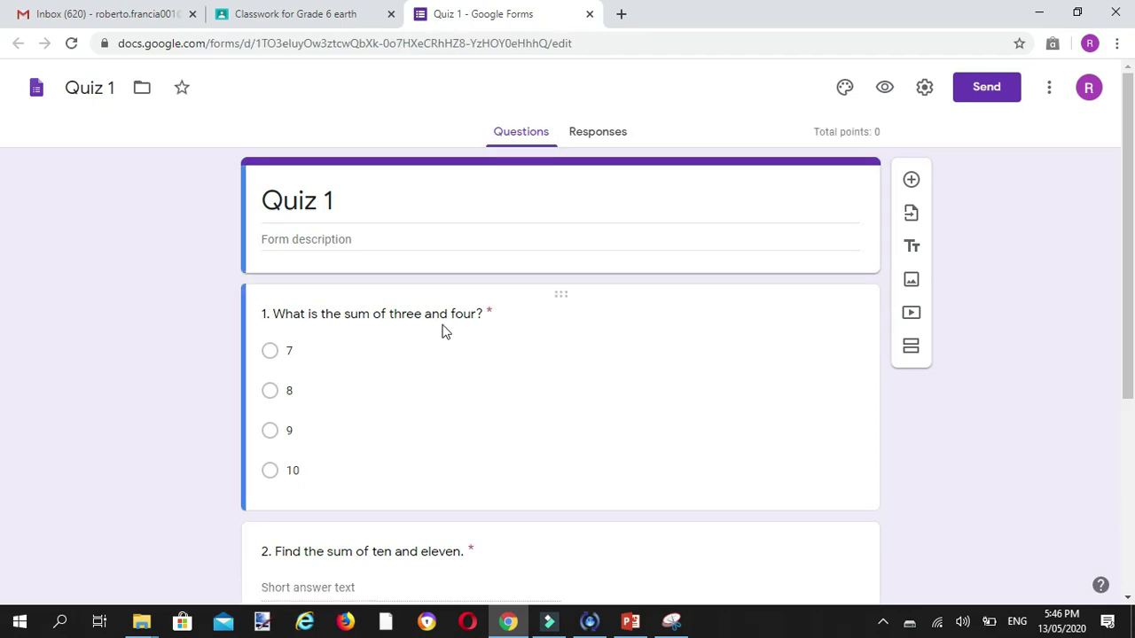
click(270, 391)
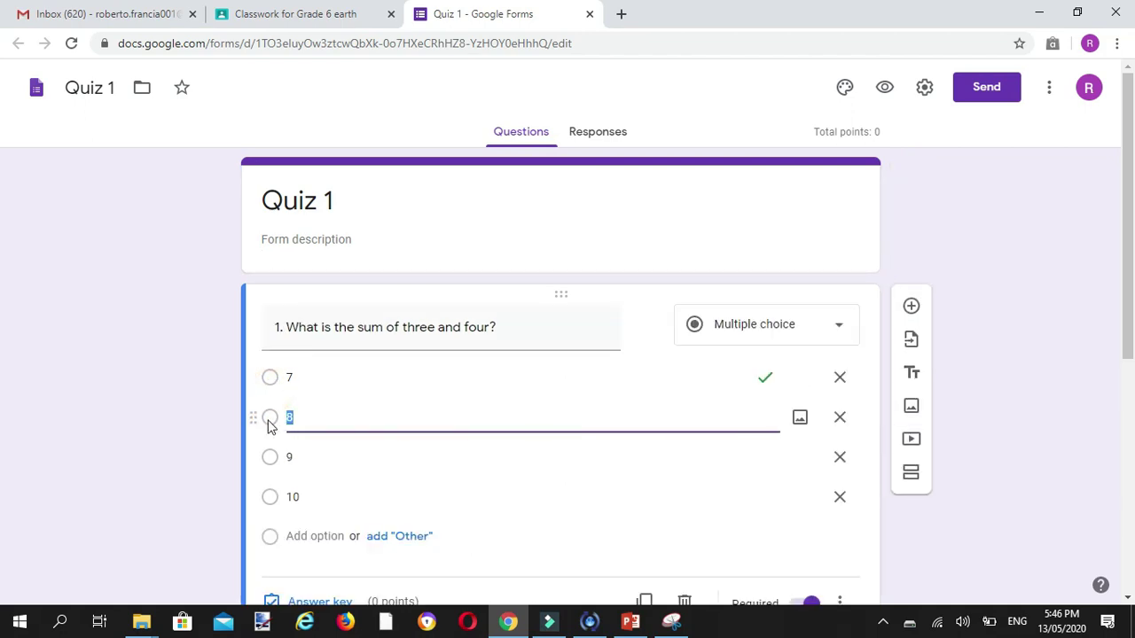
click(272, 380)
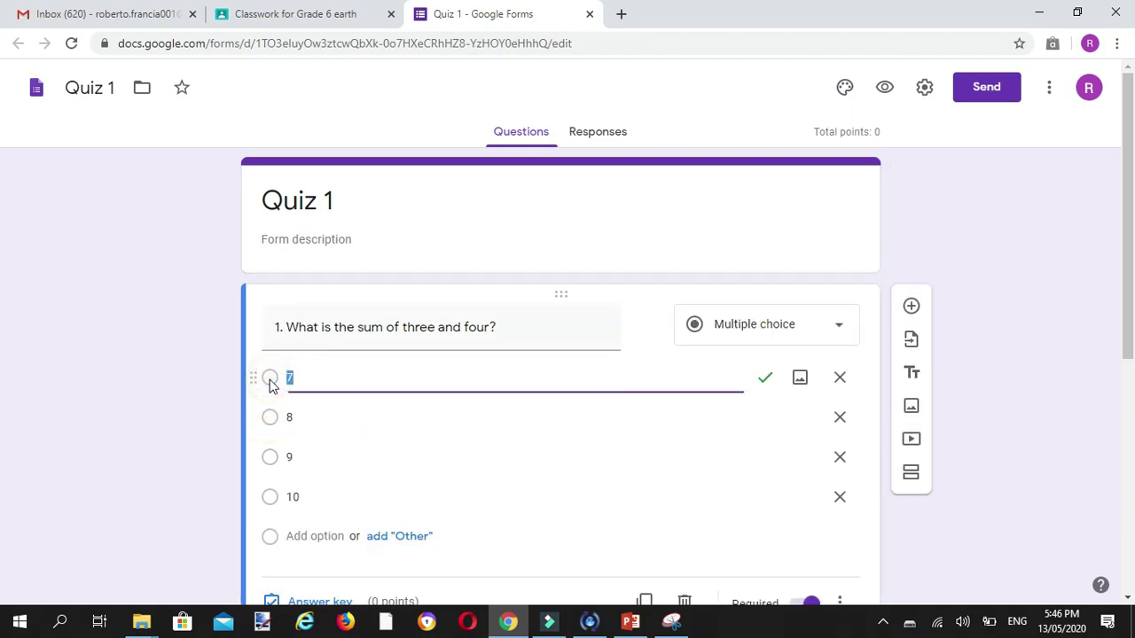
click(274, 421)
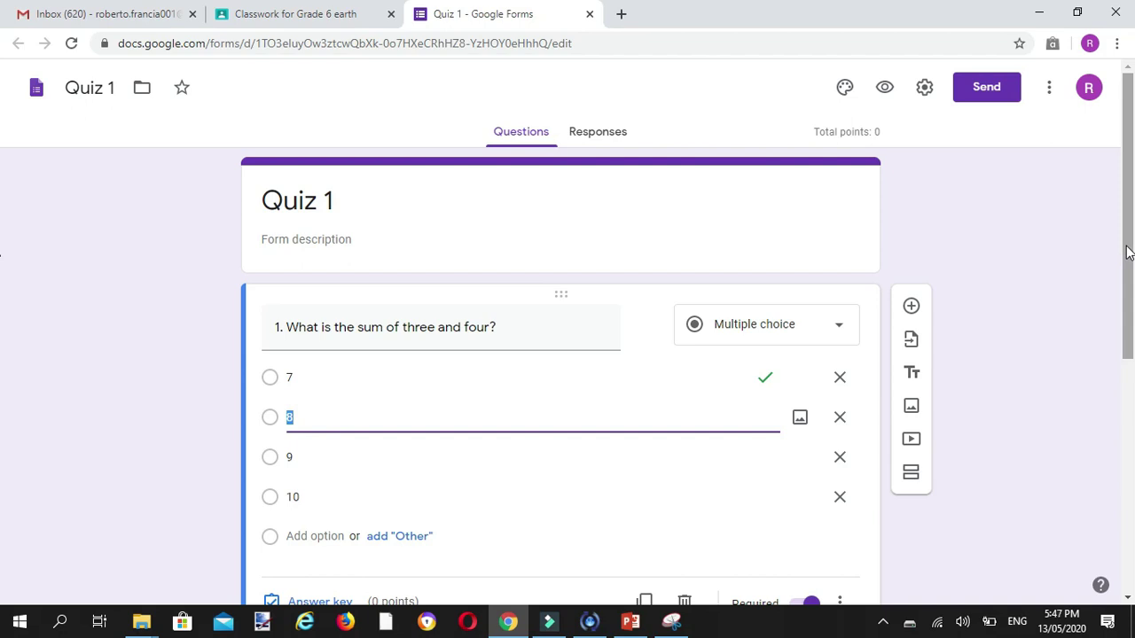
click(524, 139)
click(607, 140)
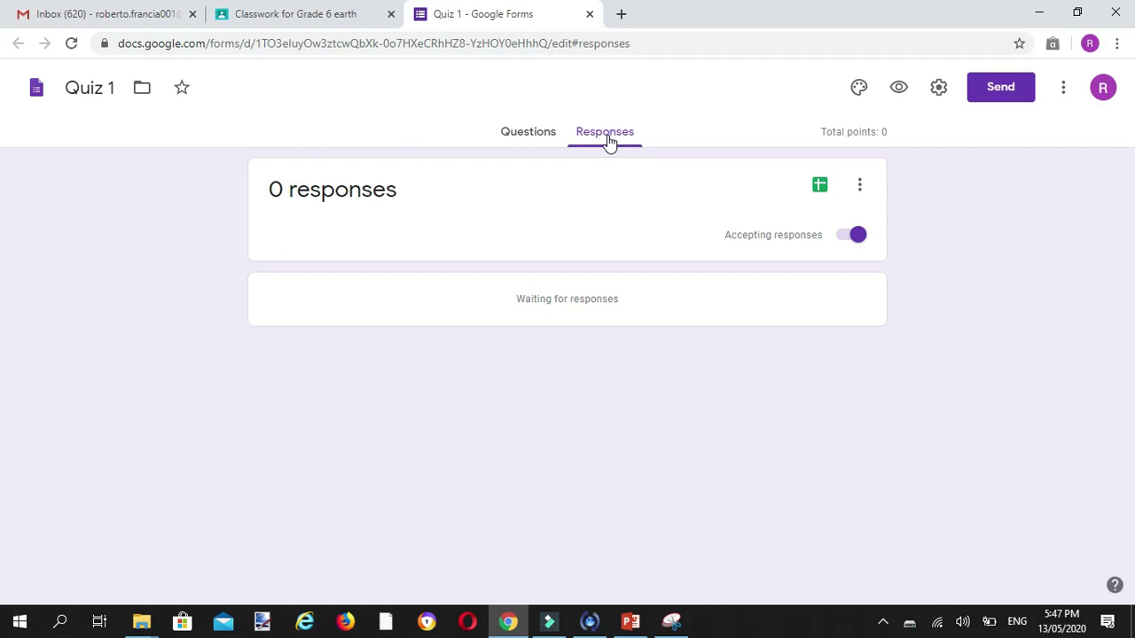
click(549, 135)
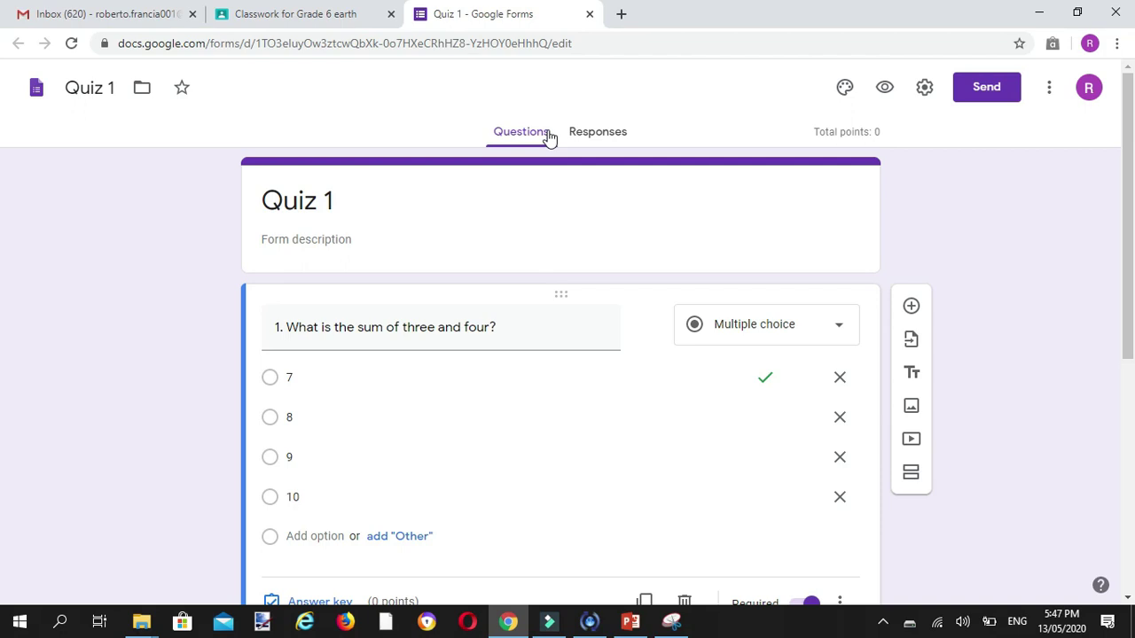
Return to the Quiz 1 assignment in Google Classroom and set its due date to May 20, 2020.
key(ctrl+Page_Up)
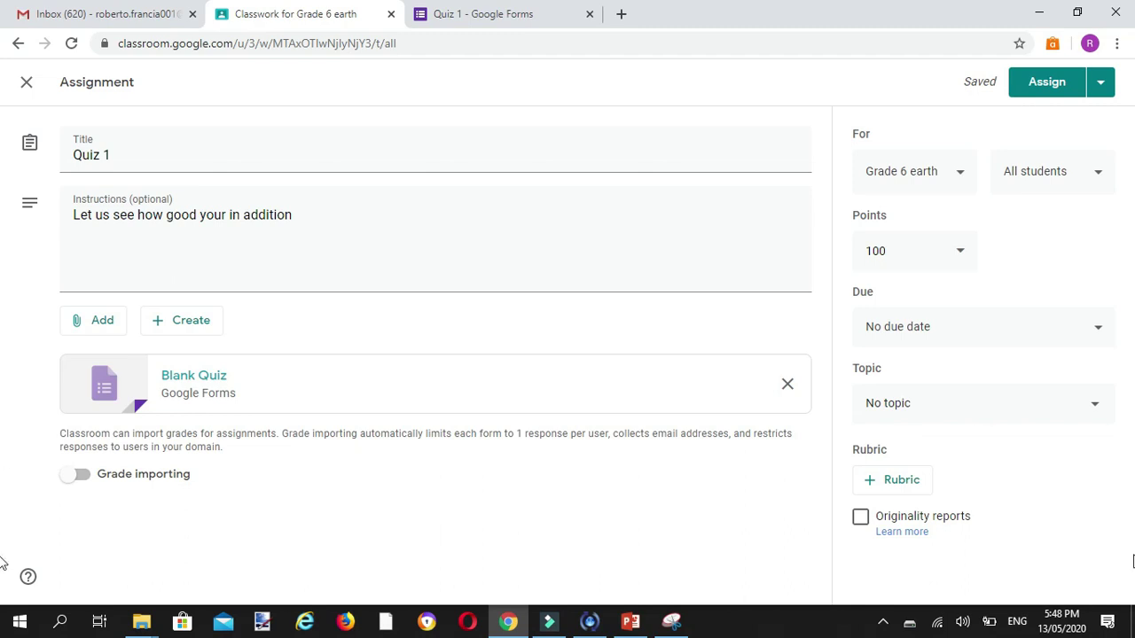
click(1093, 331)
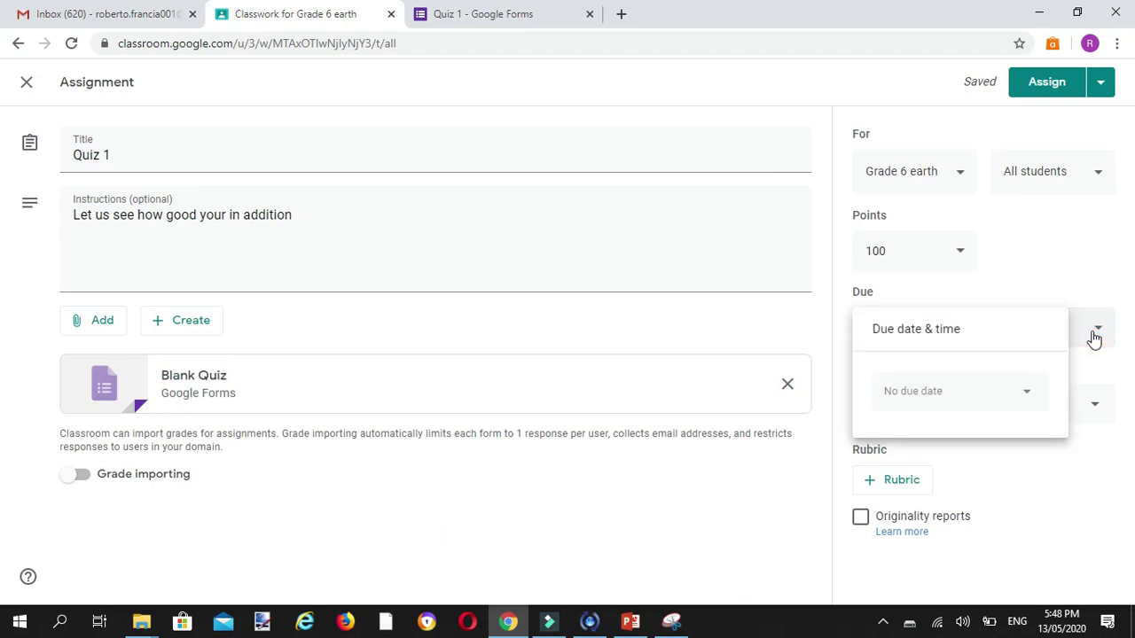
click(1028, 399)
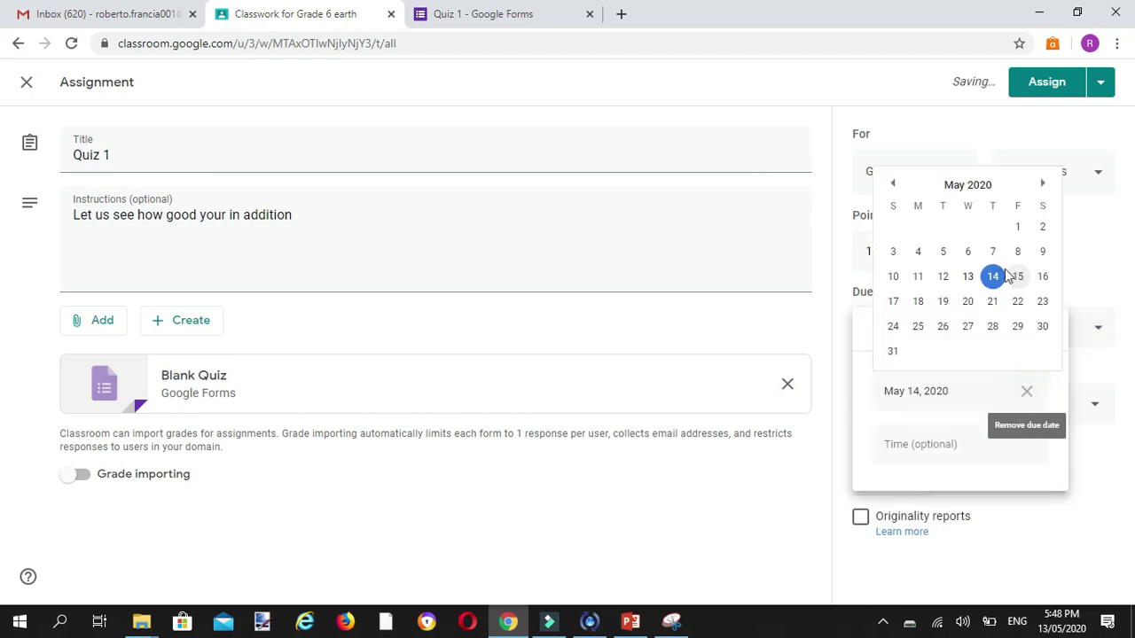
click(967, 303)
click(973, 450)
click(1070, 477)
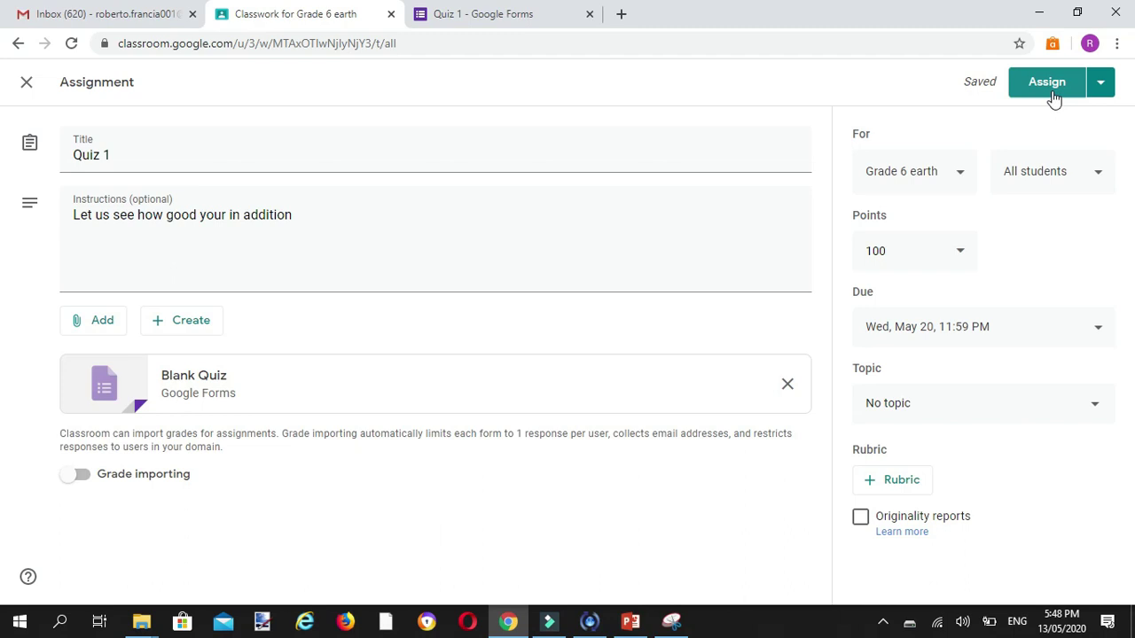
Set the Quiz 1 assignment's points to 3 and assign it to the class.
click(893, 251)
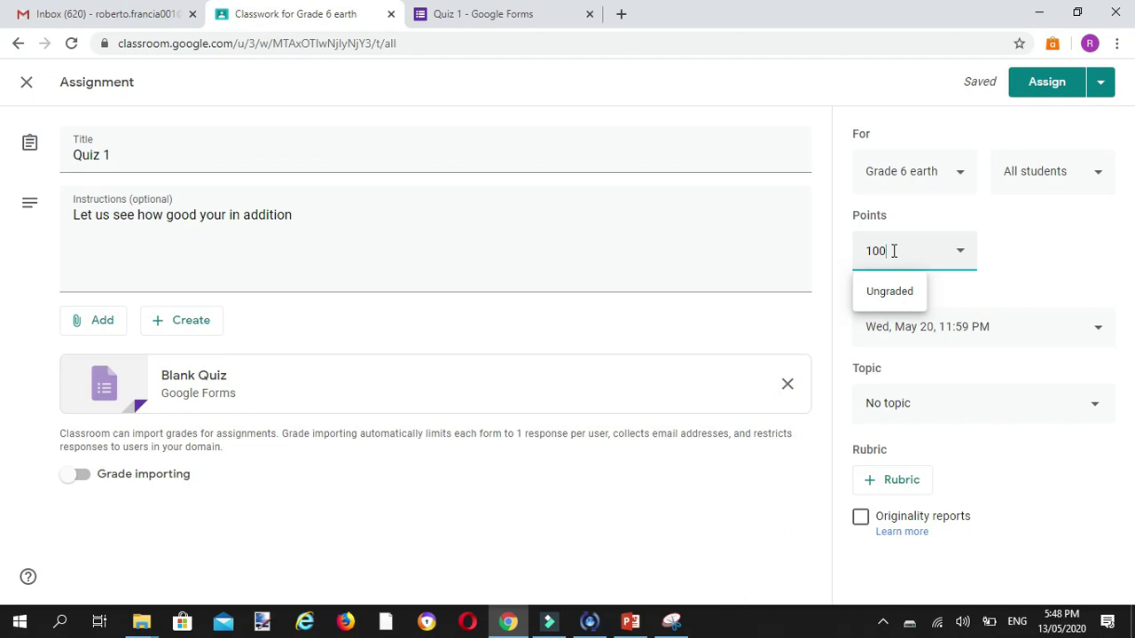
key(BackSpace)
key(BackSpace)
key(BackSpace)
text(3)
click(1016, 280)
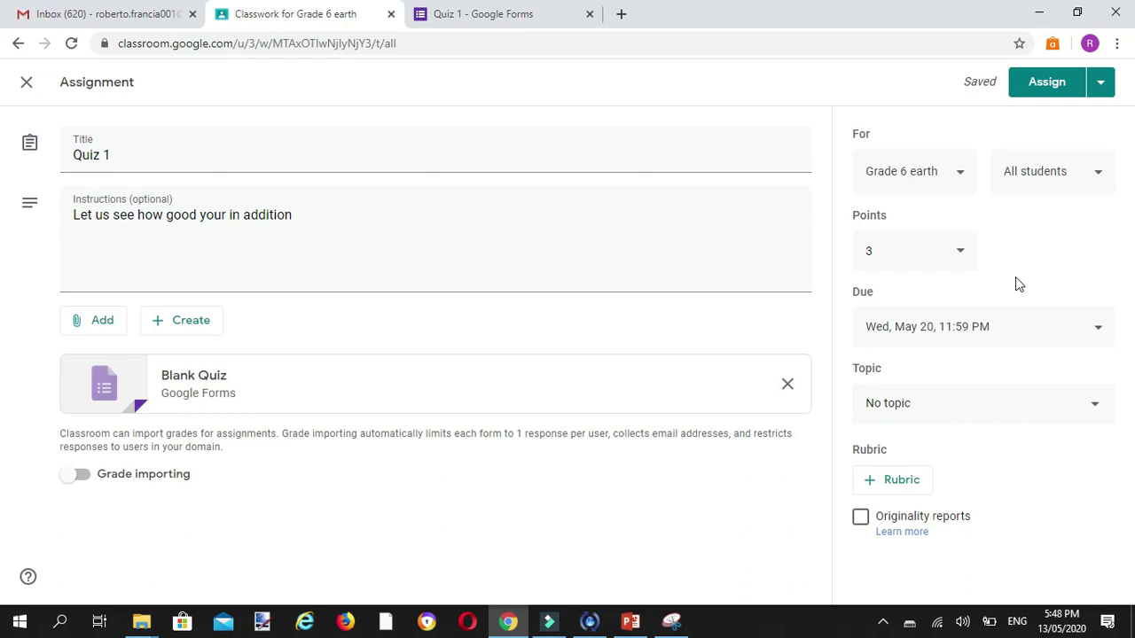
click(1047, 83)
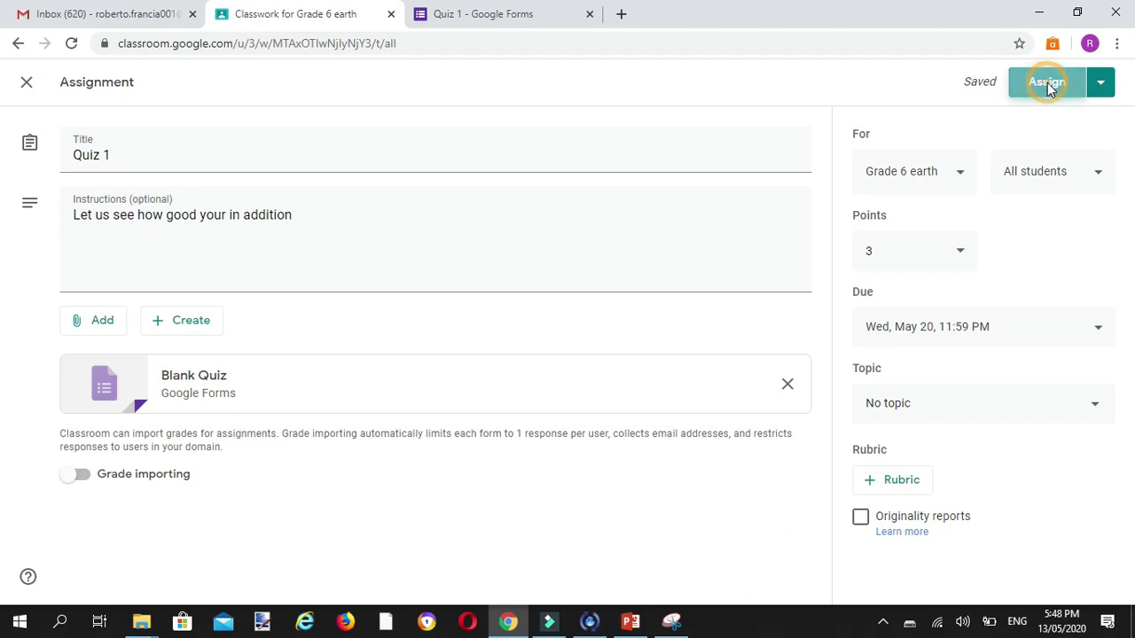